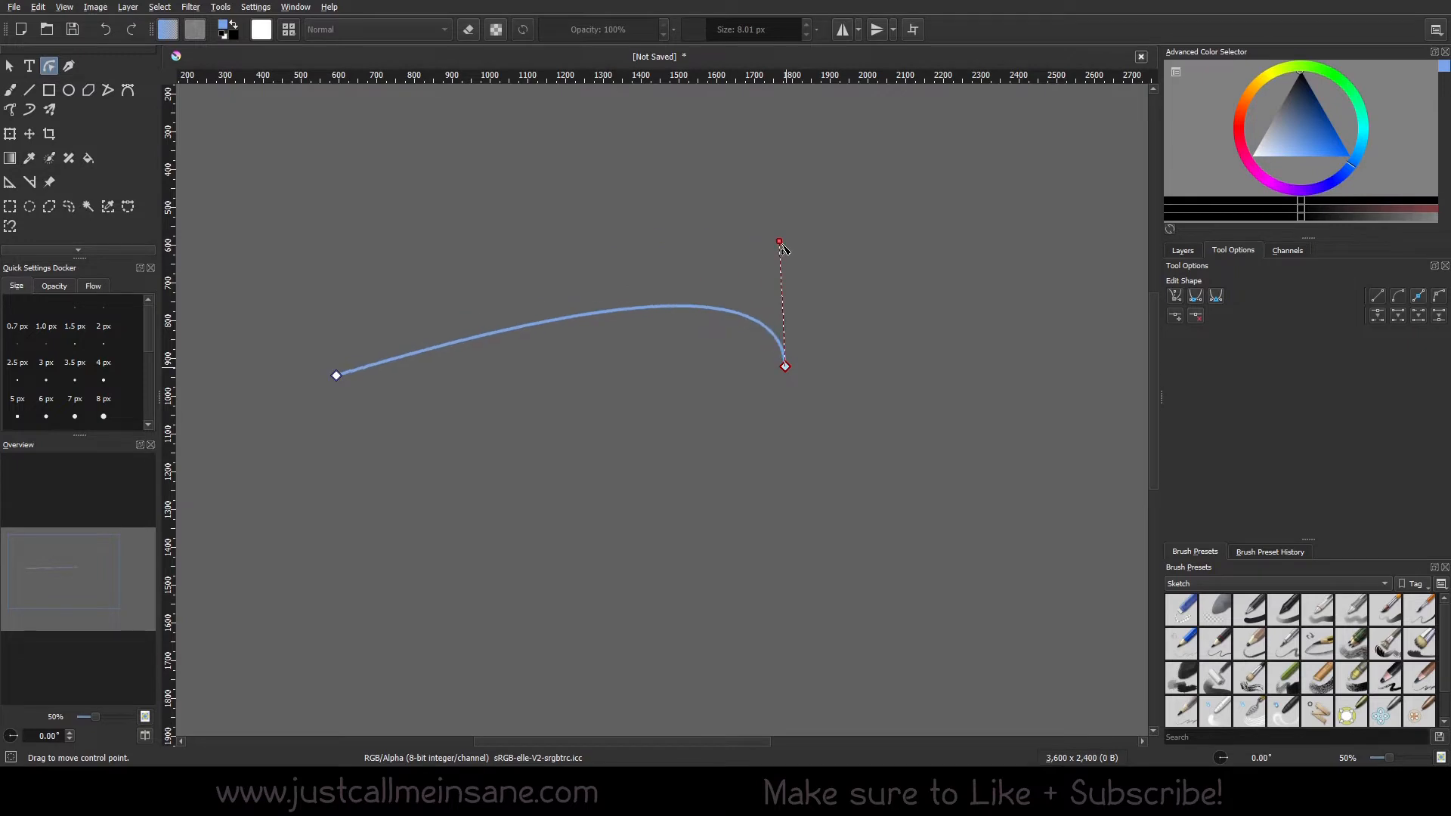
# Nudge the curve's left end point slightly upward and straighten the segment between its two end points.
pyautogui.click(337, 375)
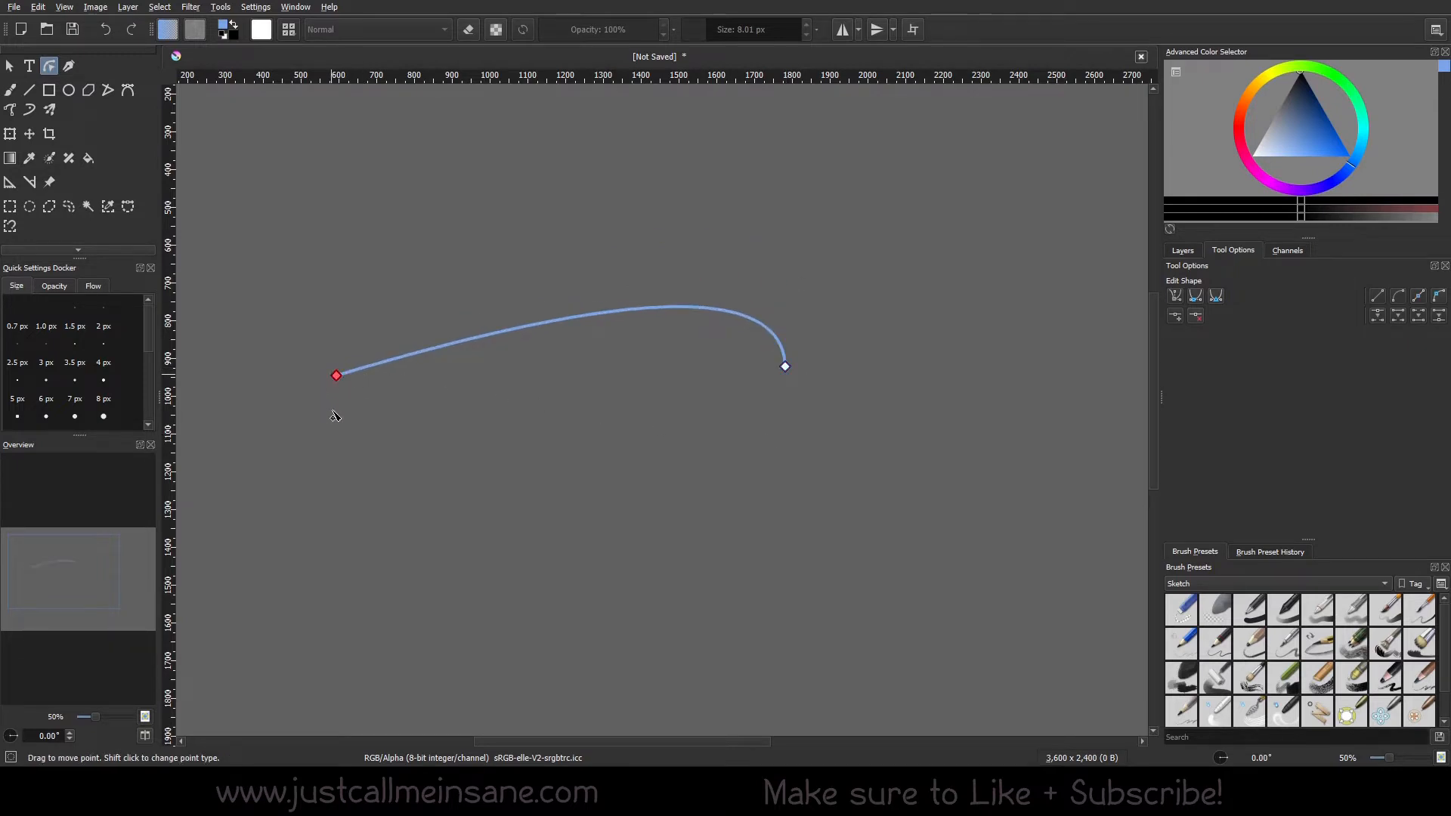
pyautogui.moveTo(336, 375)
pyautogui.mouseDown()
pyautogui.moveTo(315, 391)
pyautogui.moveTo(335, 370)
pyautogui.mouseUp()
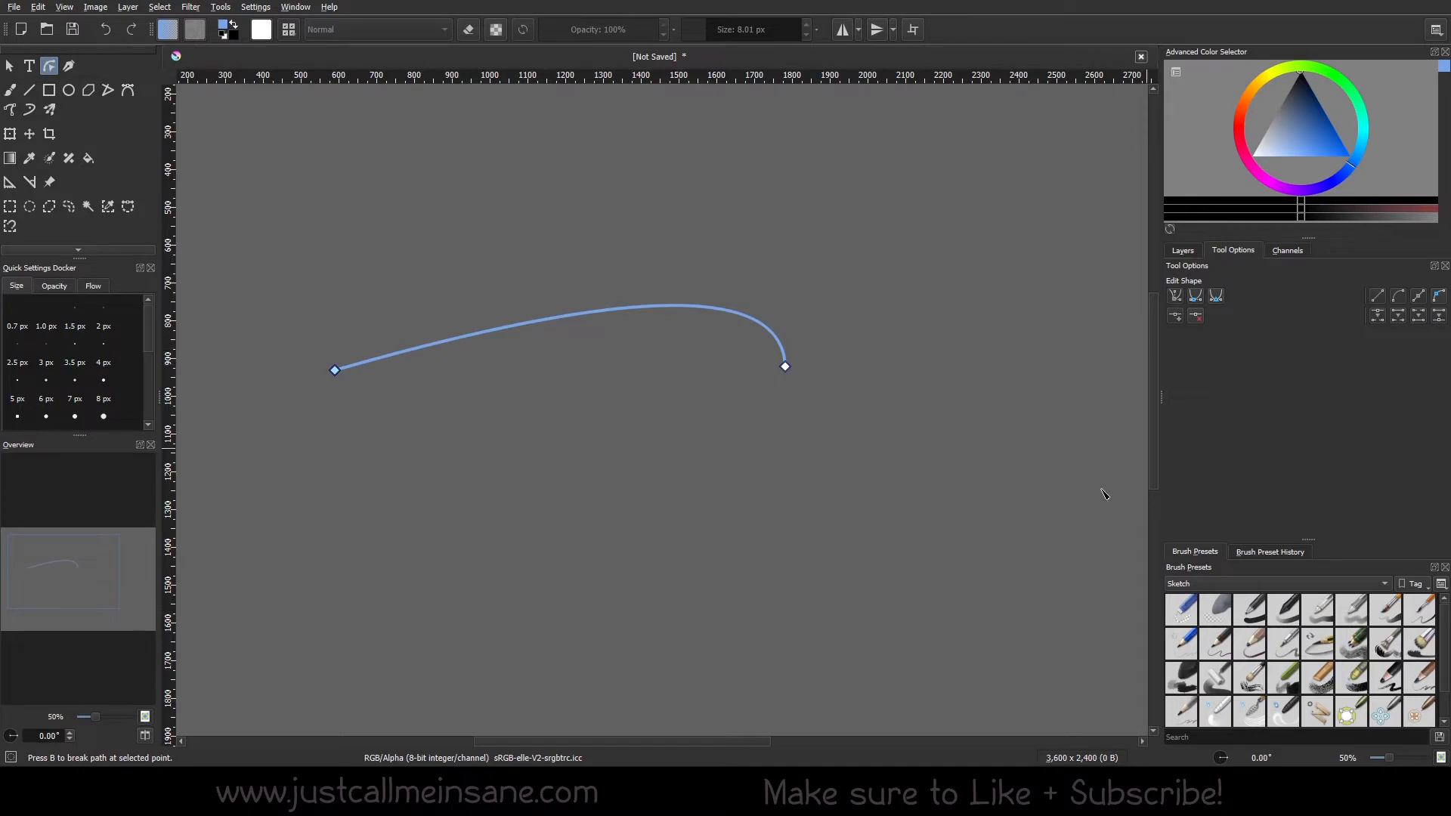
pyautogui.click(785, 366)
pyautogui.click(1422, 299)
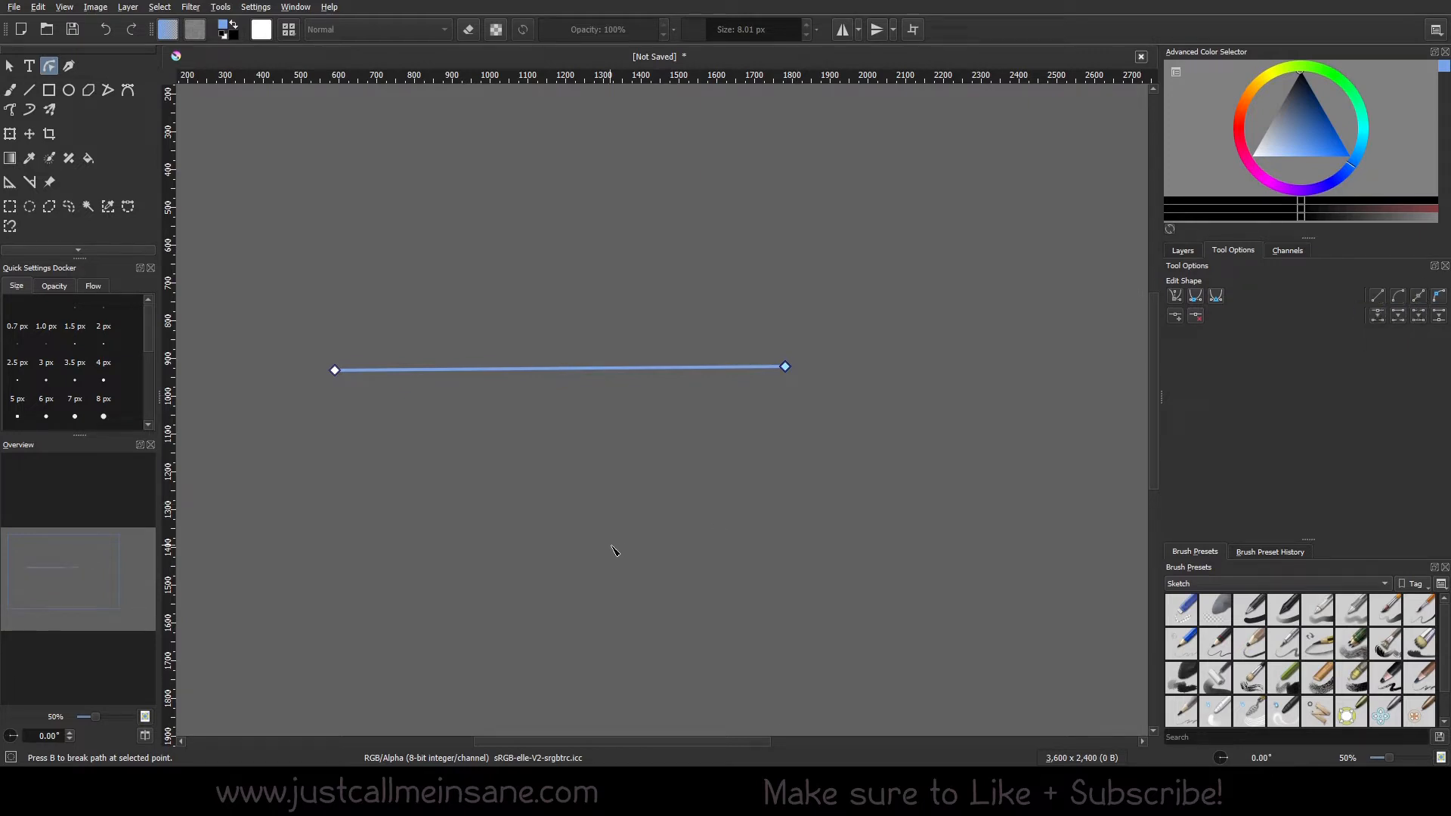
# Move the straight line to the upper-left area of the canvas, at about X 727 px and Y 270 px.
pyautogui.press('r')
pyautogui.moveTo(907, 278); pyautogui.dragTo(812, 321)
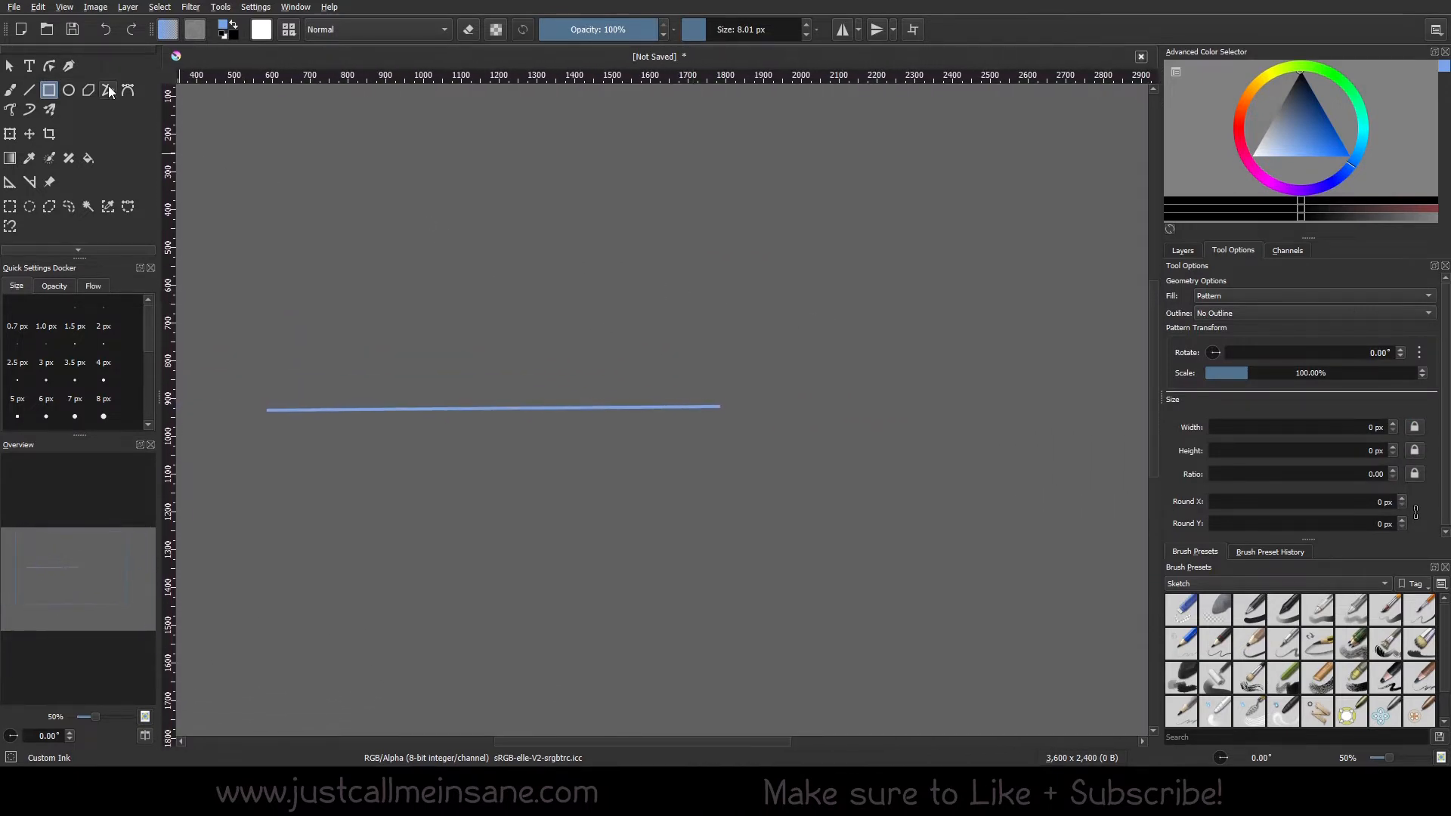
pyautogui.click(49, 66)
pyautogui.scroll(-1, 446, 361)
pyautogui.moveTo(730, 416); pyautogui.dragTo(673, 405)
pyautogui.hotkey('ctrl', 'z')
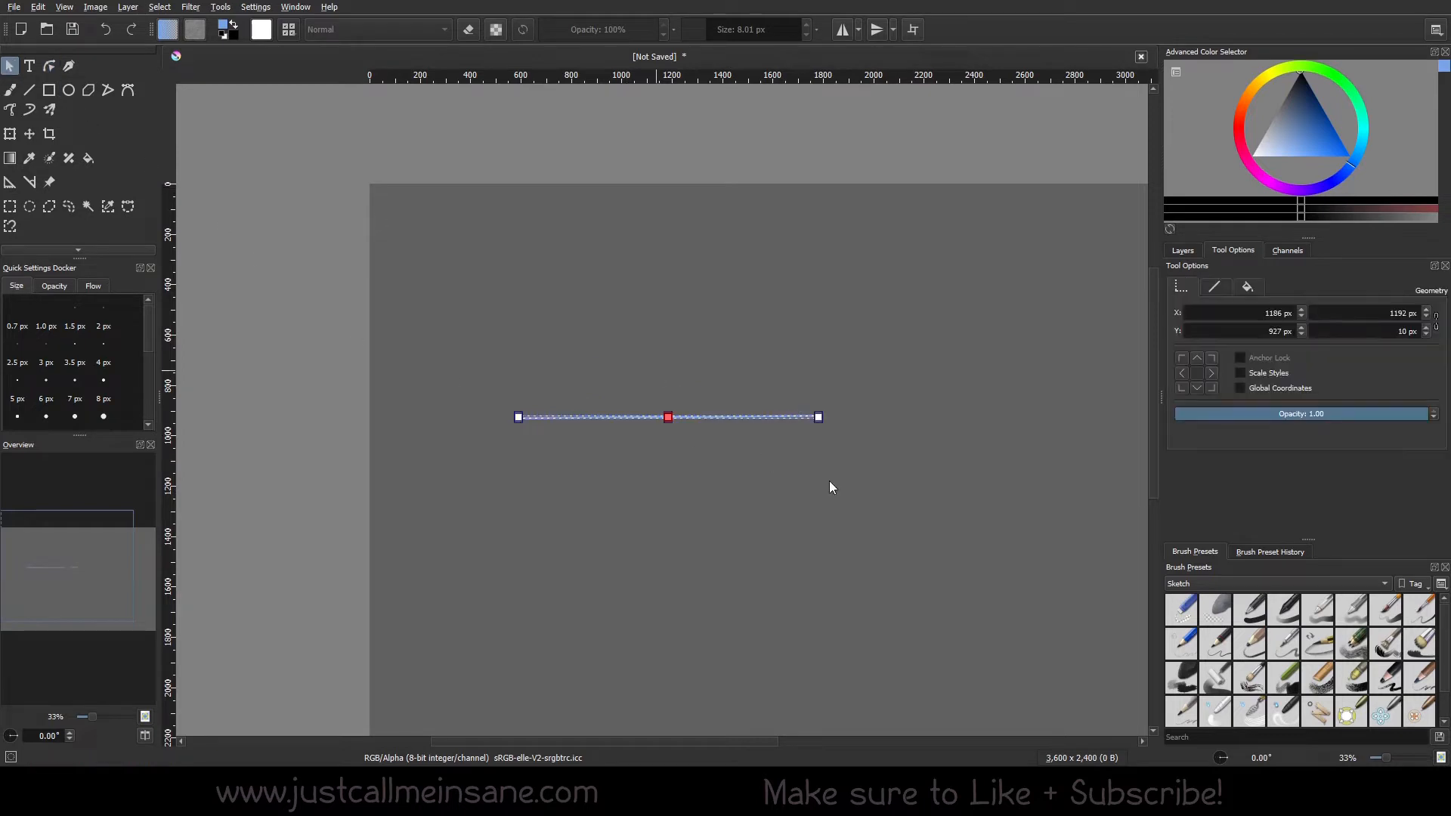
pyautogui.moveTo(791, 423); pyautogui.dragTo(674, 258)
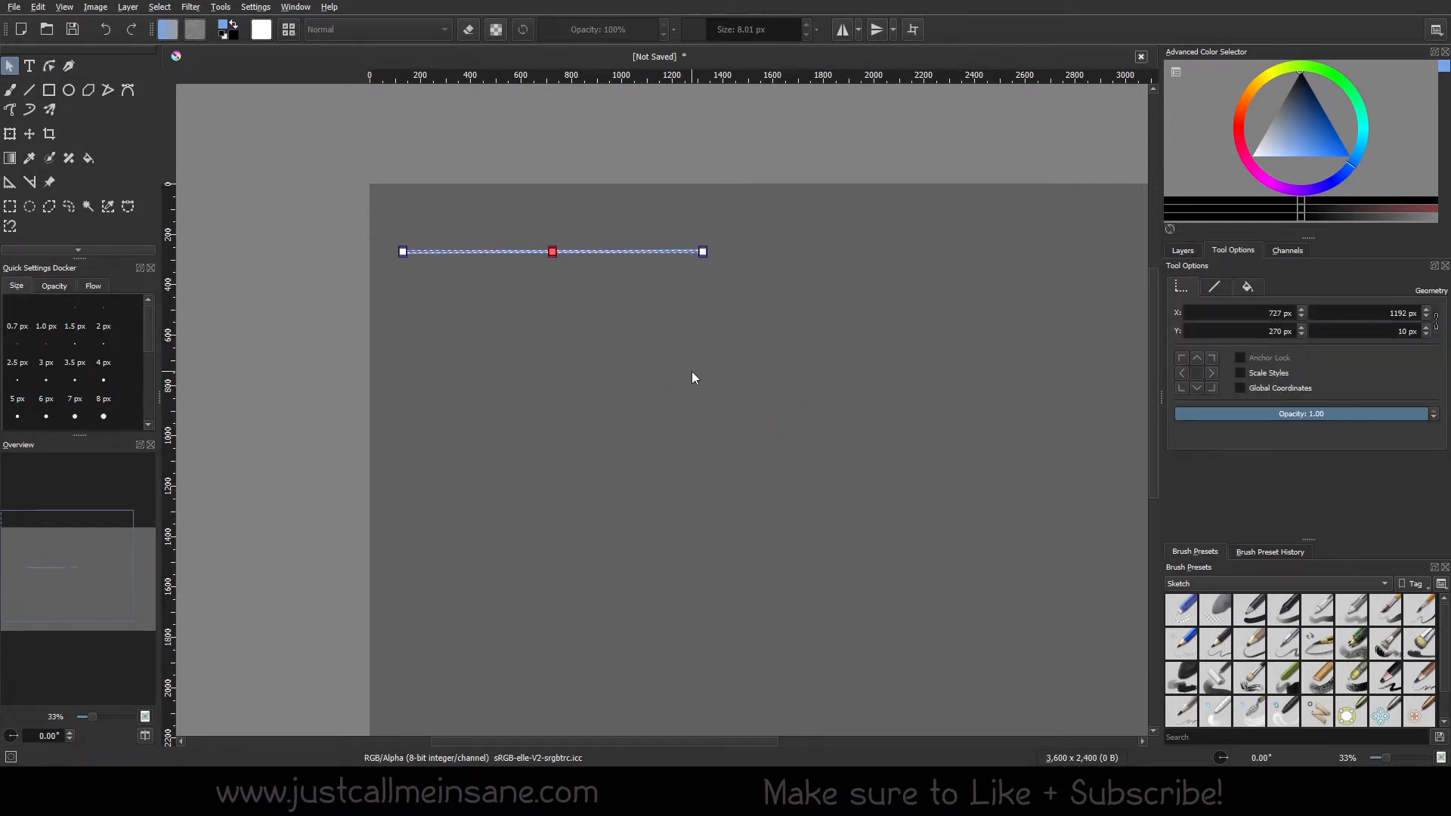
pyautogui.click(691, 370)
# Set the Rectangle tool's size to 200 px wide and 300 px high.
pyautogui.click(69, 90)
pyautogui.click(50, 89)
pyautogui.moveTo(704, 419); pyautogui.dragTo(609, 386)
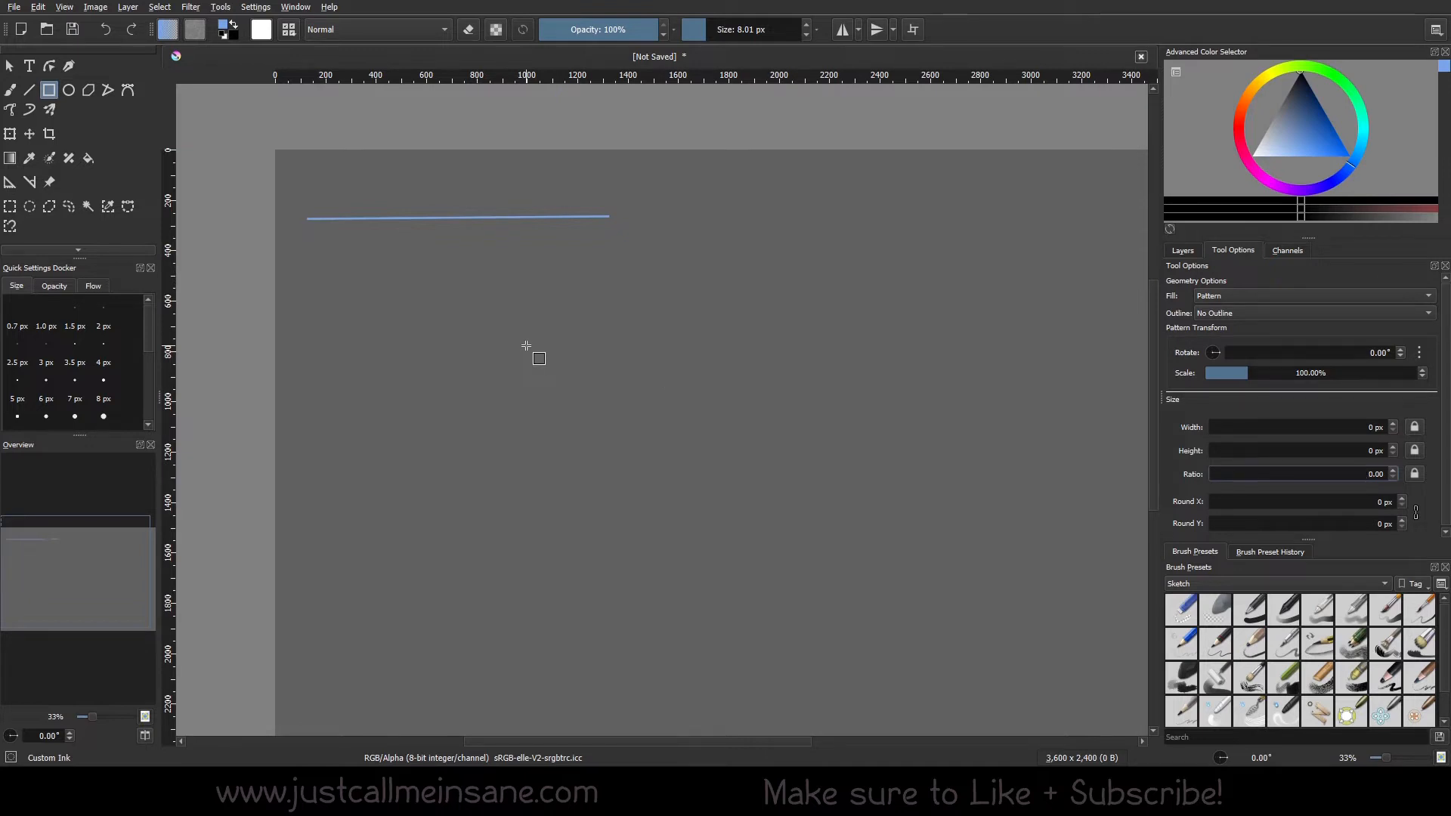
pyautogui.click(1354, 432)
pyautogui.write('200')
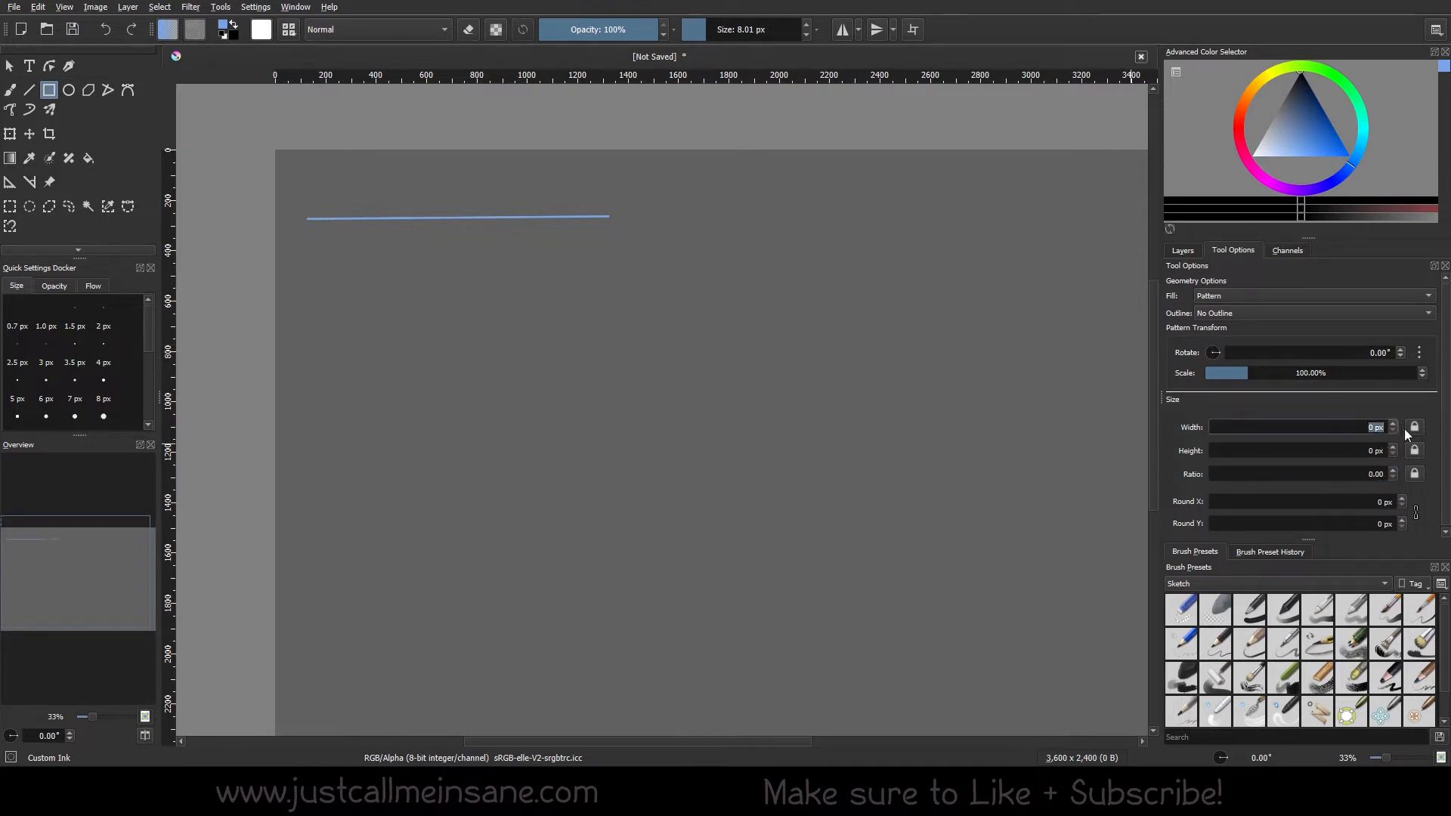
pyautogui.press('Tab')
pyautogui.write('2')
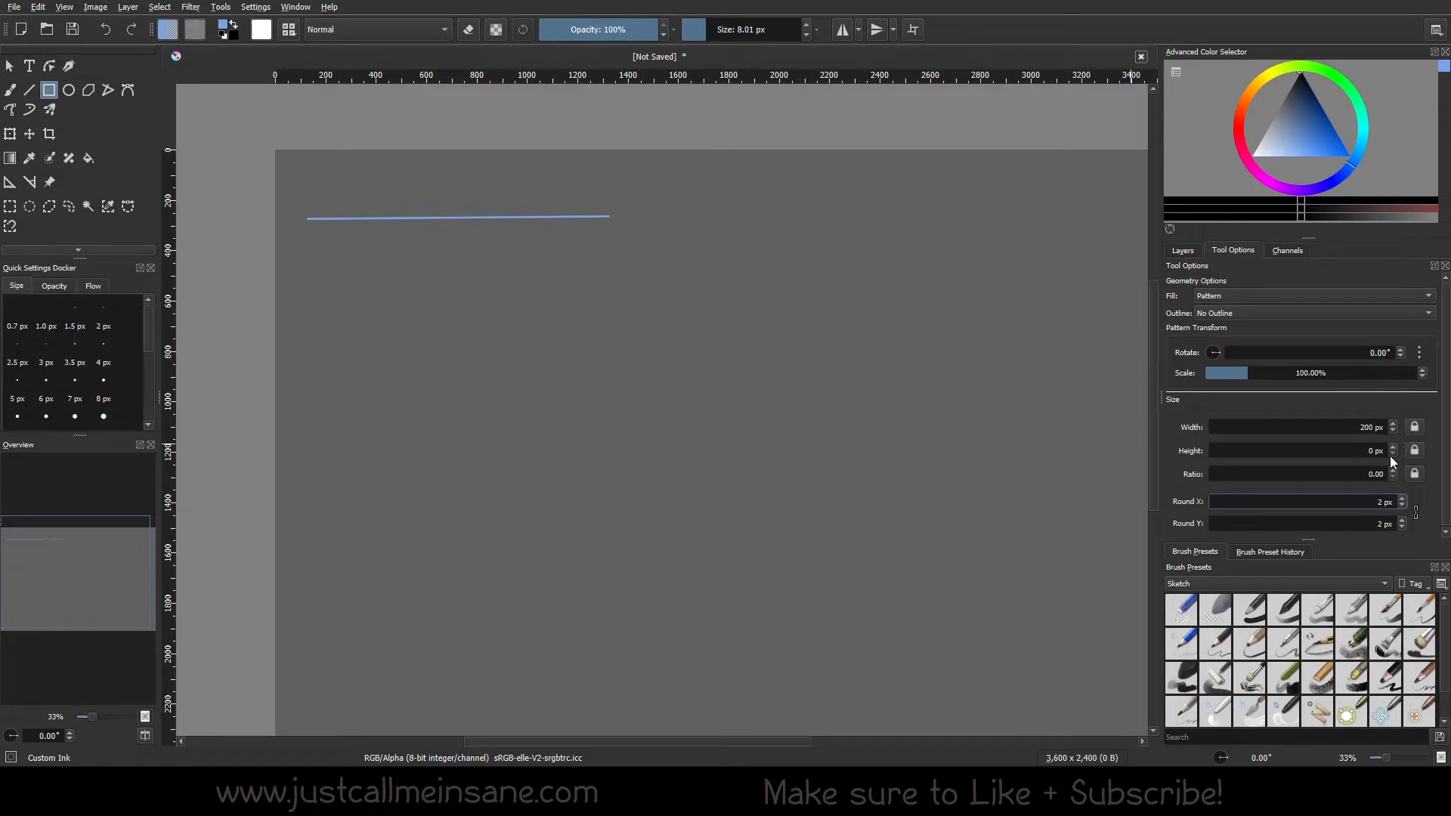
pyautogui.click(1394, 451)
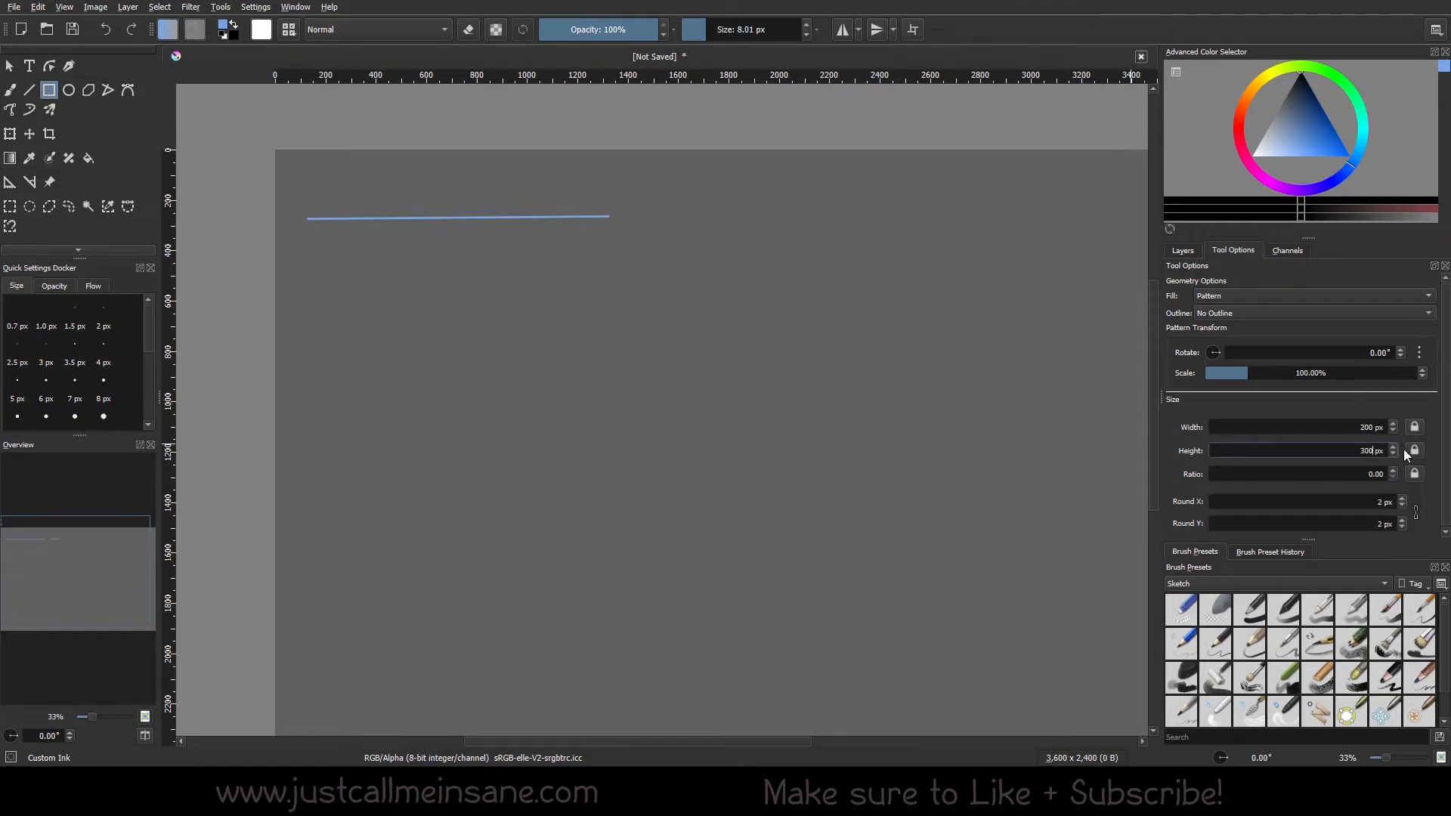
# Set the corner rounding to 4 px and draw a pattern-filled rectangle about 873 by 993 px below the line.
pyautogui.click(1377, 508)
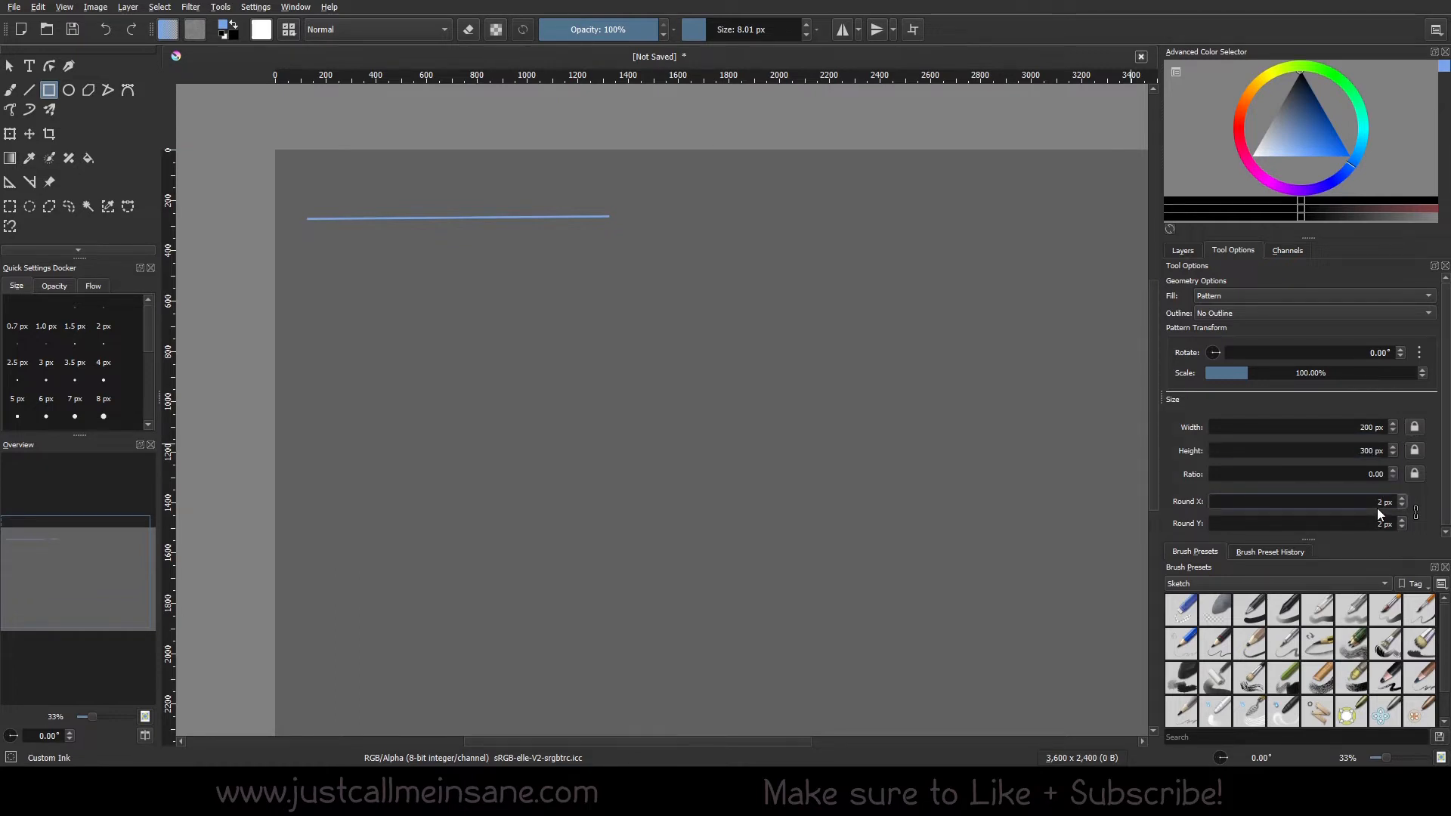
pyautogui.press('BackSpace')
pyautogui.write('1')
pyautogui.moveTo(449, 356); pyautogui.dragTo(668, 605)
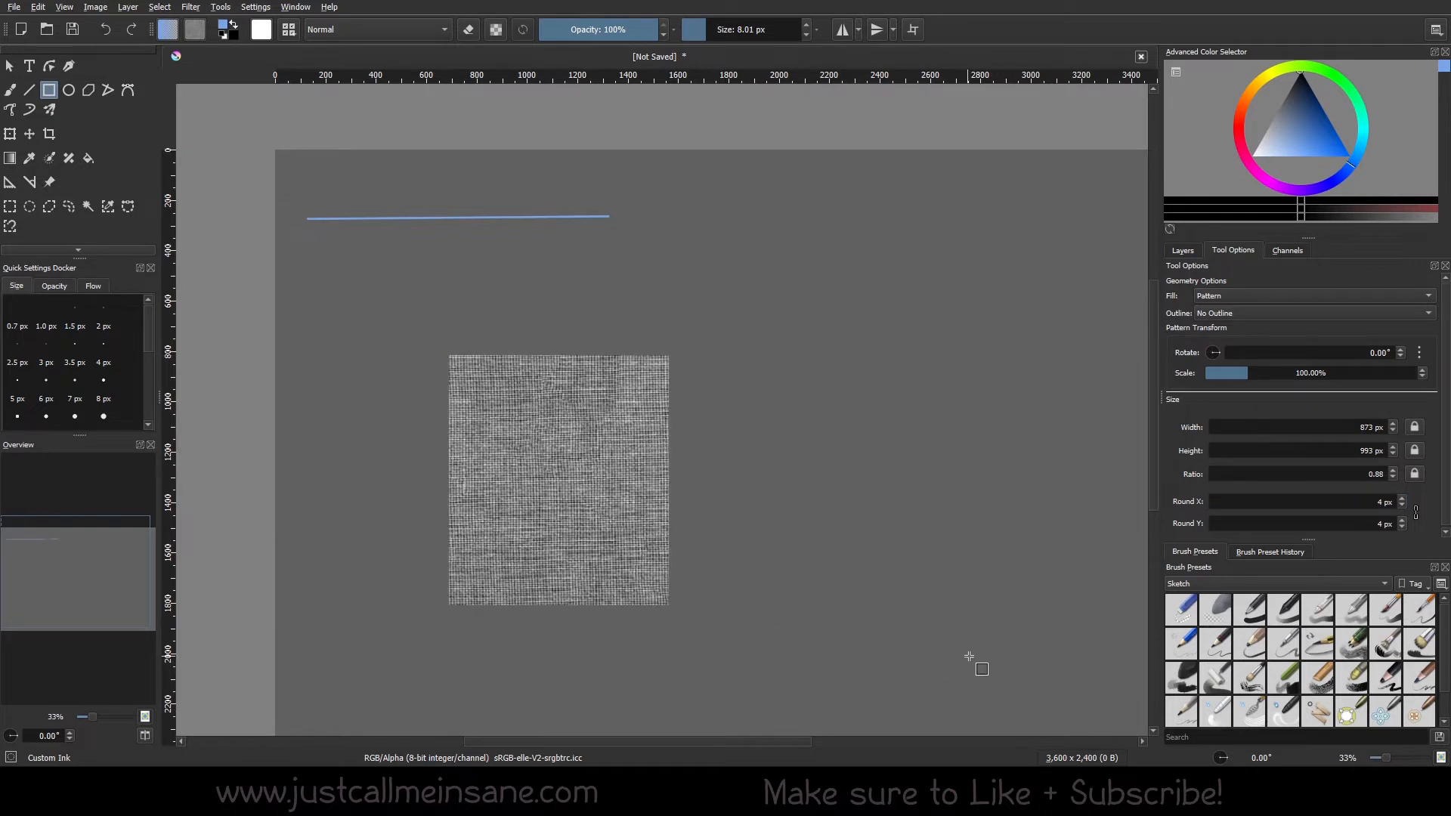
# Set the rectangle fill to Foreground Color and draw a rectangle about 1194 by 1116 px below the line.
pyautogui.click(1244, 295)
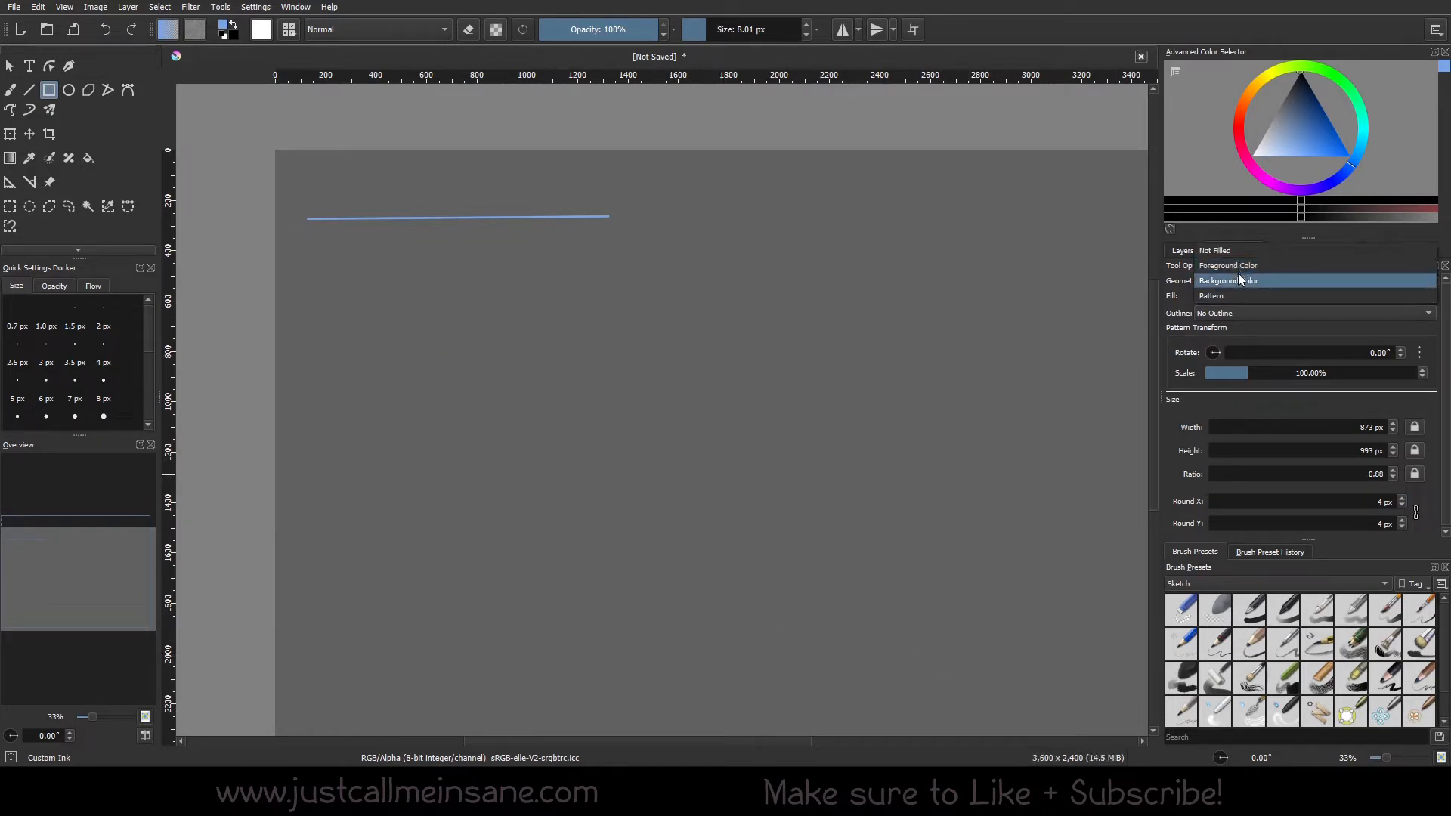
pyautogui.click(1238, 266)
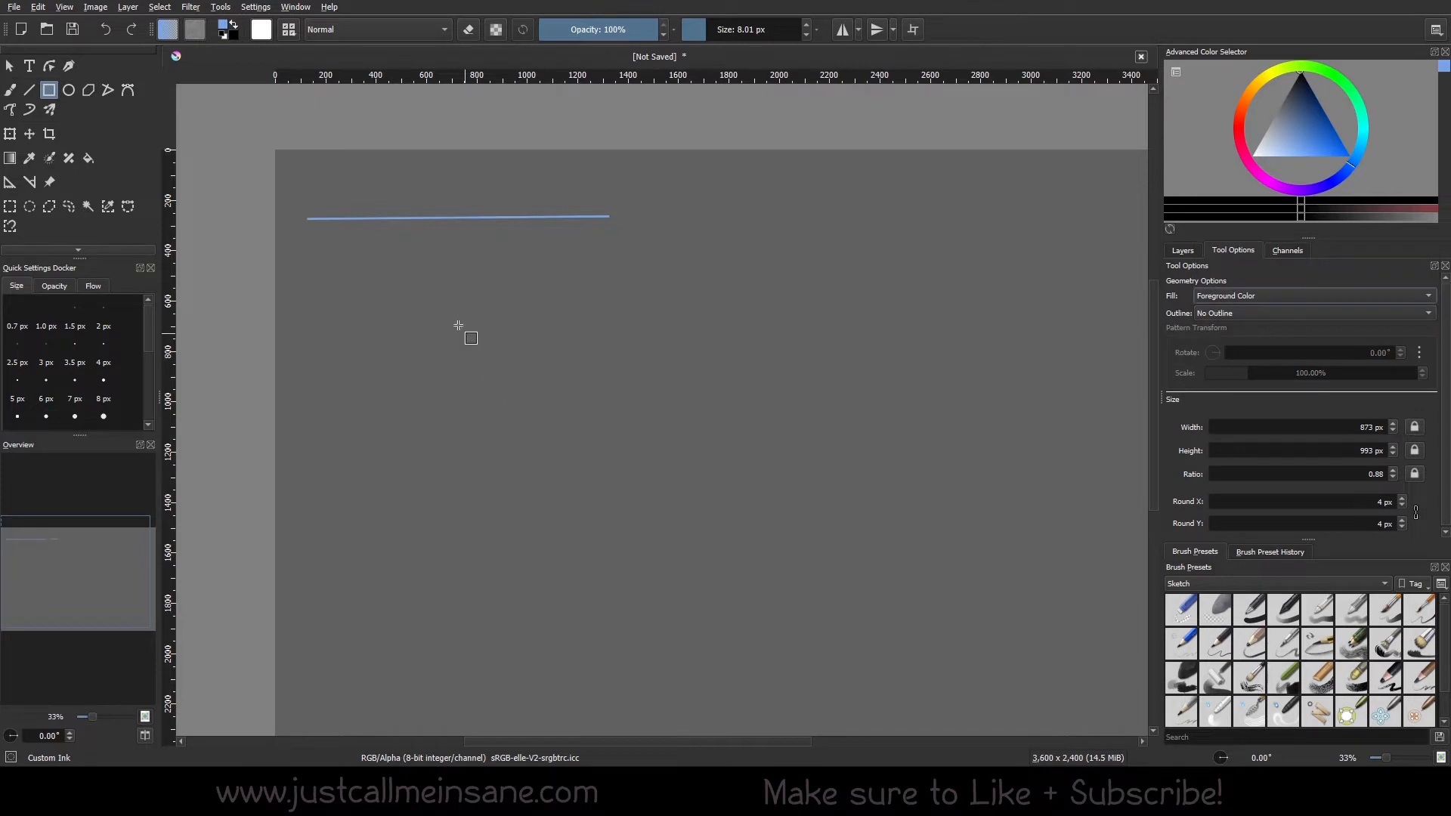
pyautogui.moveTo(454, 323); pyautogui.dragTo(755, 603)
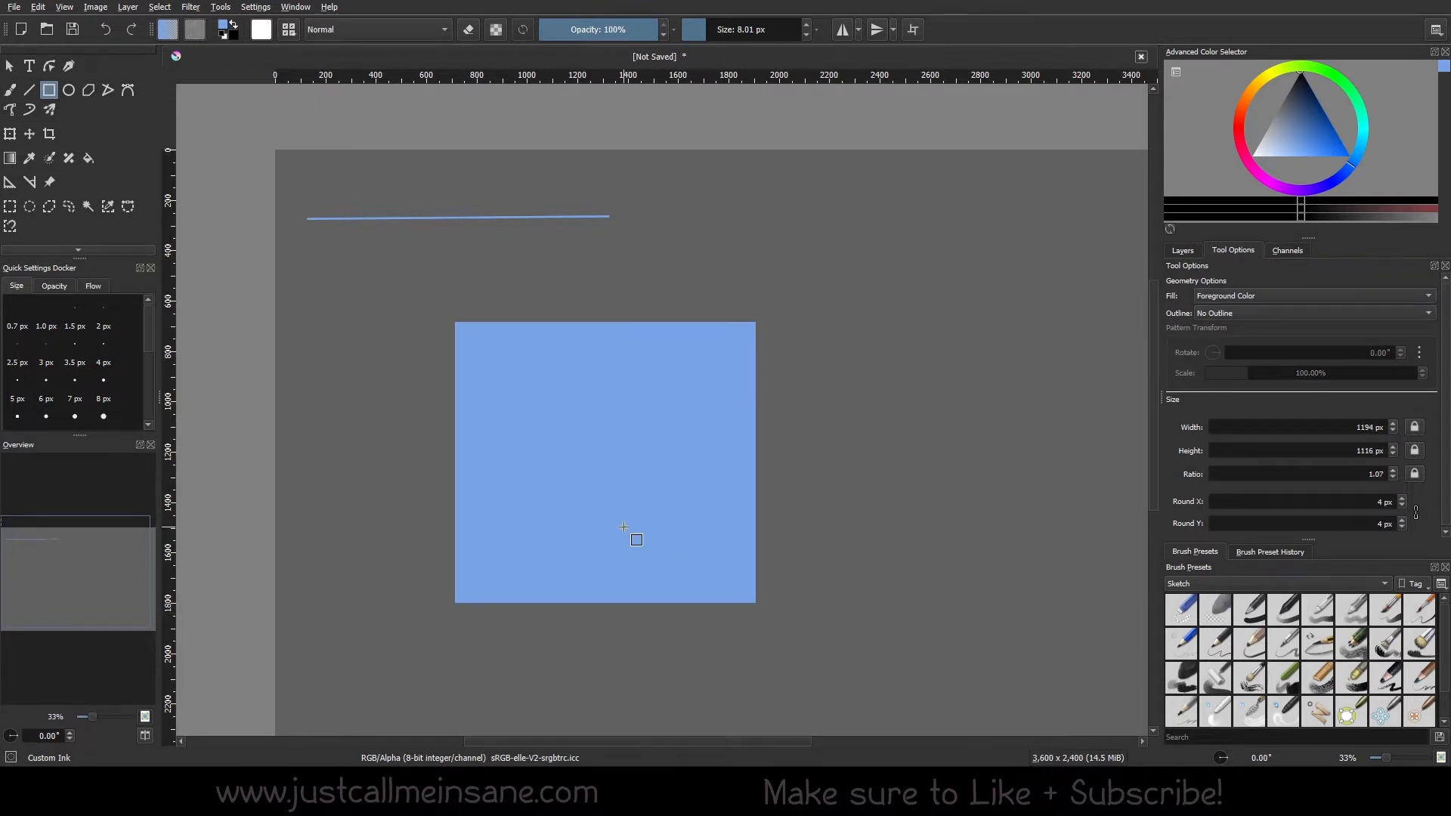
# Inspect the blue rectangle's corners up close and undo the rectangle.
pyautogui.scroll(3, 786, 456)
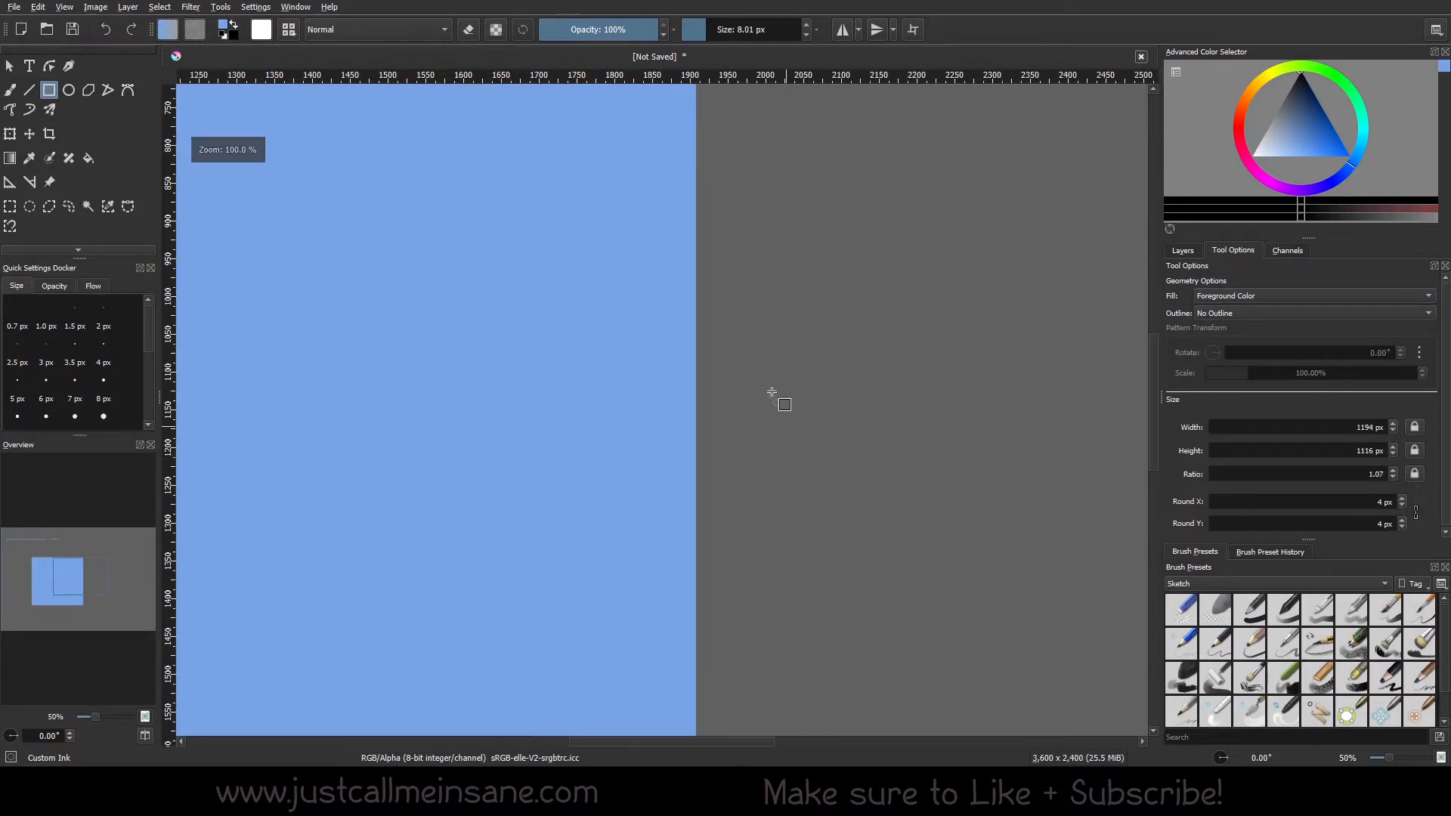
pyautogui.moveTo(758, 359); pyautogui.dragTo(807, 568)
pyautogui.scroll(-4, 713, 420)
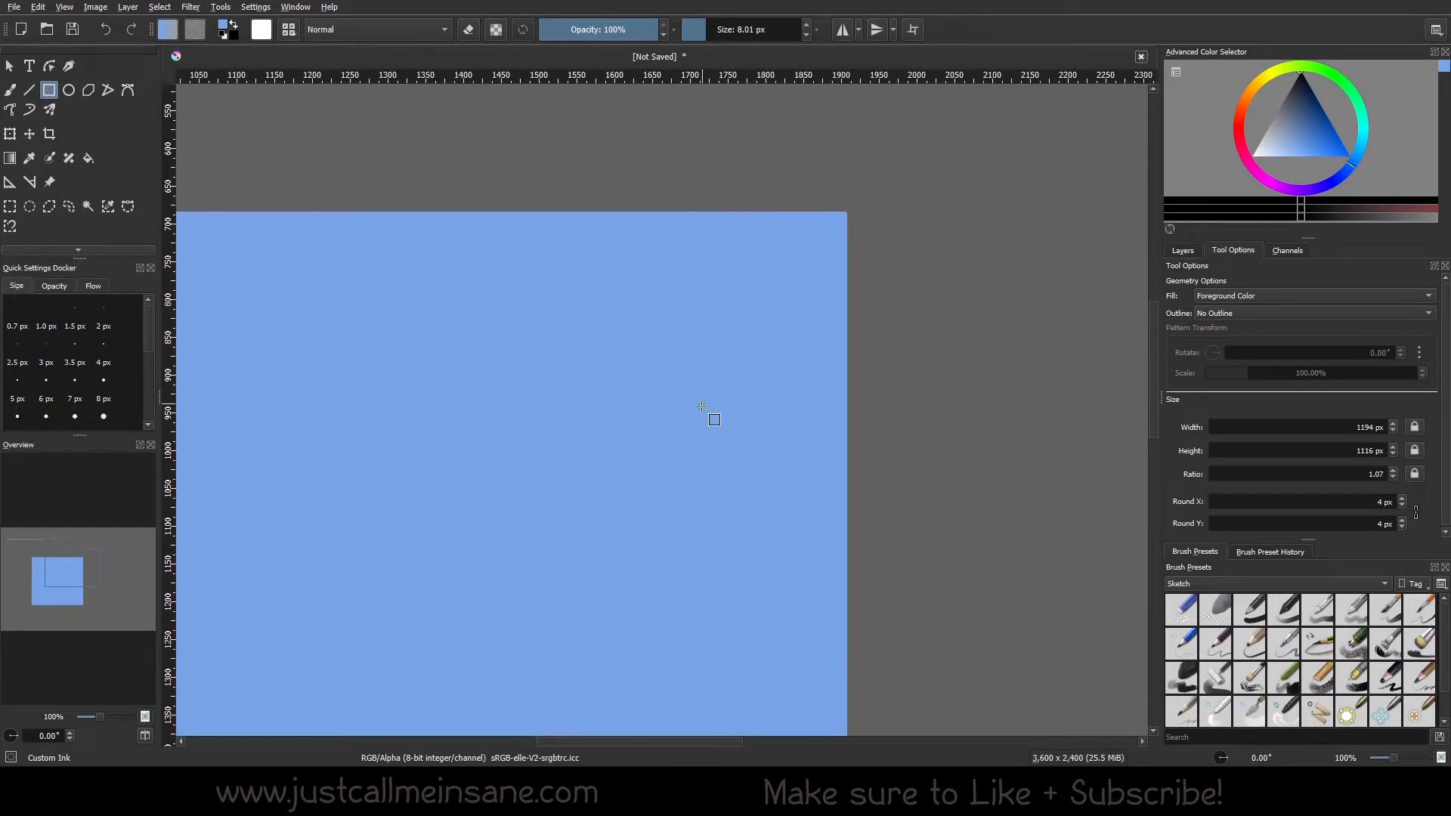
pyautogui.hotkey('ctrl', 'z')
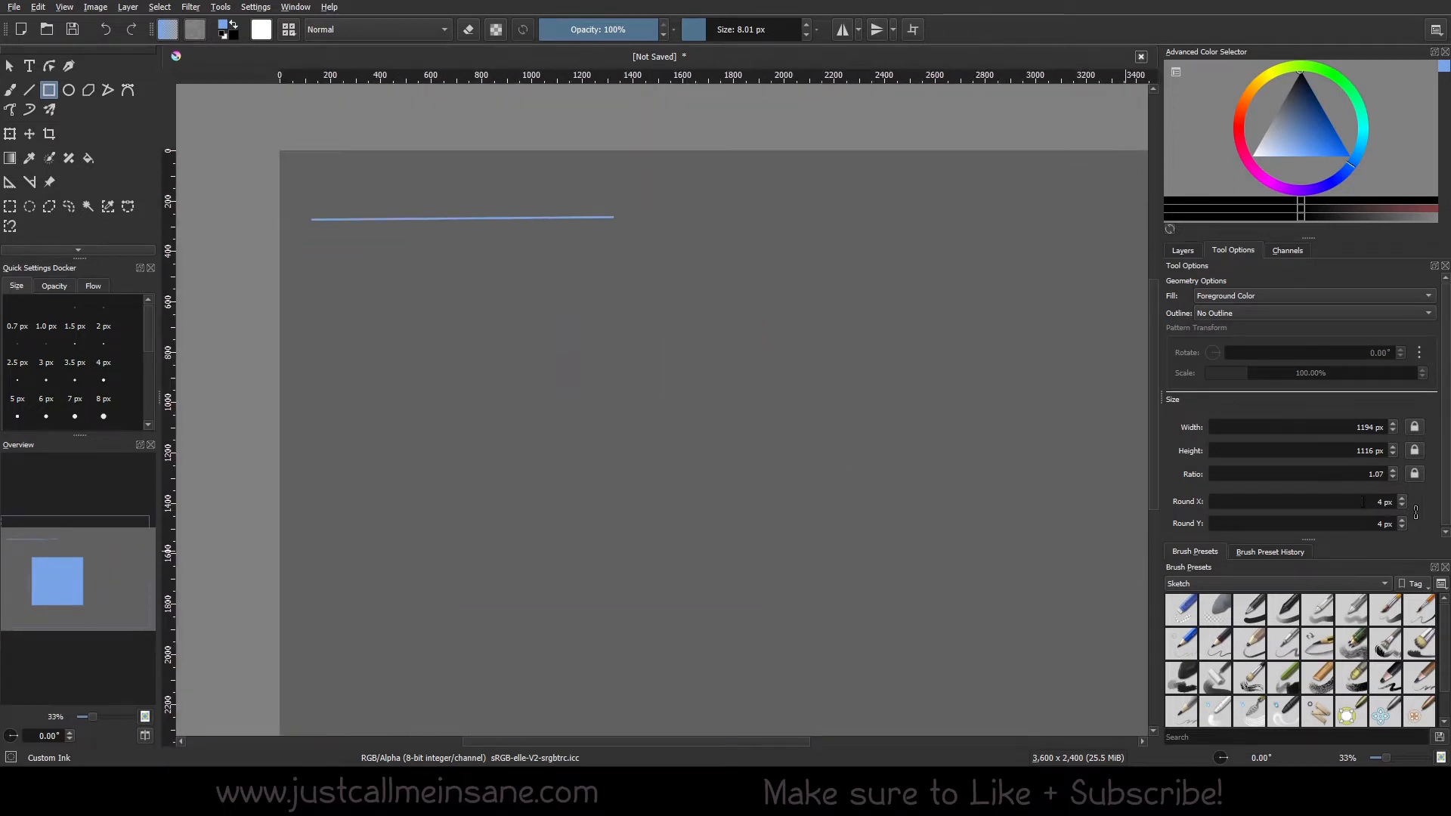
# Set the corner rounding to 15 px and draw a filled rectangle about 993 by 900 px below the line.
pyautogui.click(1402, 498)
pyautogui.click(1402, 497)
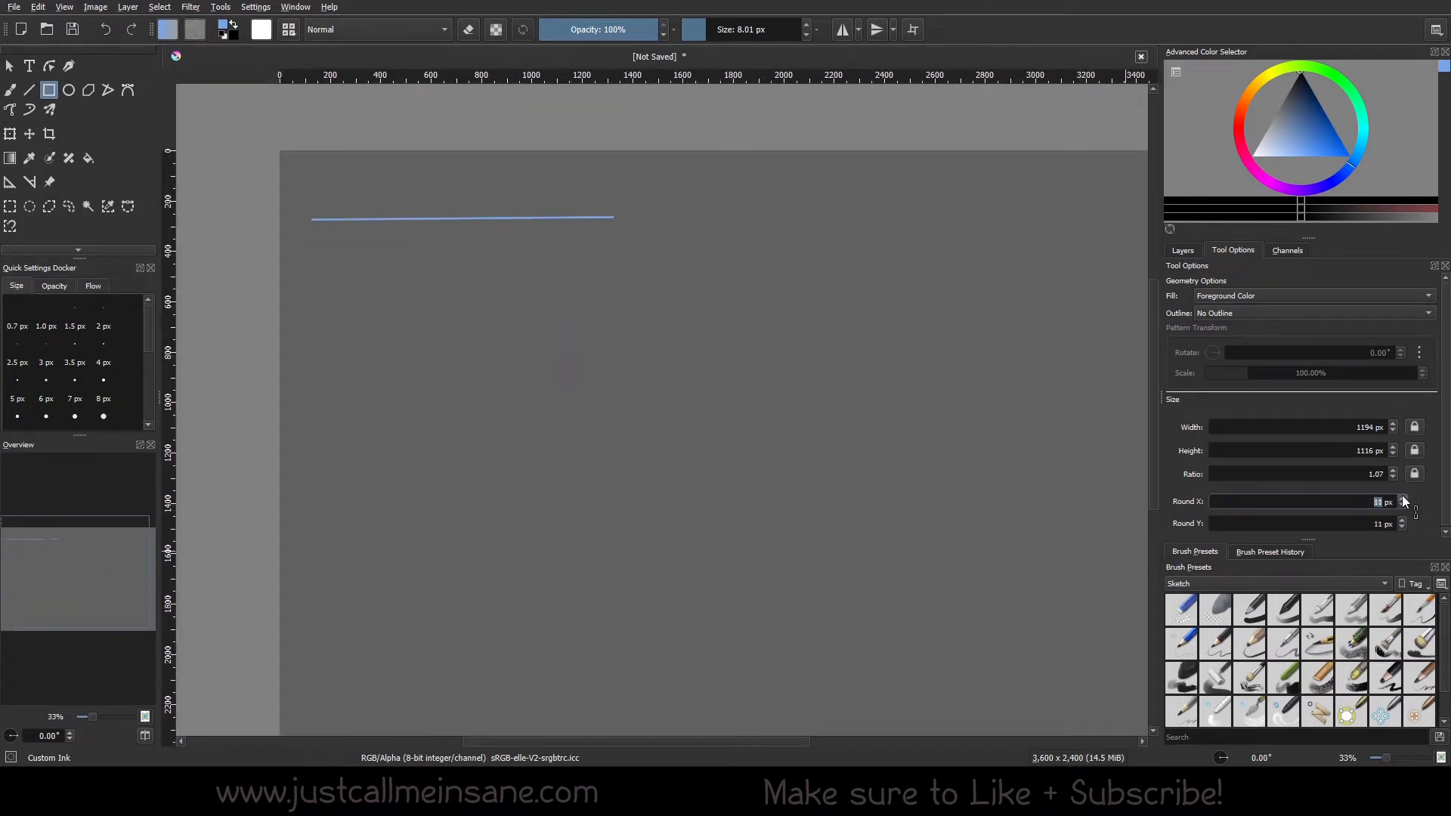
pyautogui.click(1402, 499)
pyautogui.moveTo(521, 386); pyautogui.dragTo(768, 597)
pyautogui.scroll(2, 632, 509)
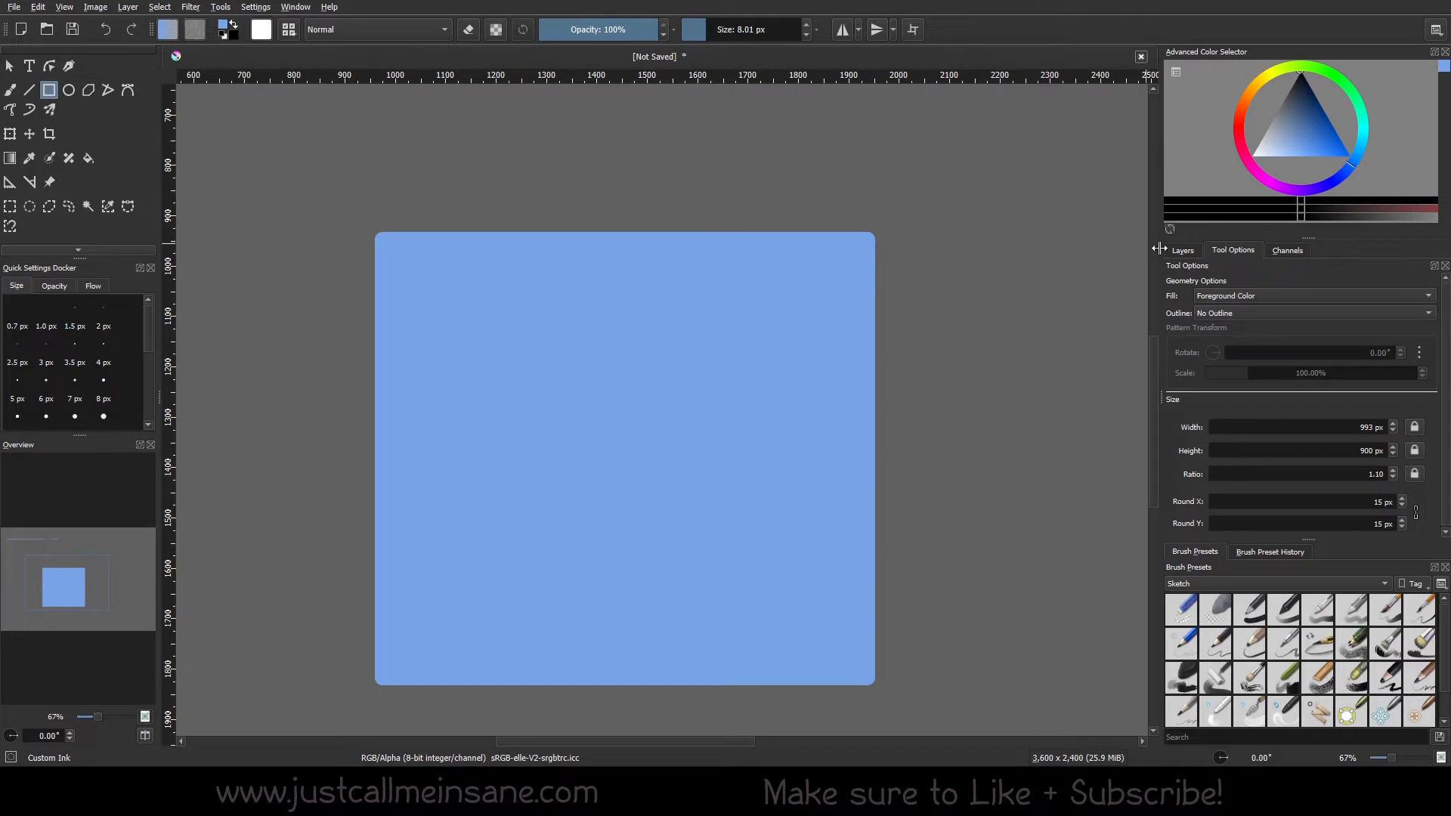
# Select the blue rectangle and give it a solid stroke.
pyautogui.click(1232, 314)
pyautogui.click(1231, 314)
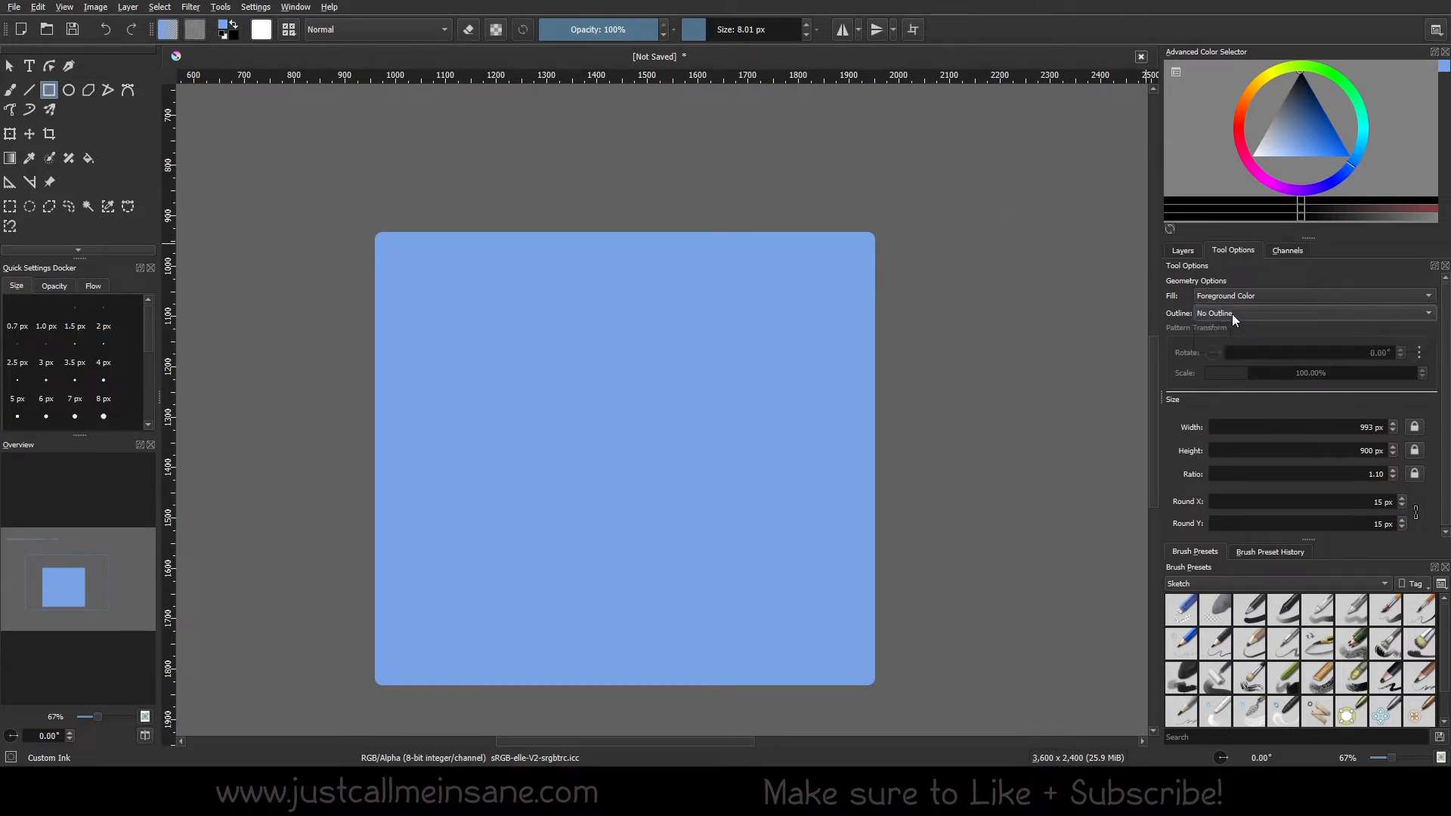
pyautogui.click(49, 66)
pyautogui.click(550, 325)
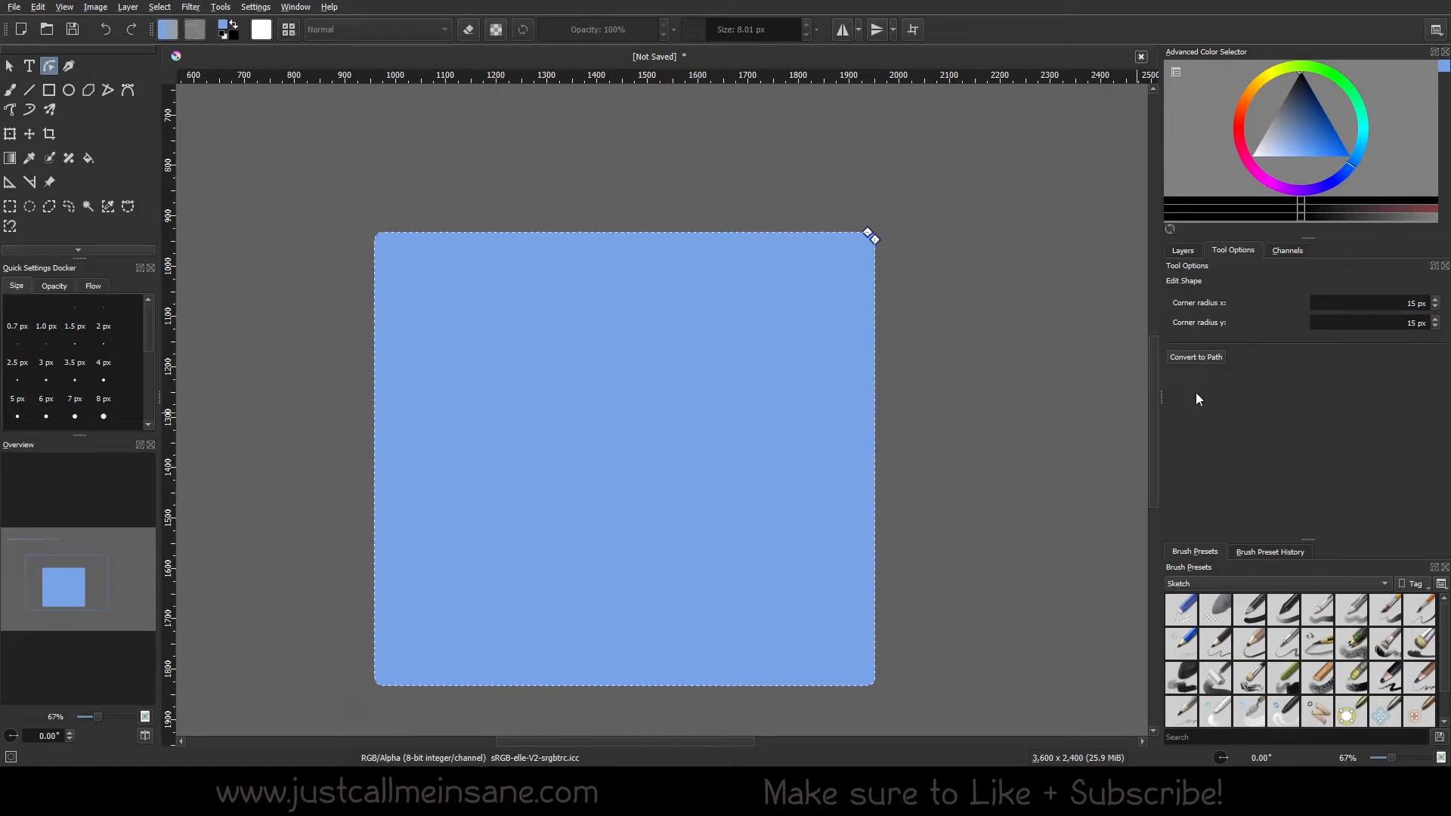
pyautogui.click(9, 66)
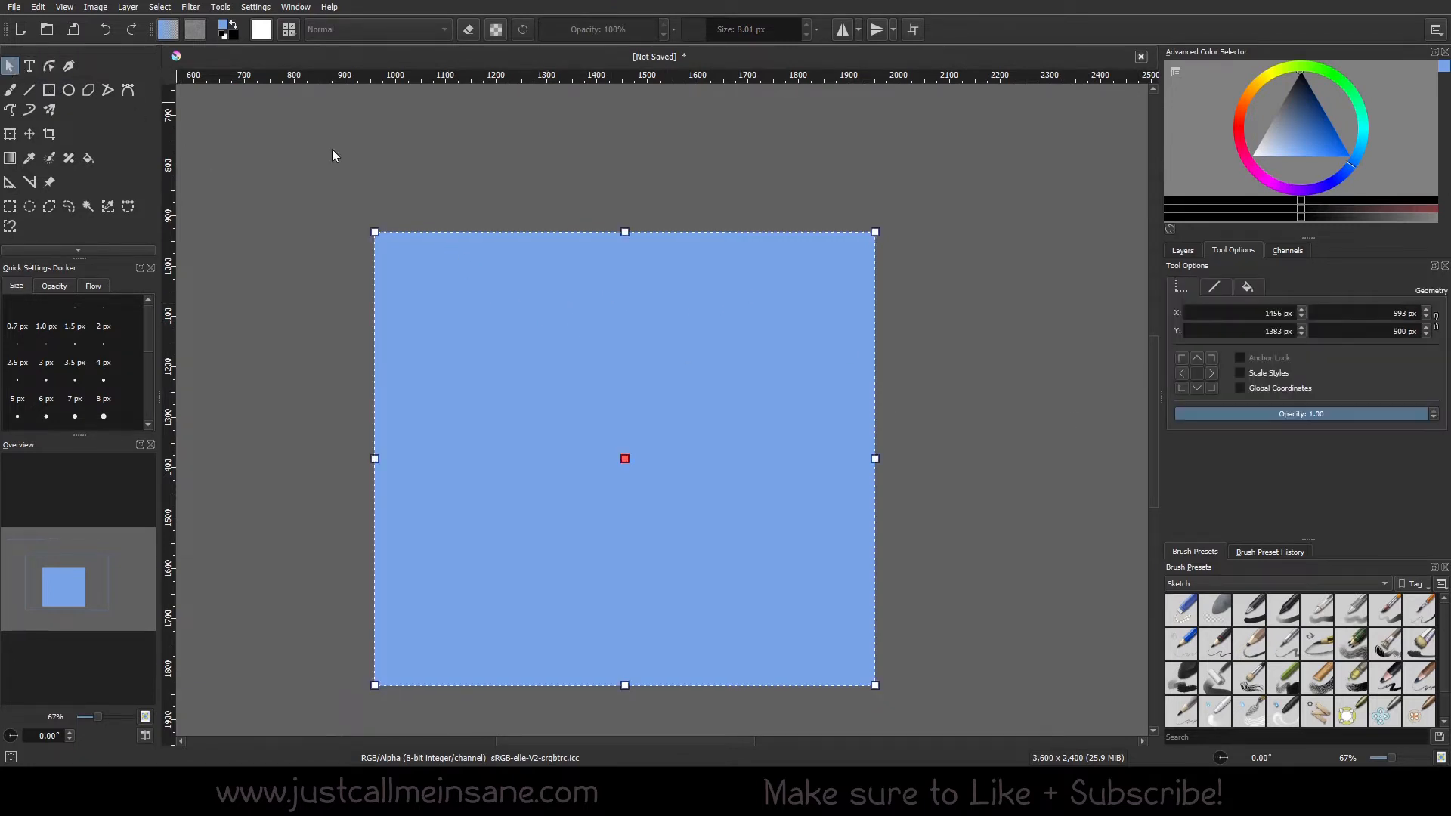
pyautogui.click(1239, 295)
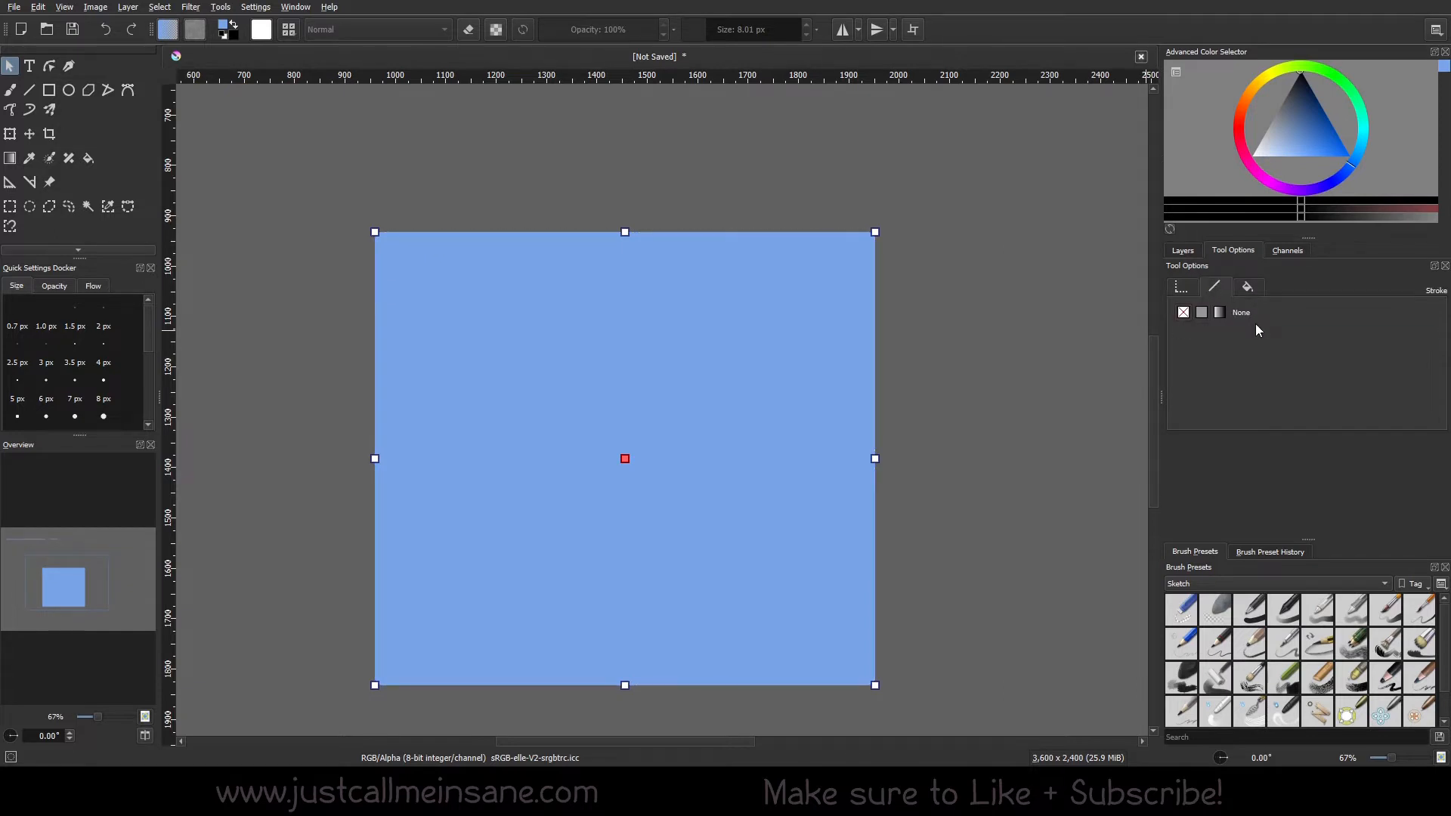
pyautogui.click(1202, 312)
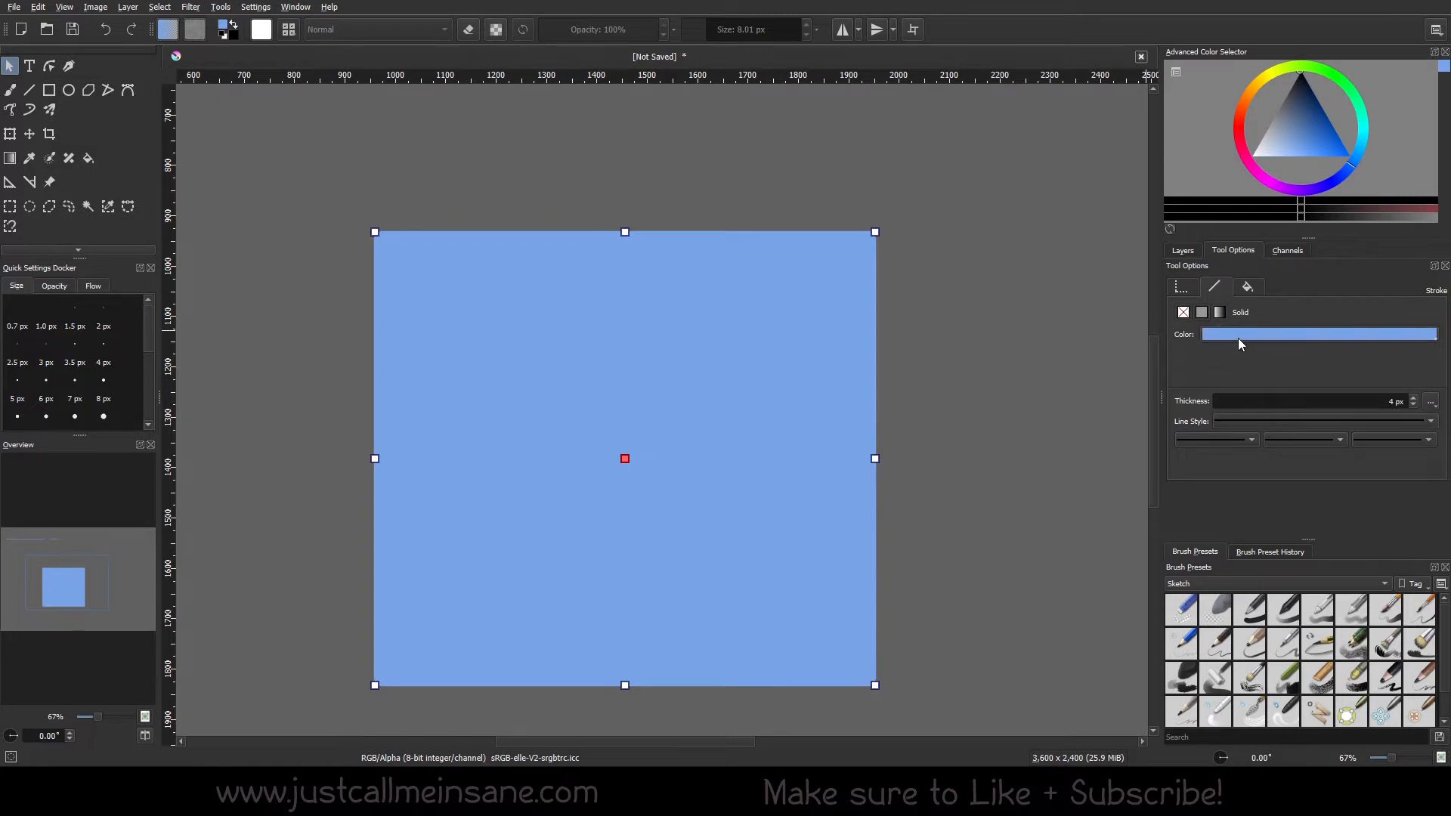
# Change the rectangle's stroke color to light pink and check its fill settings.
pyautogui.click(1237, 335)
pyautogui.click(1247, 395)
pyautogui.click(1265, 338)
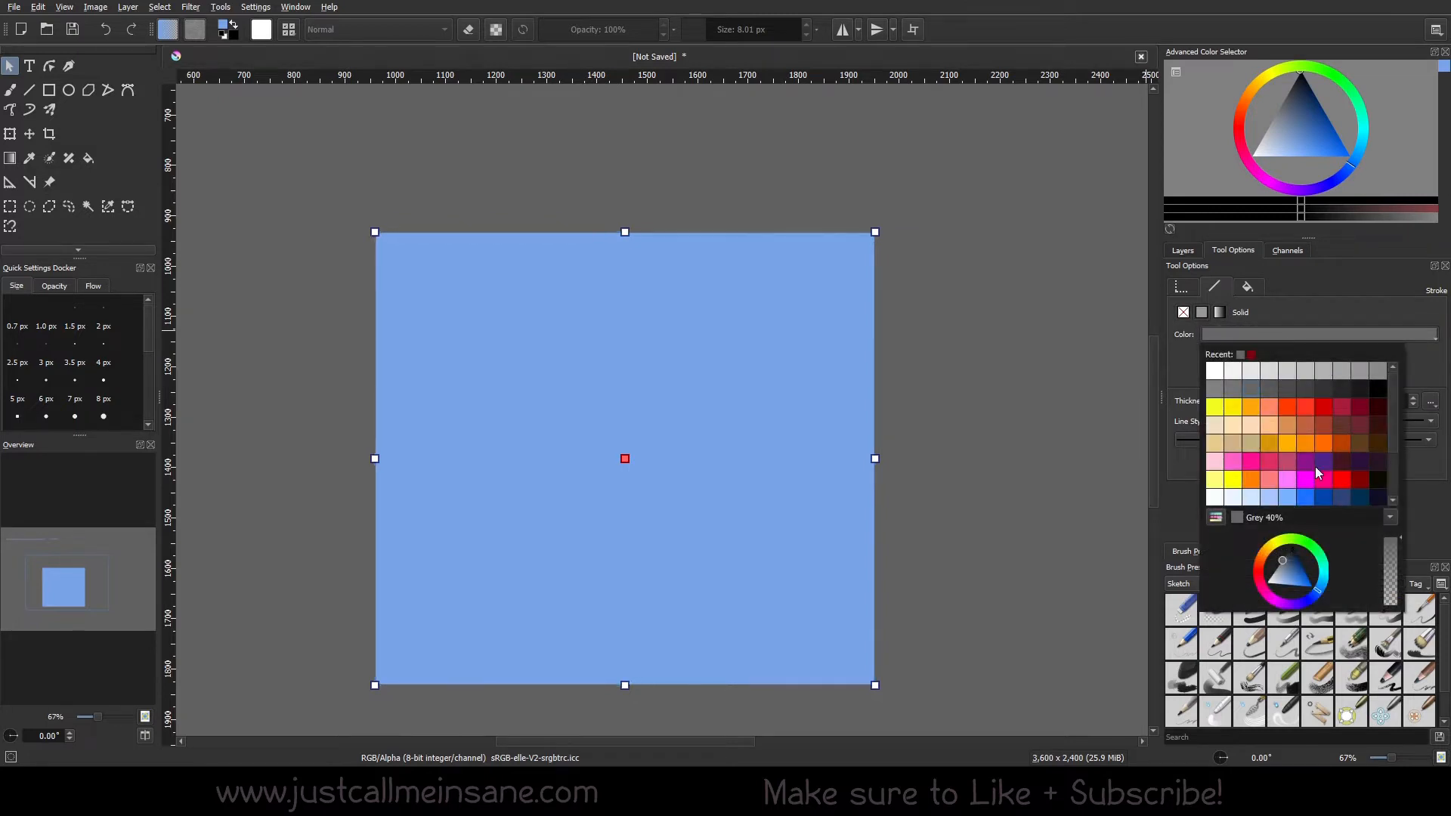
pyautogui.click(1285, 480)
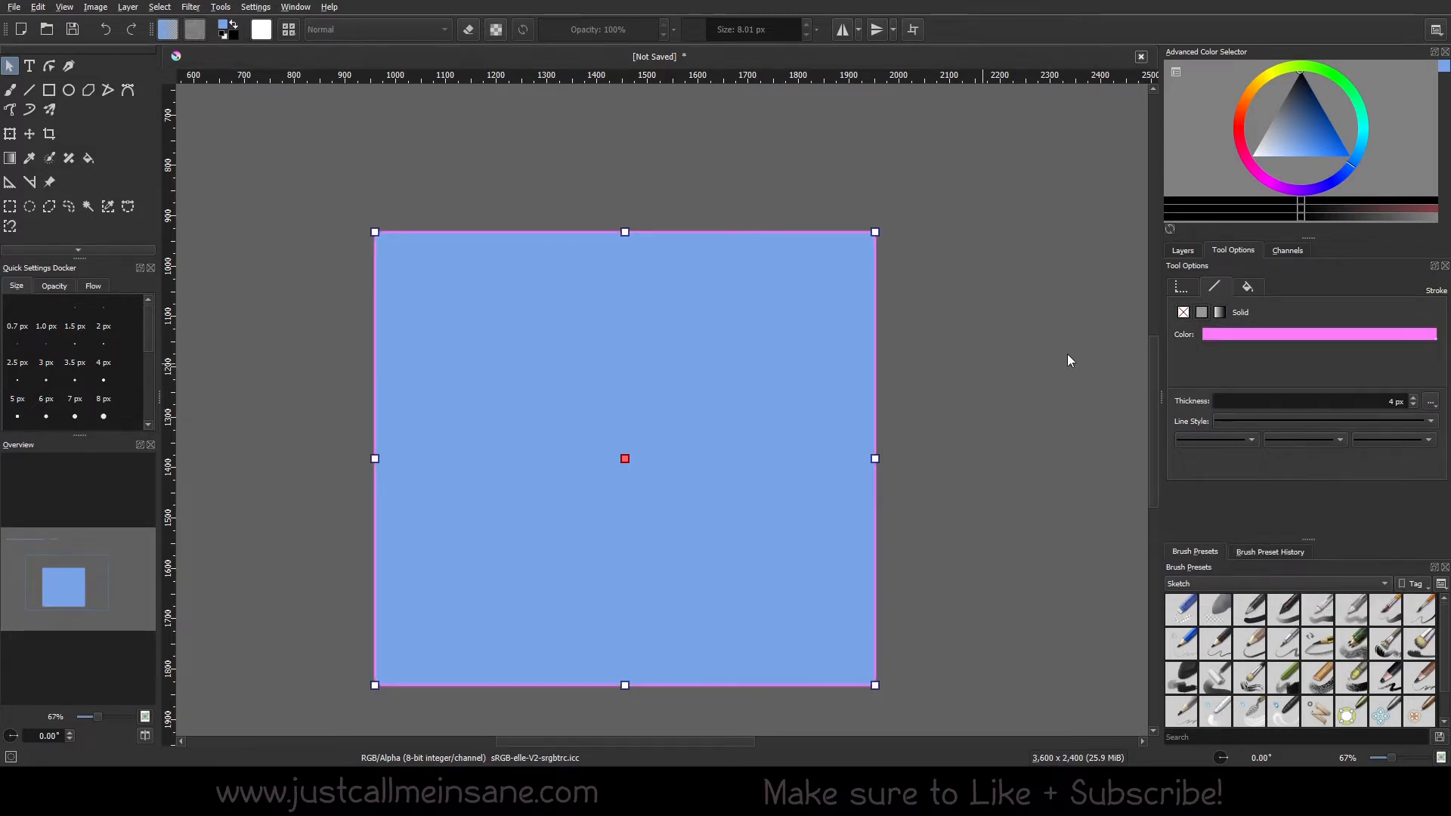
pyautogui.click(1247, 287)
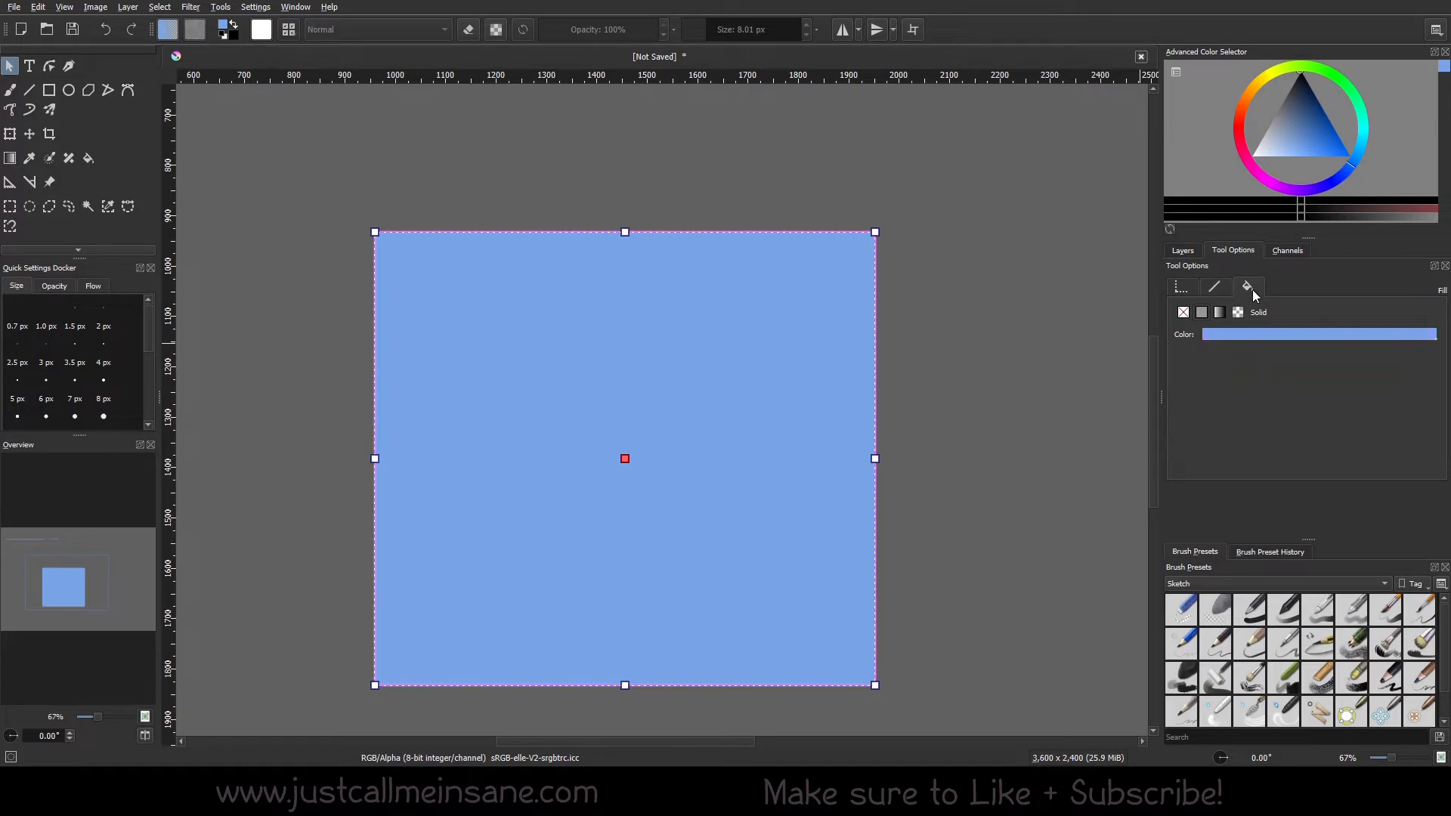
pyautogui.click(1214, 288)
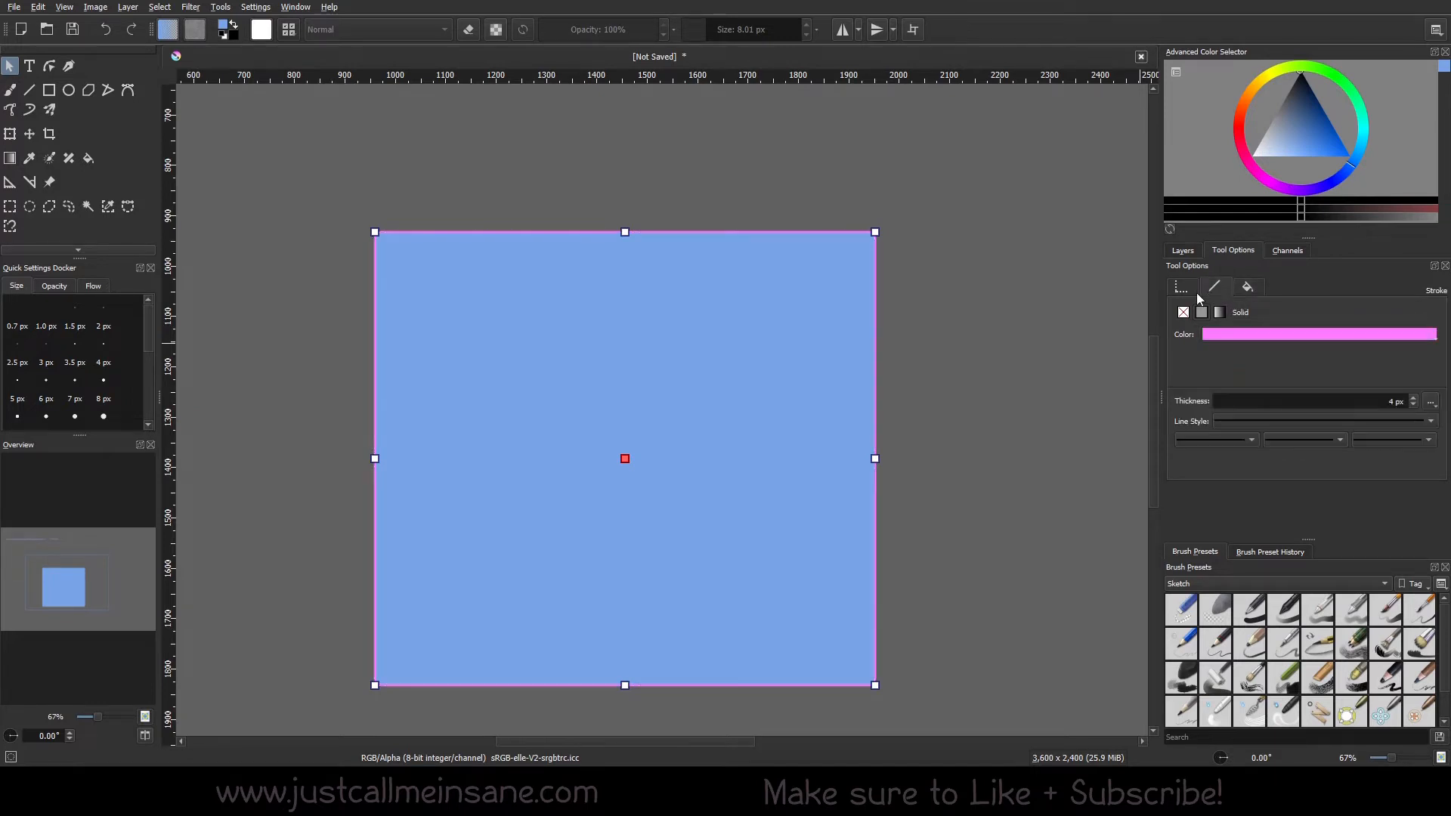
# Enlarge the rectangle's corner radius to about 160 px by moving its corner handle on the canvas.
pyautogui.click(47, 67)
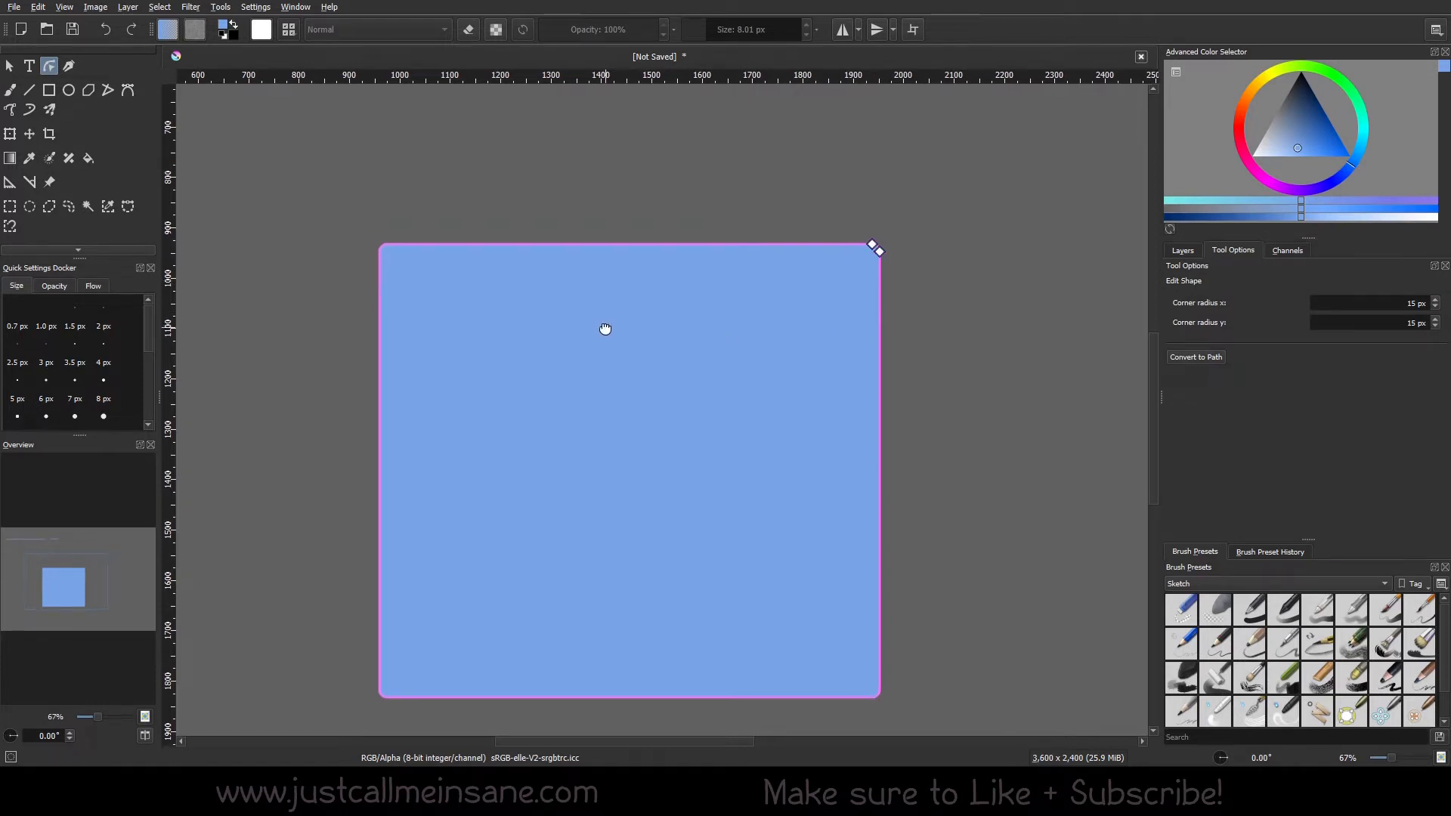
pyautogui.moveTo(875, 248); pyautogui.dragTo(881, 317)
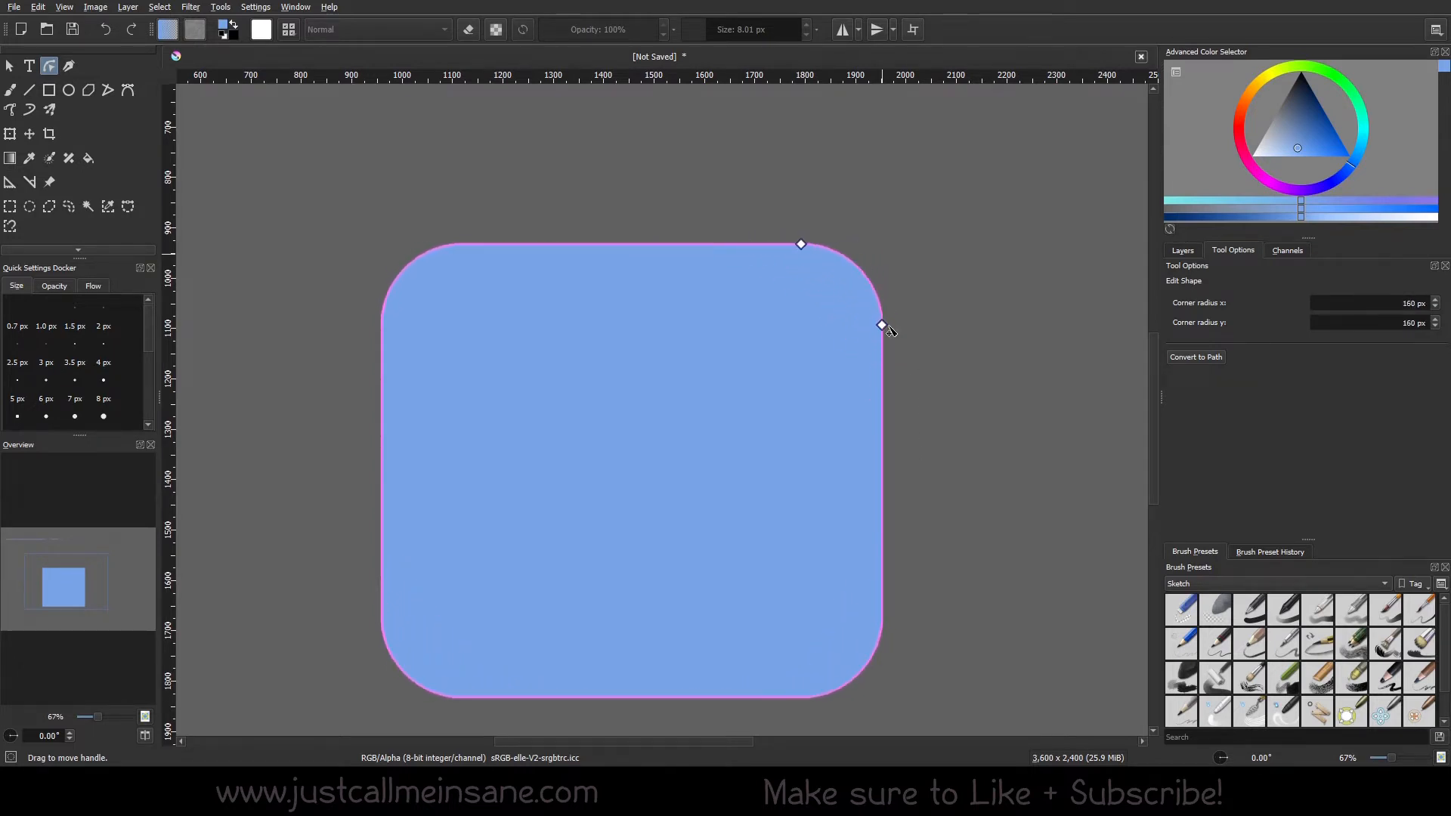
pyautogui.scroll(-1, 755, 424)
# Convert the rounded rectangle to a path, try moving a node at its upper-right corner upward, and undo that move.
pyautogui.click(1179, 359)
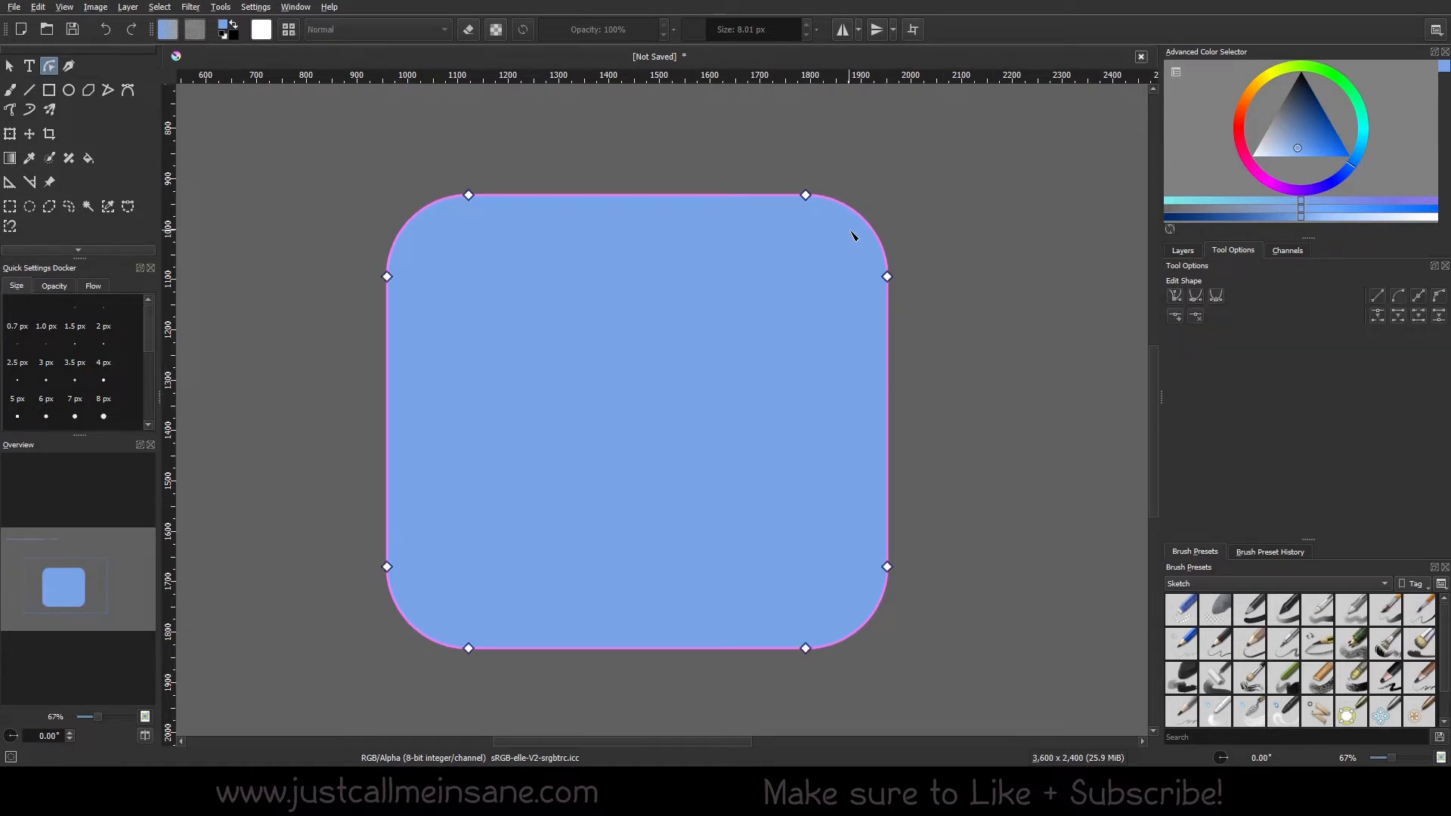
pyautogui.moveTo(806, 195); pyautogui.dragTo(813, 149)
pyautogui.hotkey('ctrl', 'z')
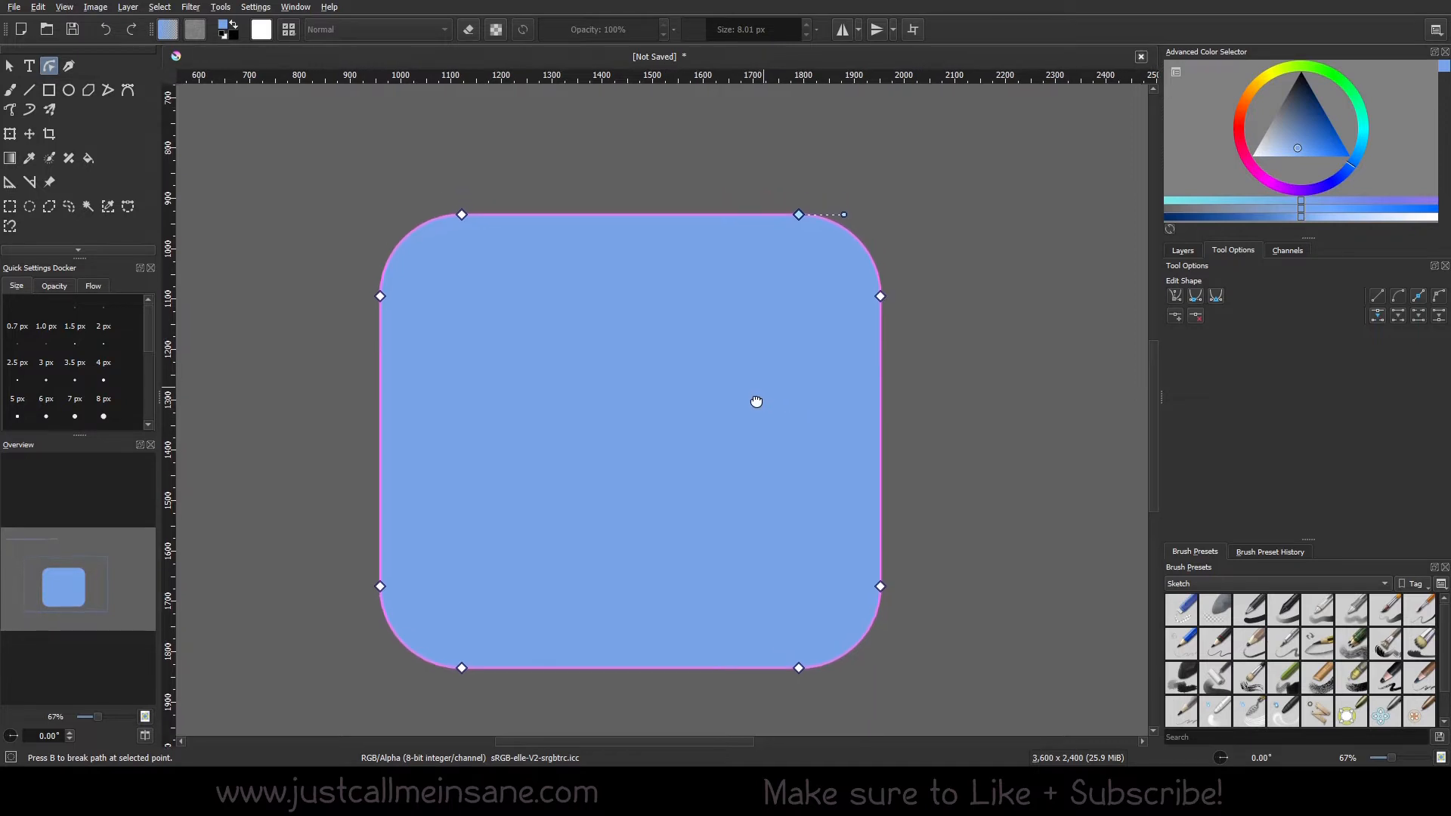
# Move the rounded blue shape to the upper-left area of the canvas, just below the straight line.
pyautogui.click(11, 69)
pyautogui.scroll(-3, 613, 332)
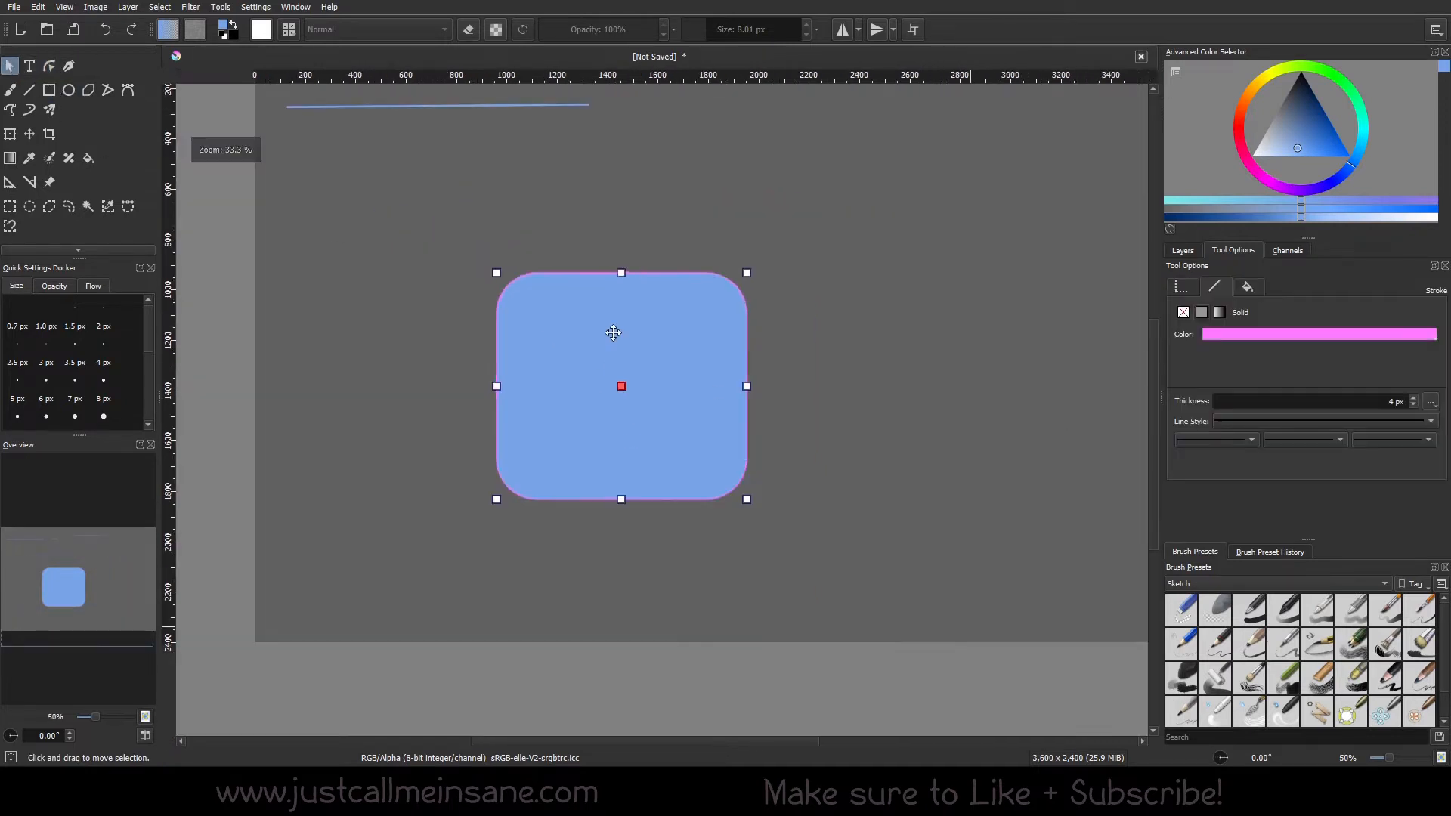
pyautogui.moveTo(725, 415); pyautogui.dragTo(568, 320)
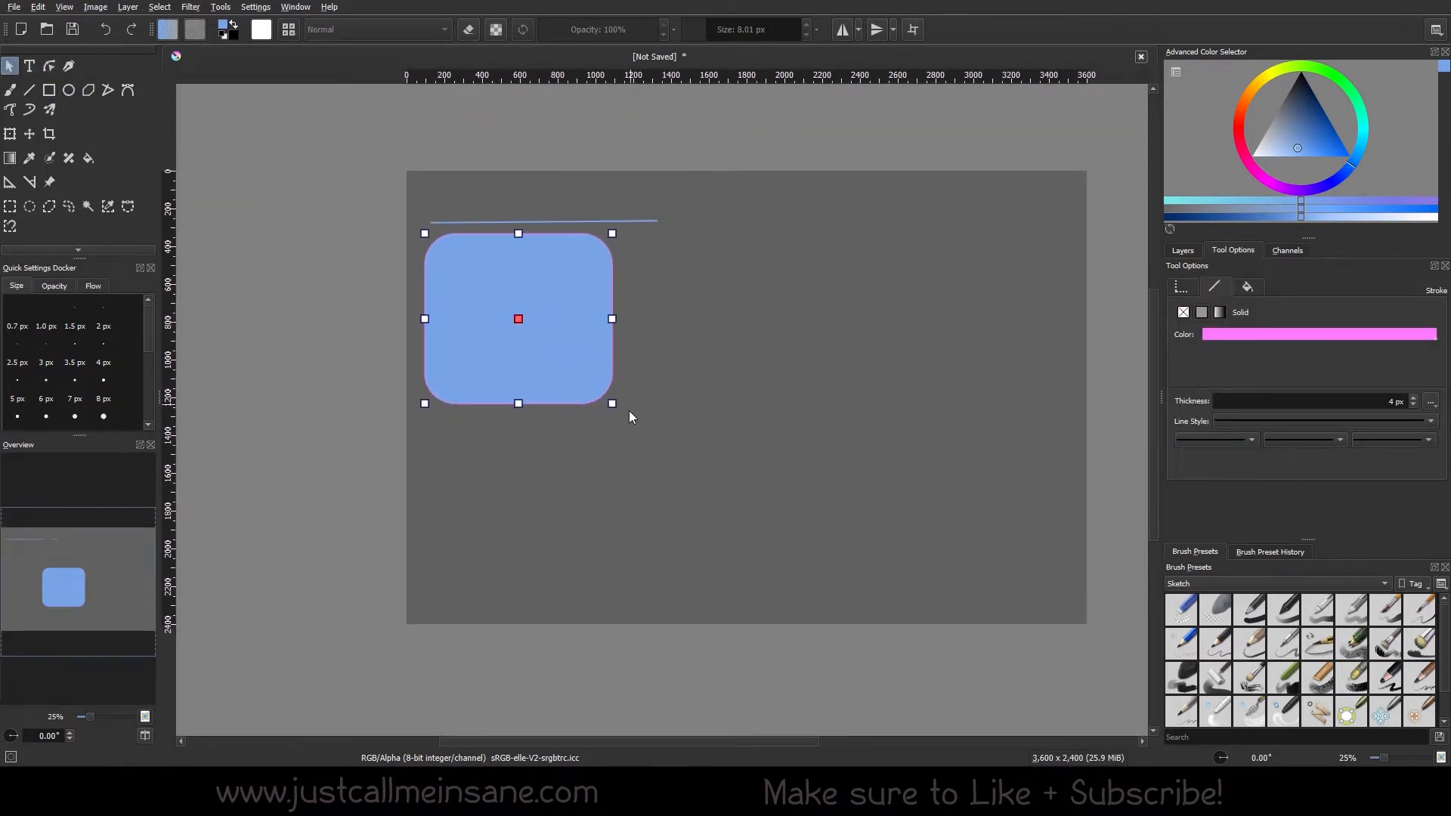
# Scale the rounded blue shape down to about 600 × 480 px, keeping its upper-left corner in place, and deselect it.
pyautogui.moveTo(618, 418); pyautogui.dragTo(537, 325)
pyautogui.click(574, 376)
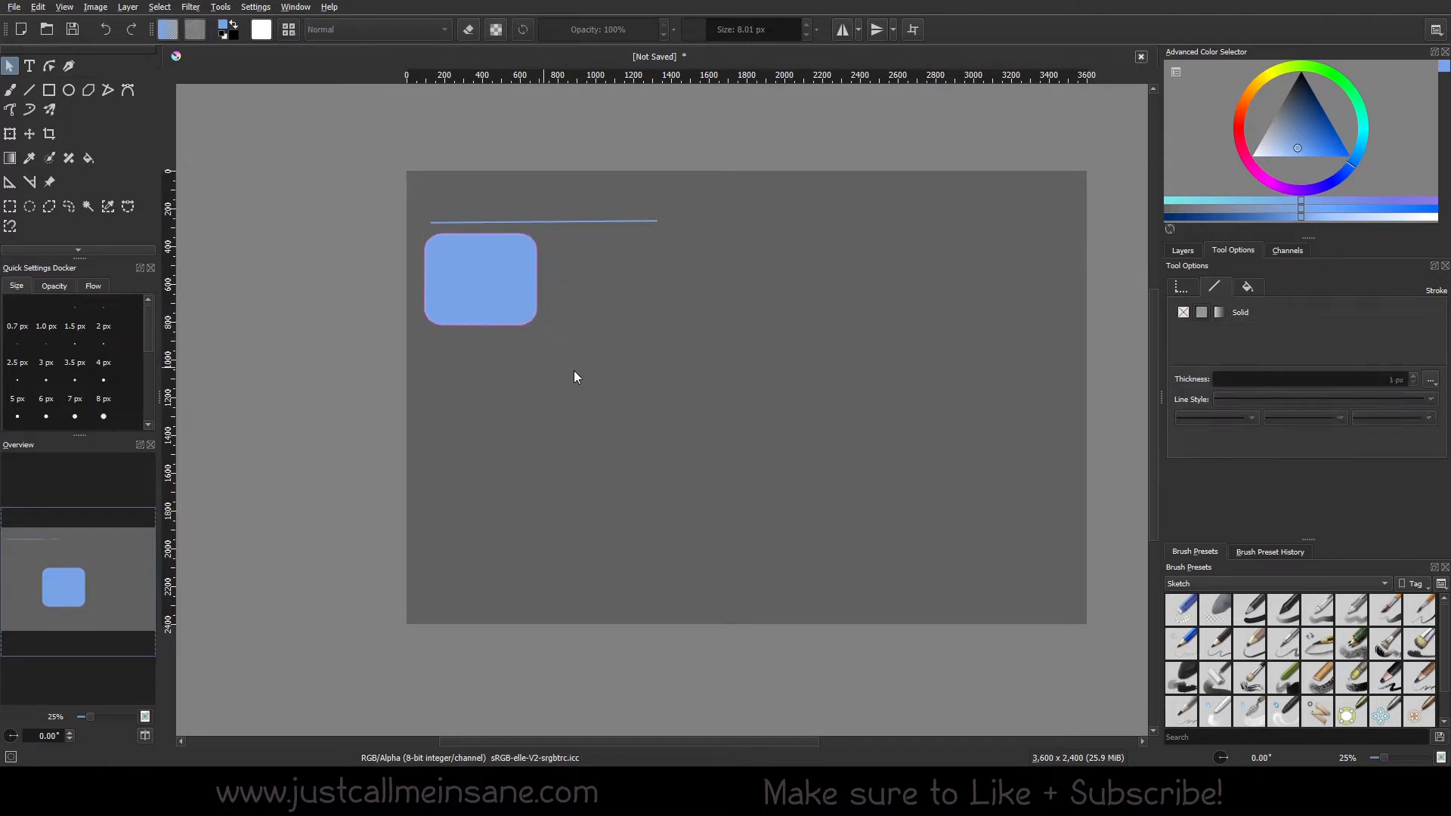
# Draw an unfilled ellipse about 666 × 642 px with a brush outline, below and beside the rounded blue shape.
pyautogui.click(69, 90)
pyautogui.scroll(2, 629, 340)
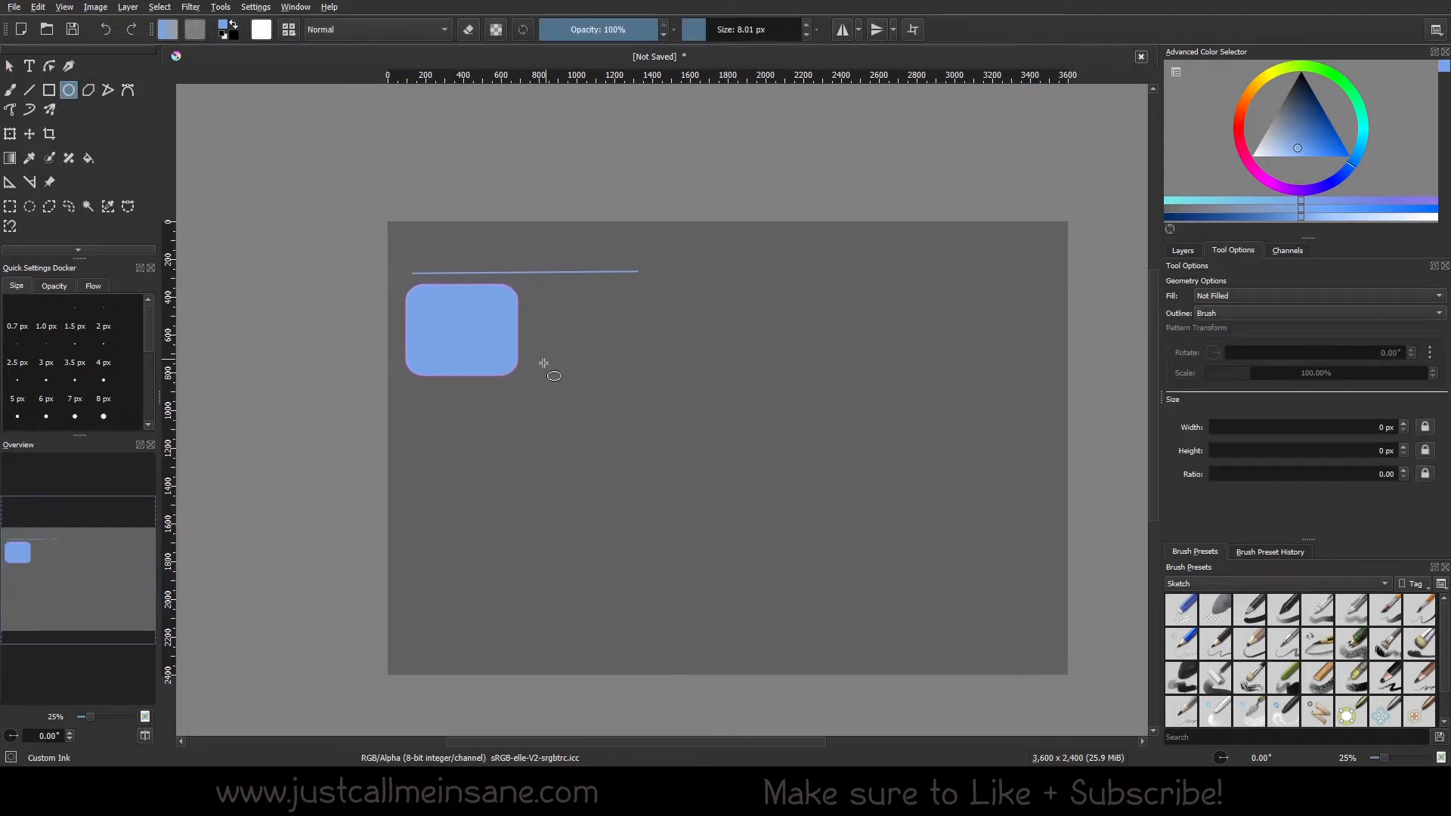
pyautogui.moveTo(643, 366); pyautogui.dragTo(894, 609)
pyautogui.hscroll(4, 871, 492)
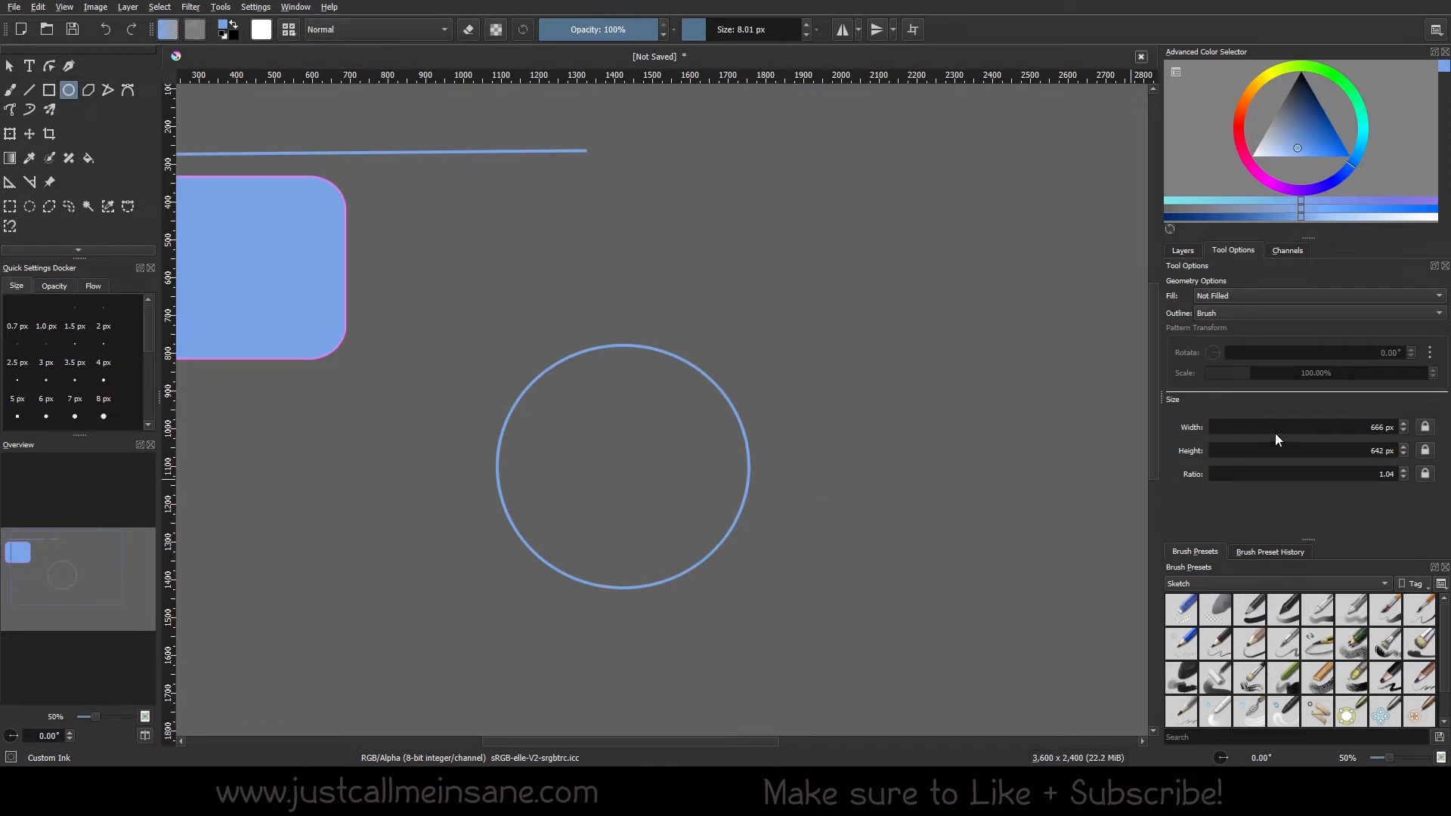
# Try the Foreground Color and Pattern fills in the ellipse tool's settings, rotating the pattern to about 335.45°.
pyautogui.click(1258, 298)
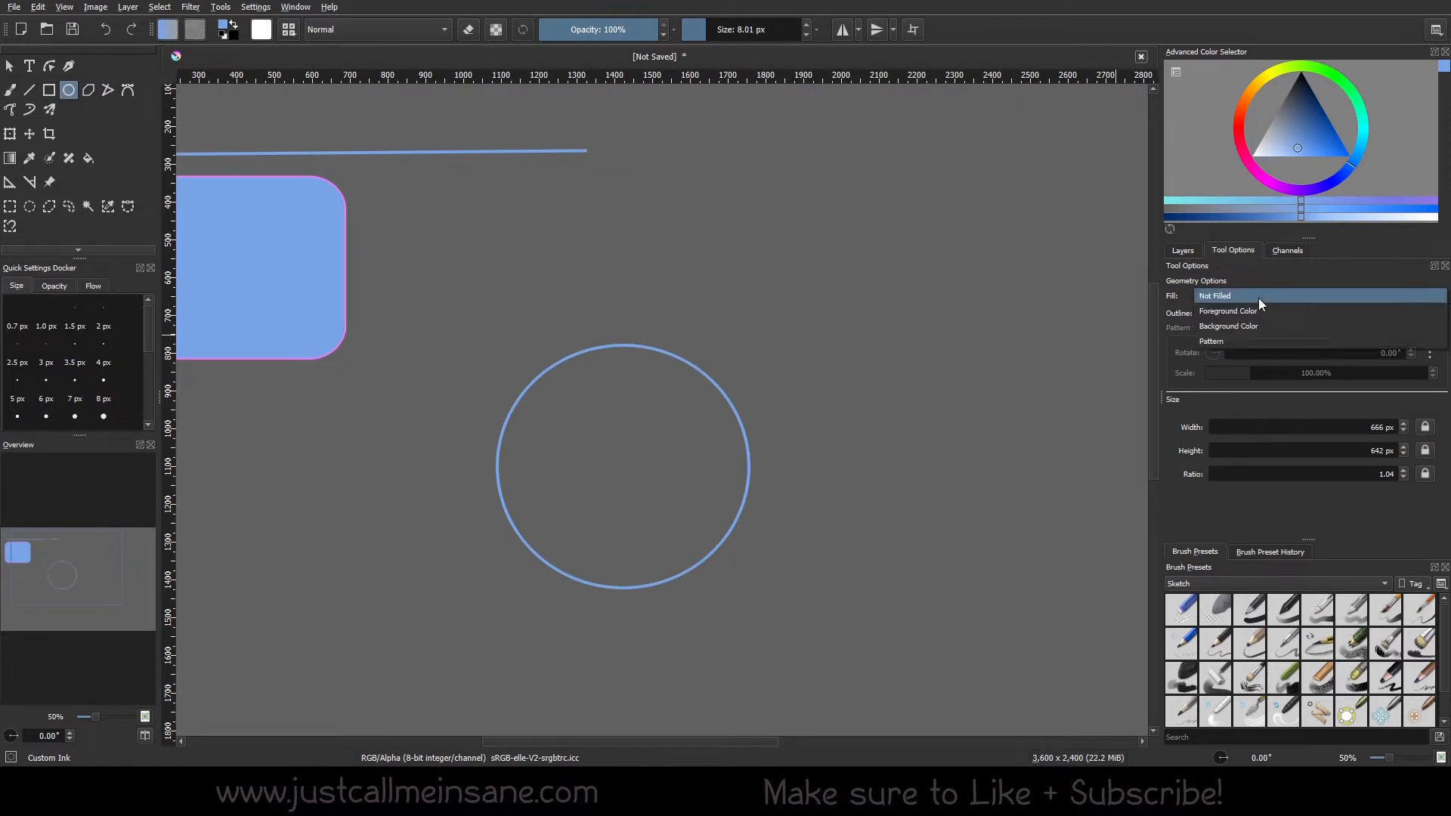
pyautogui.click(1254, 324)
pyautogui.click(1257, 299)
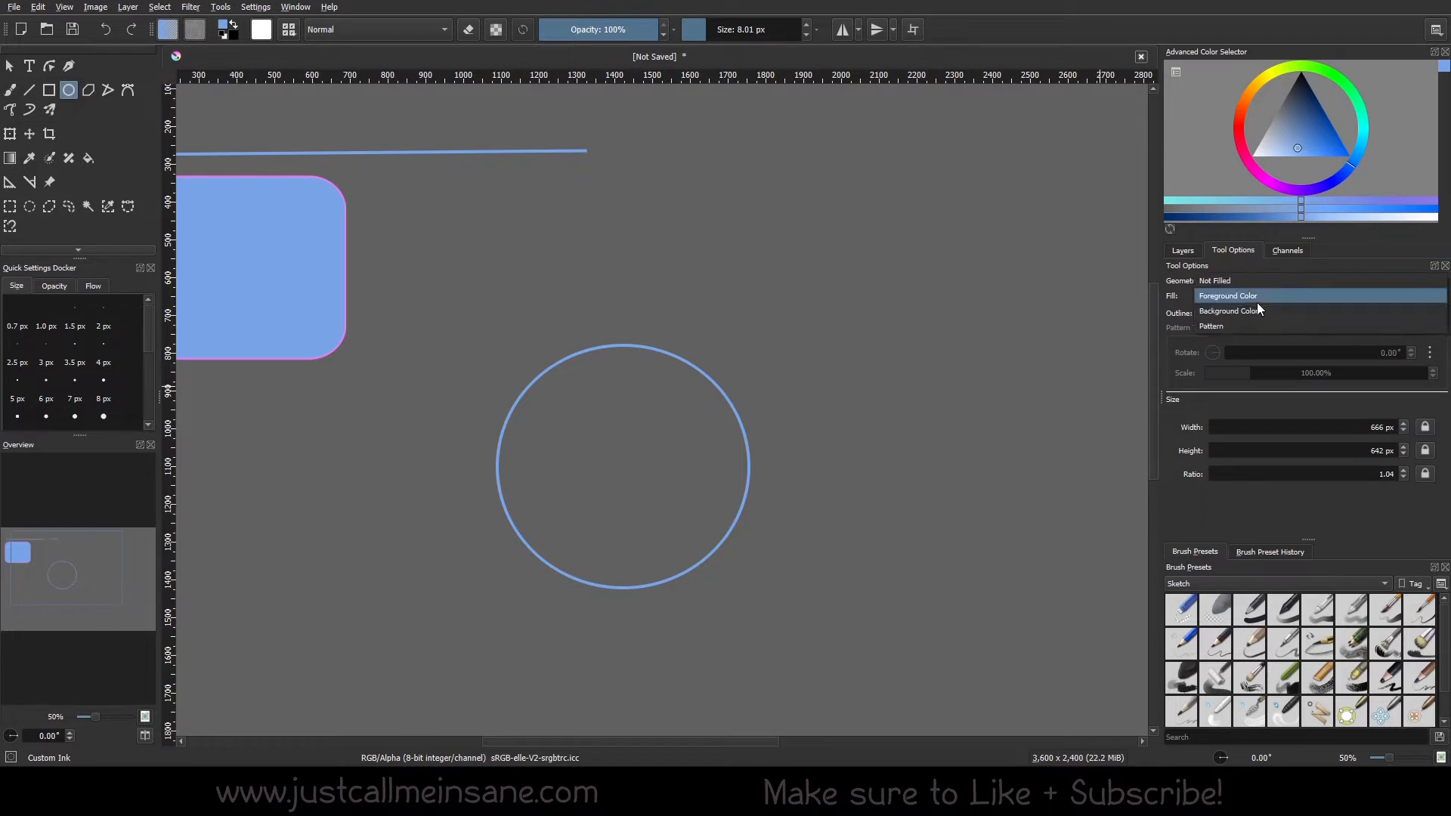
pyautogui.click(1288, 296)
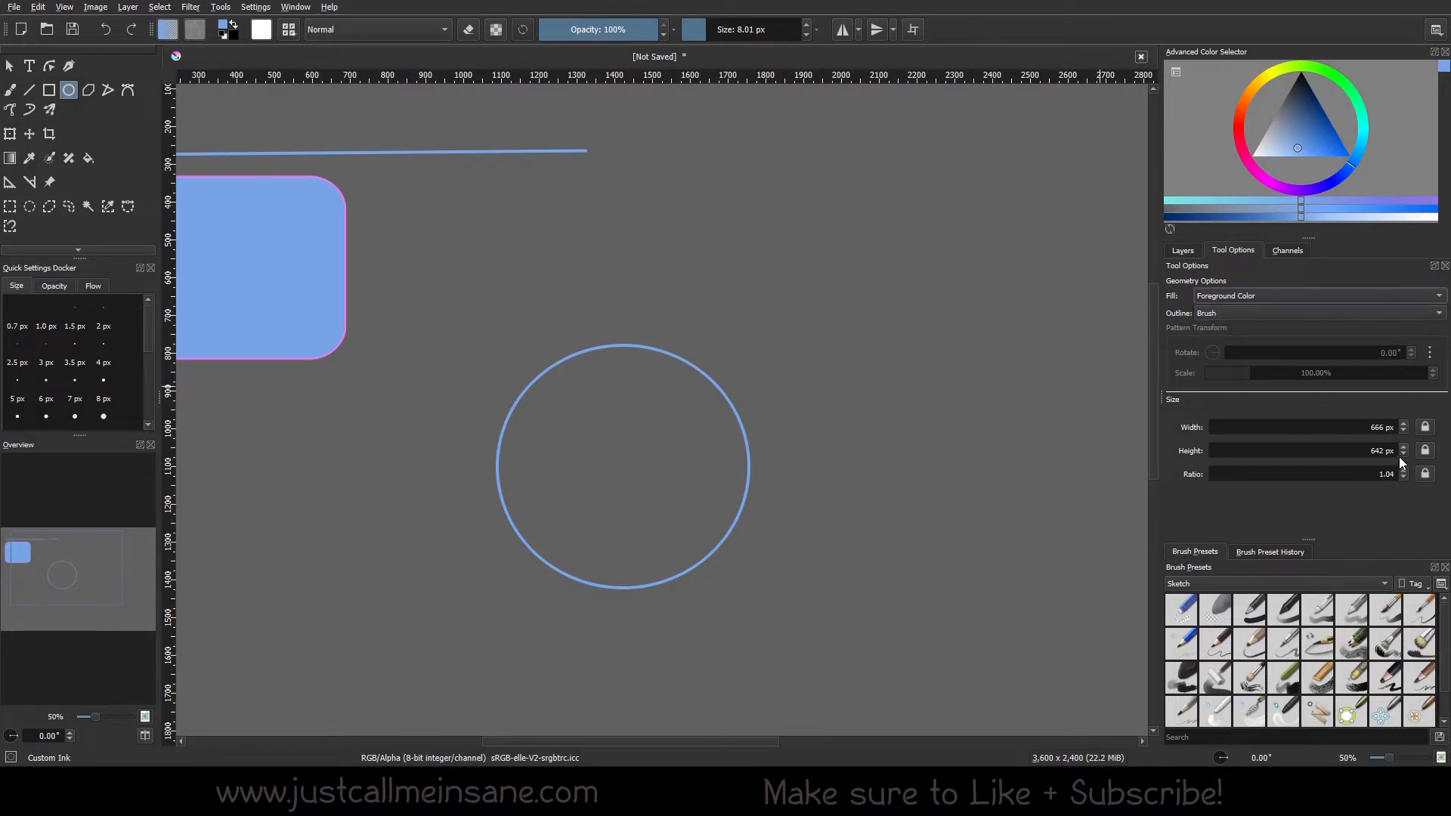
pyautogui.click(1247, 298)
pyautogui.click(1239, 332)
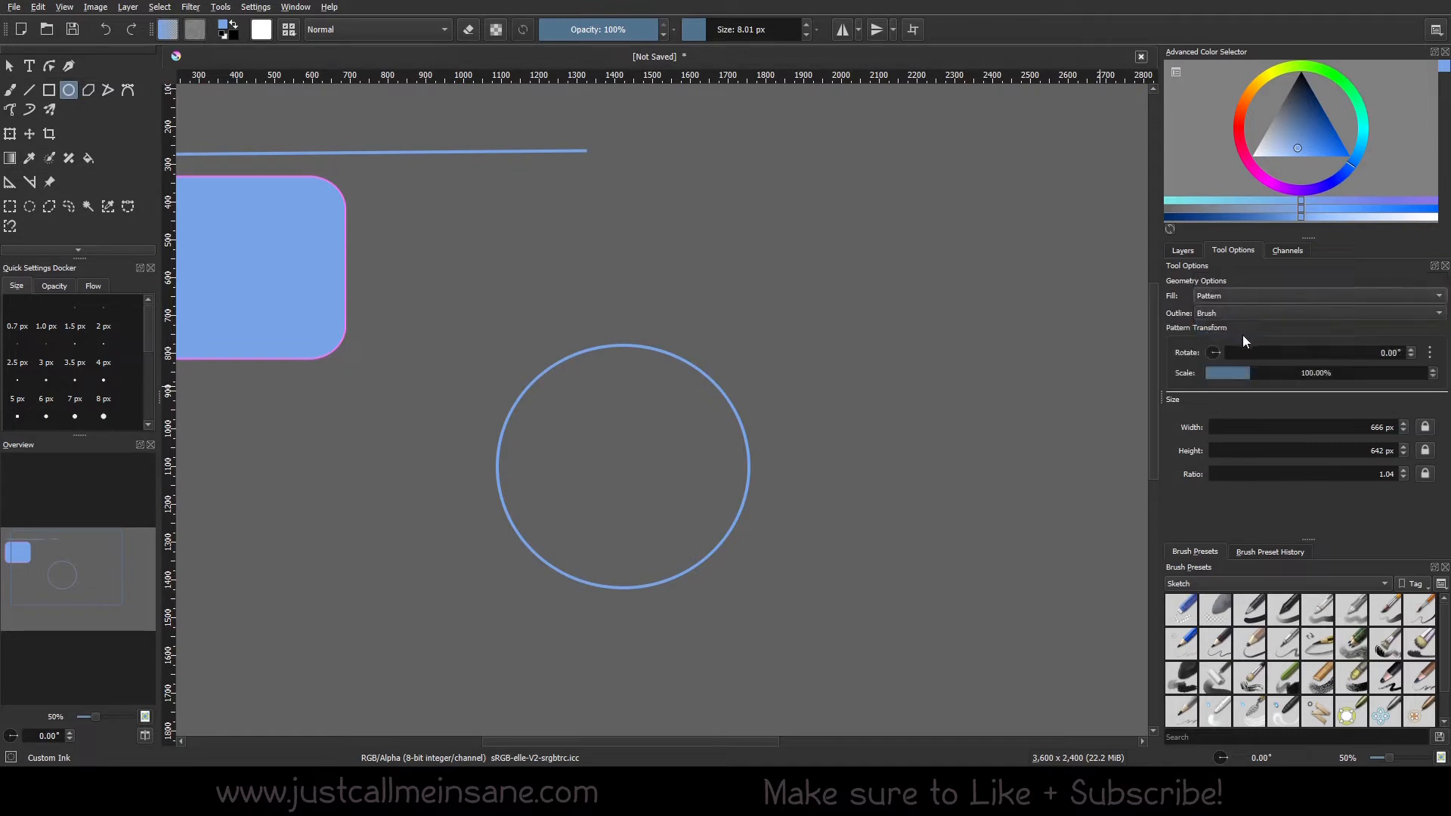
pyautogui.moveTo(1217, 354); pyautogui.dragTo(1231, 356)
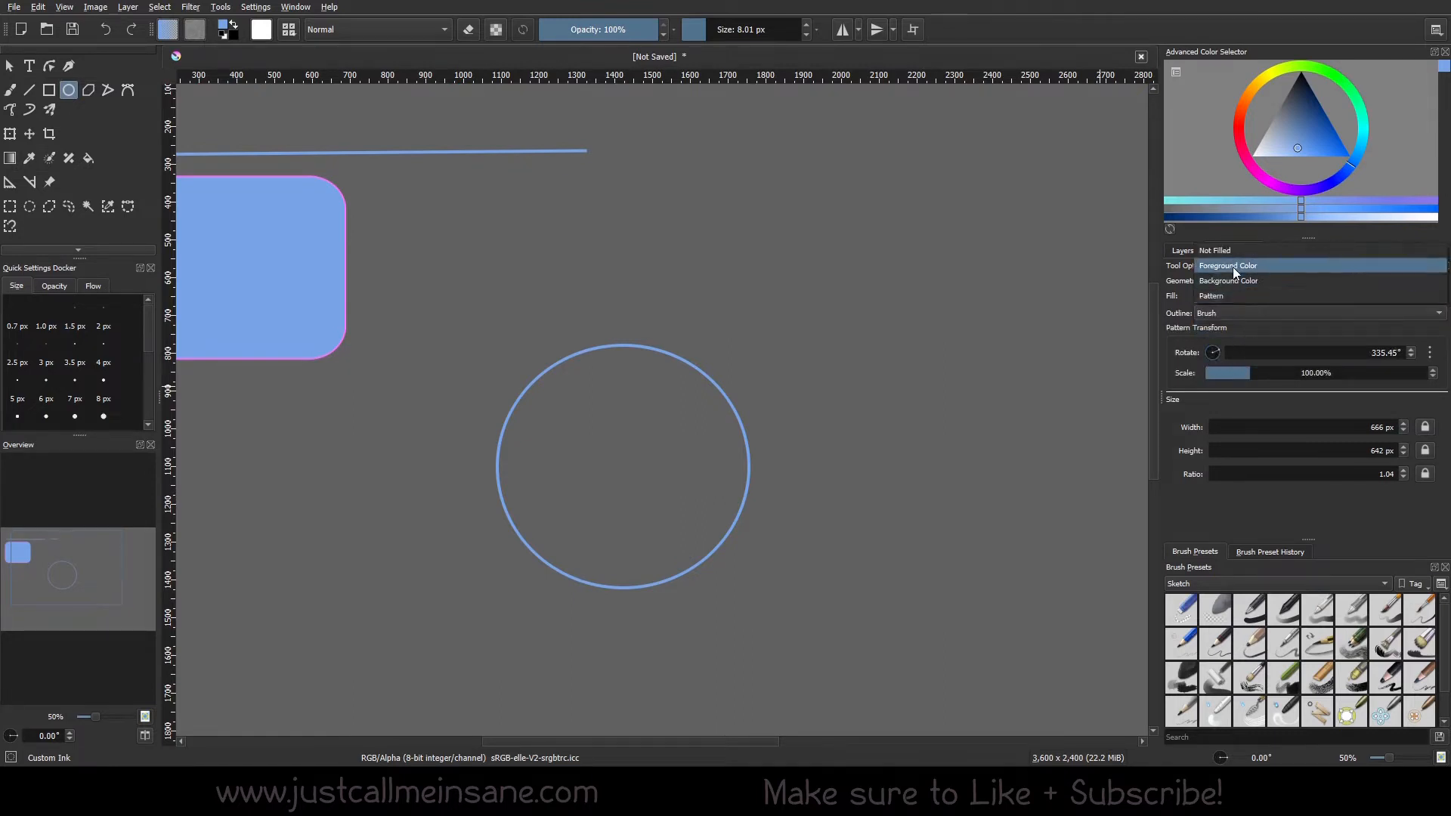
# Try to reshape the ellipse by moving its arc handles with the Edit Shapes tool, and remove it.
pyautogui.click(9, 65)
pyautogui.click(49, 65)
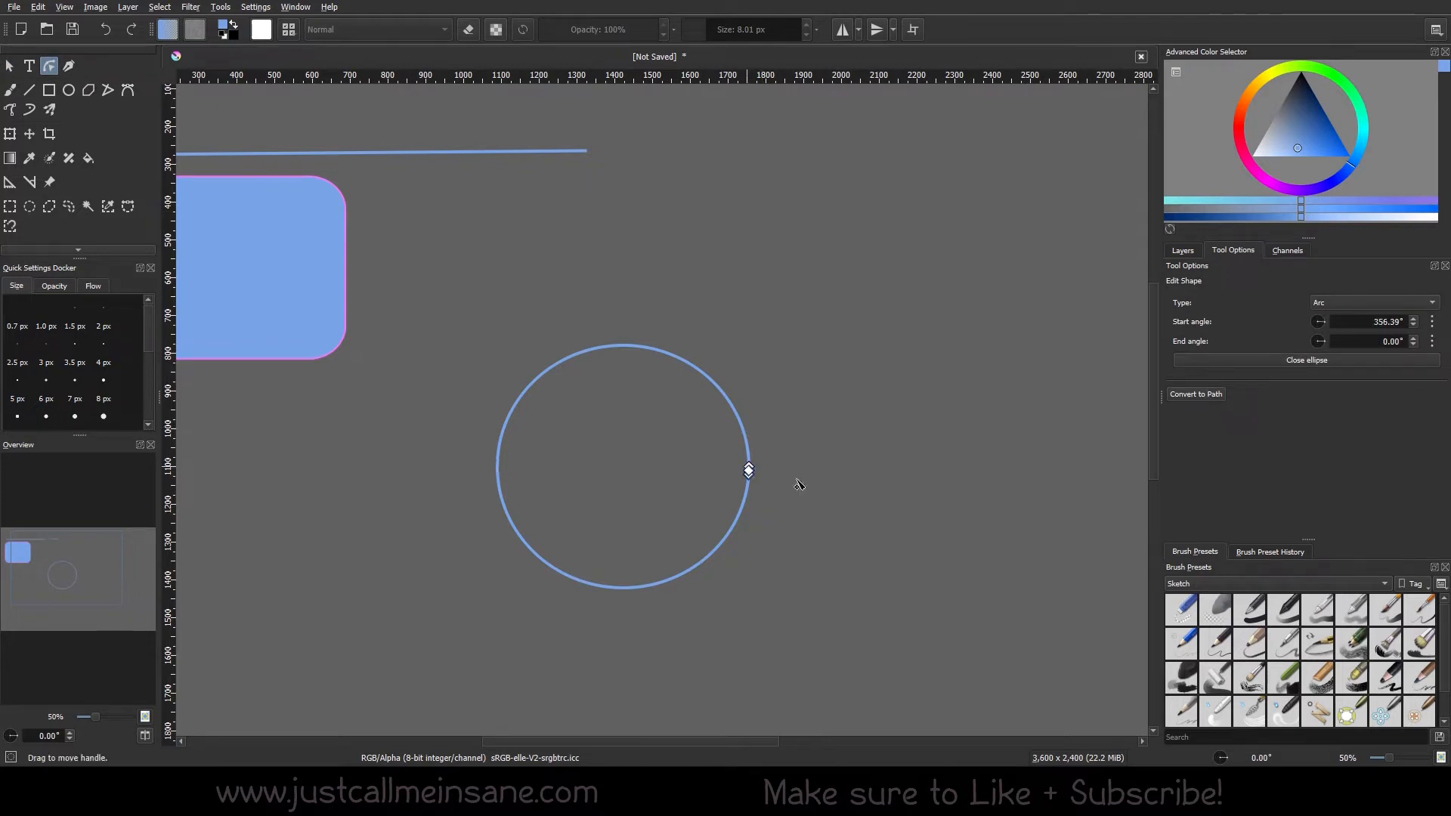
pyautogui.moveTo(748, 468); pyautogui.dragTo(923, 473)
pyautogui.hotkey('ctrl', 'z')
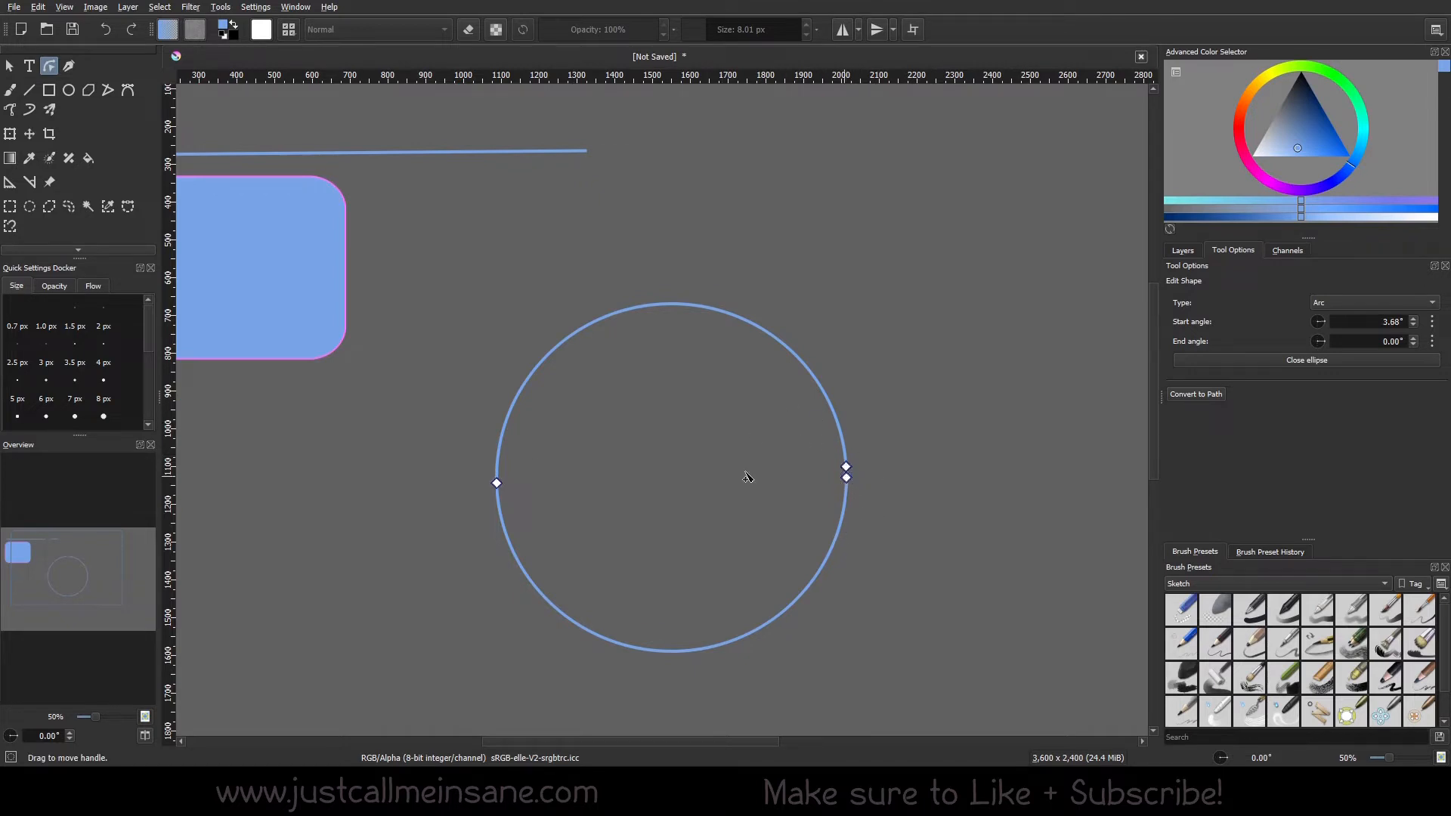
pyautogui.moveTo(847, 478); pyautogui.dragTo(796, 479)
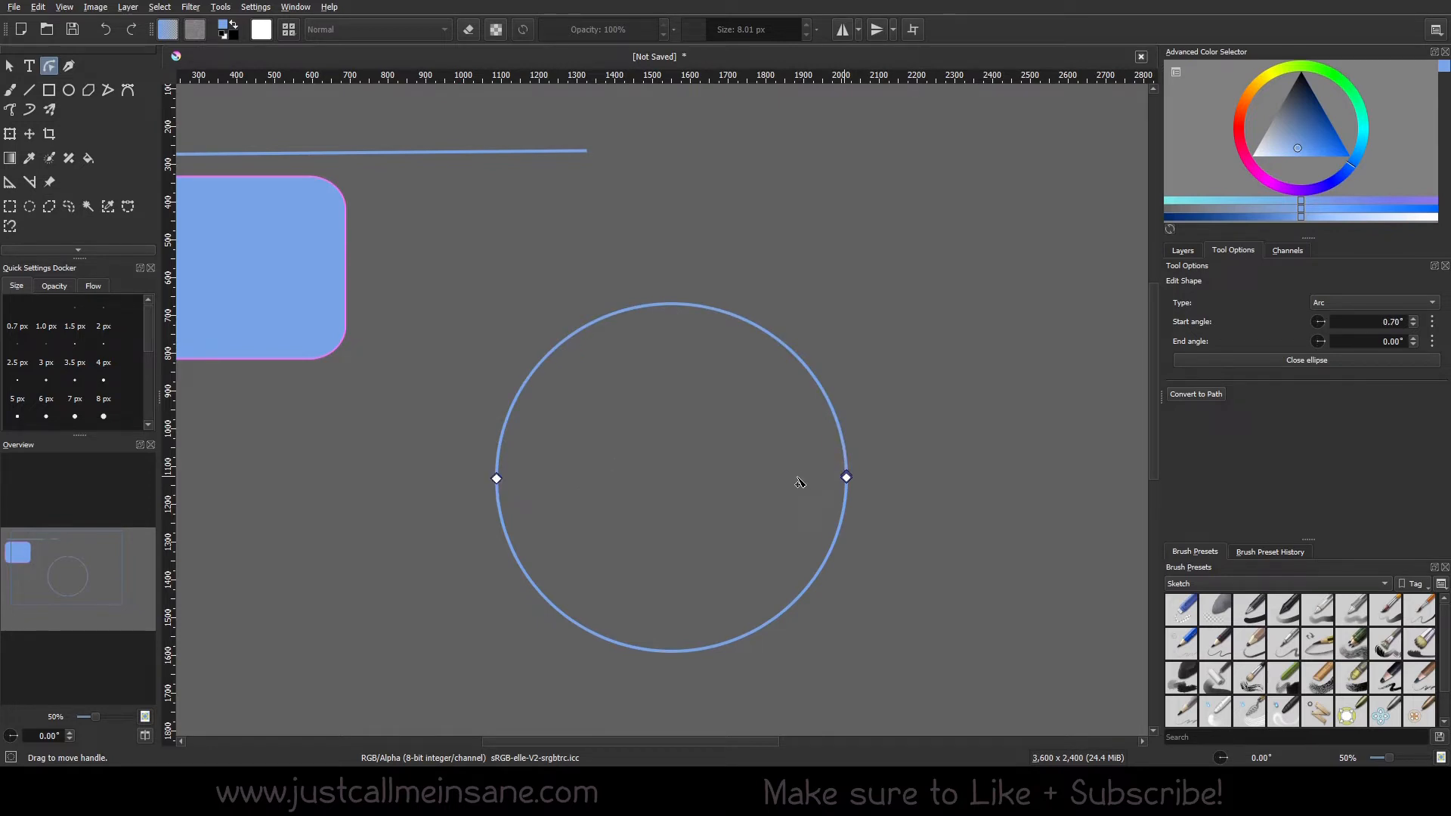
pyautogui.click(992, 521)
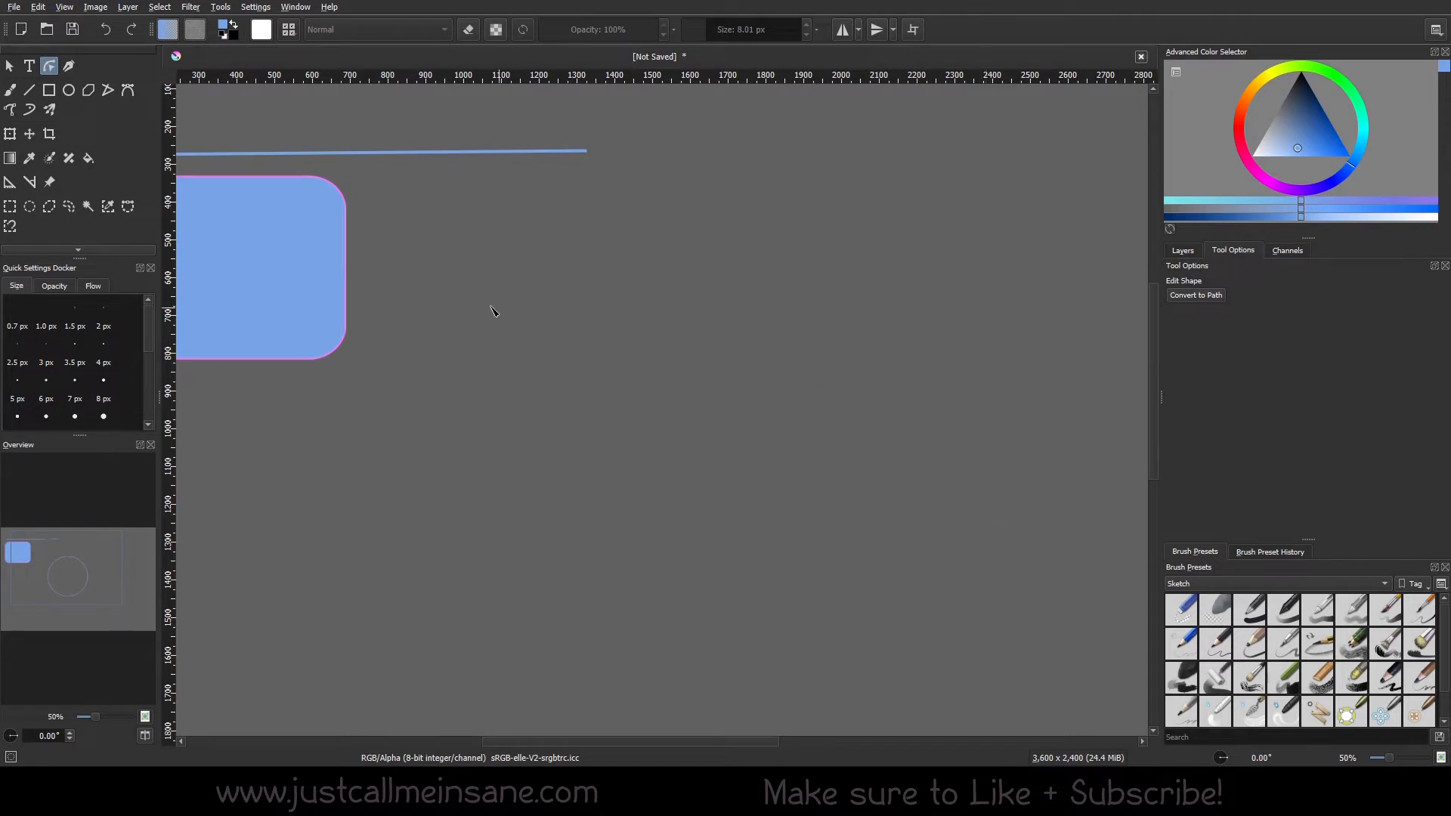
# Draw a new circle about 920 px in diameter and select it for shape editing.
pyautogui.click(68, 90)
pyautogui.moveTo(470, 306); pyautogui.dragTo(816, 655)
pyautogui.click(49, 66)
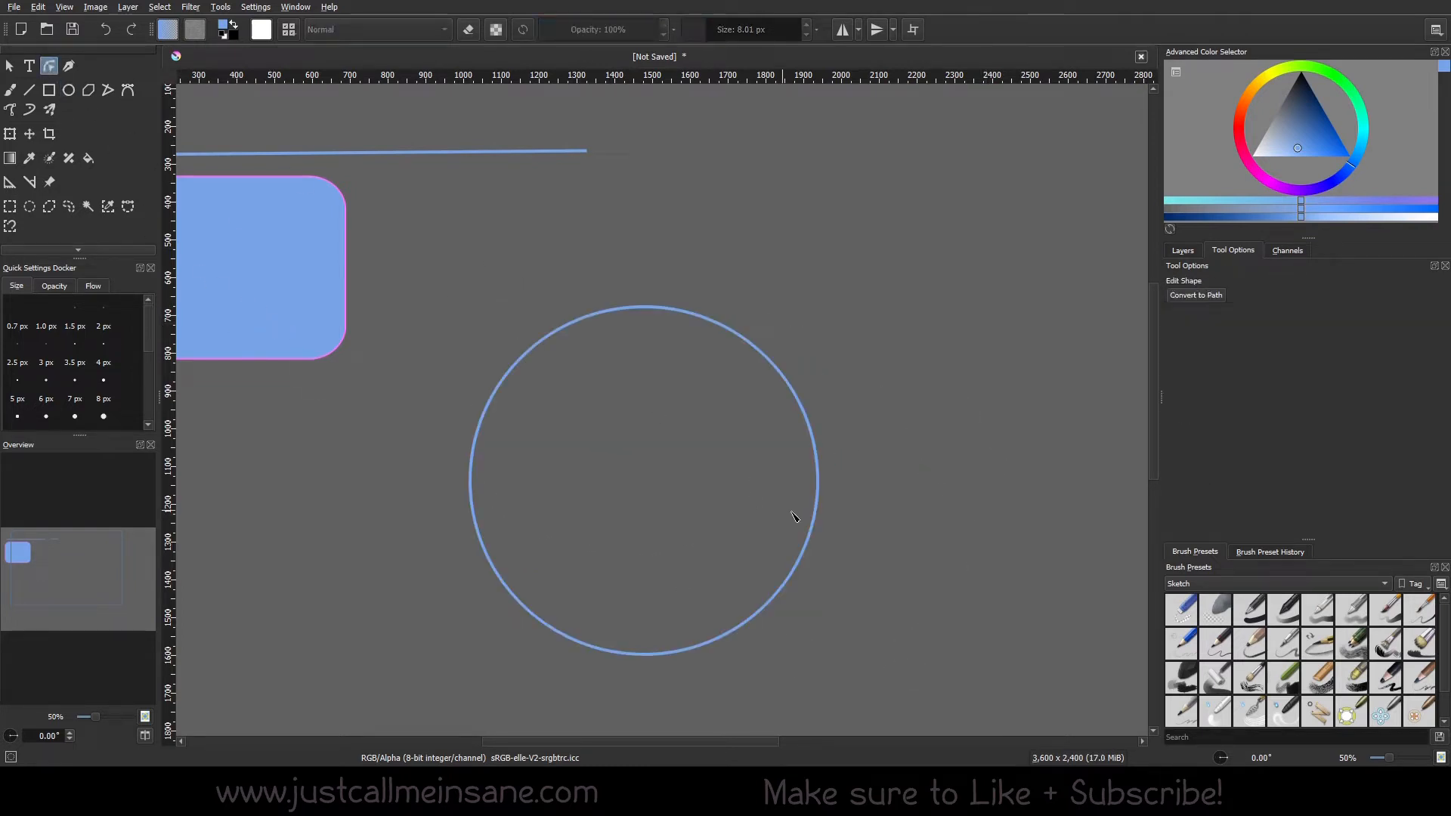
pyautogui.click(820, 470)
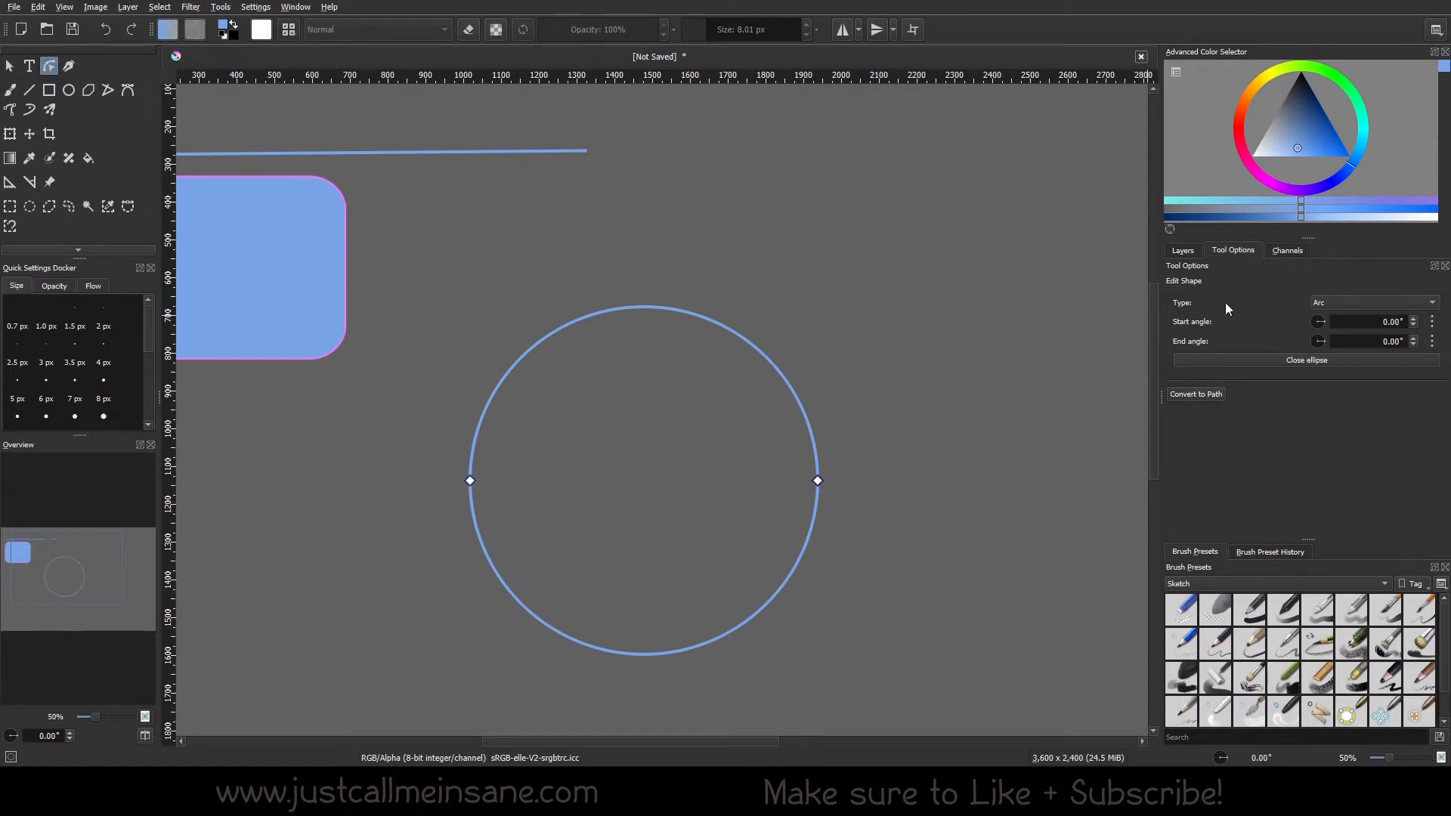
# Switch the circle's type from Arc to Pie and then to Chord.
pyautogui.click(1339, 304)
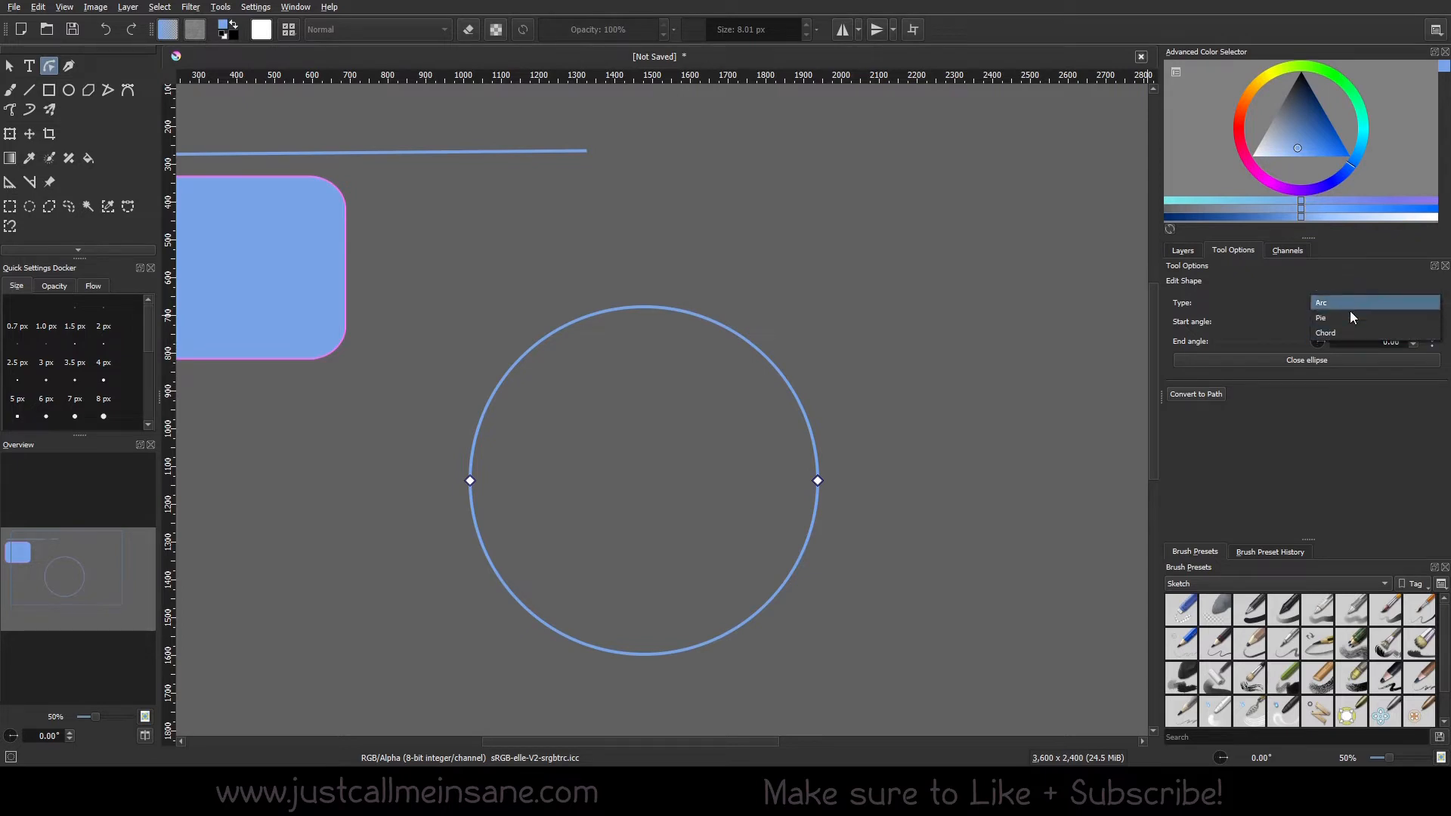
pyautogui.click(1348, 320)
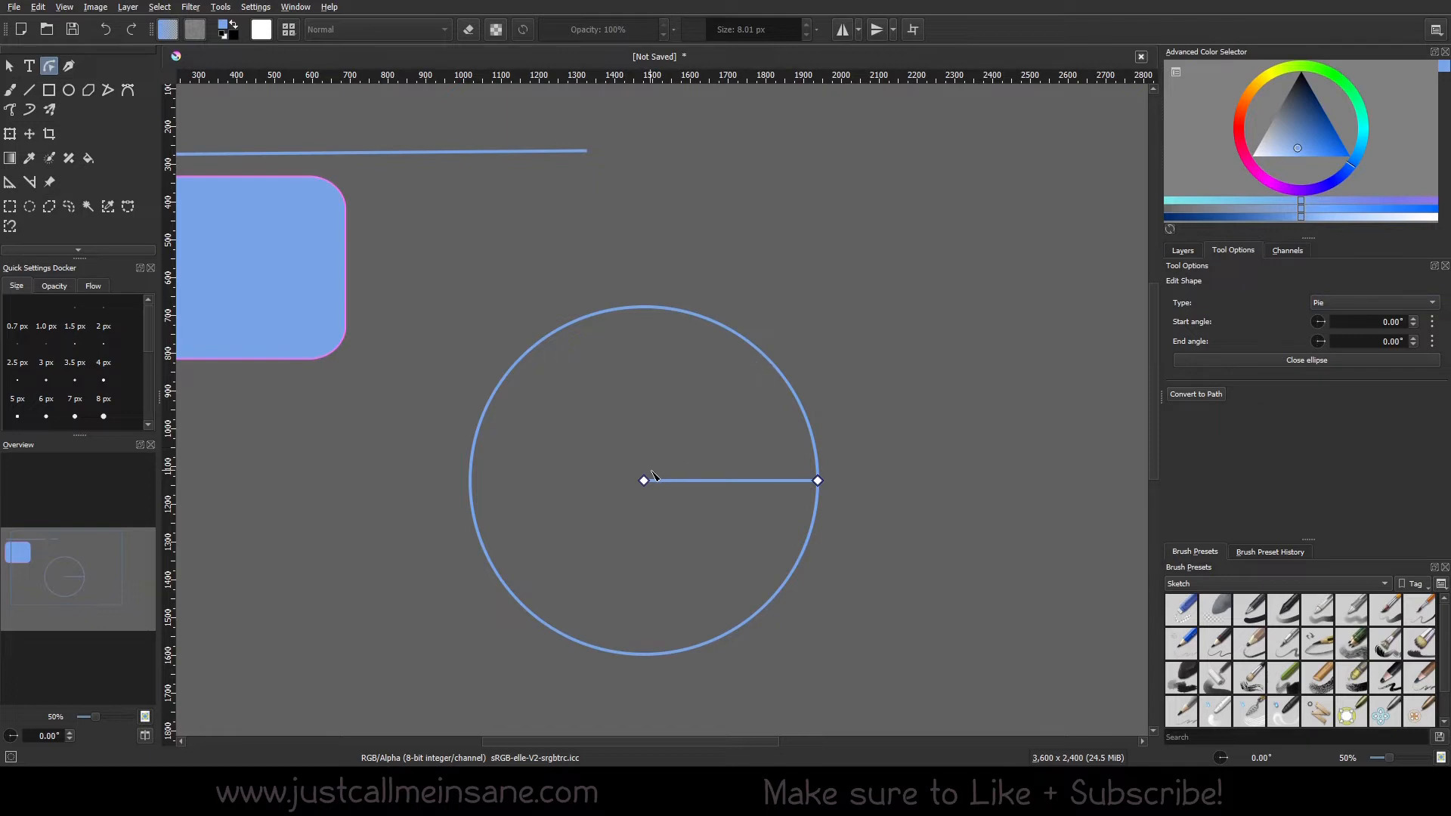
pyautogui.click(1335, 302)
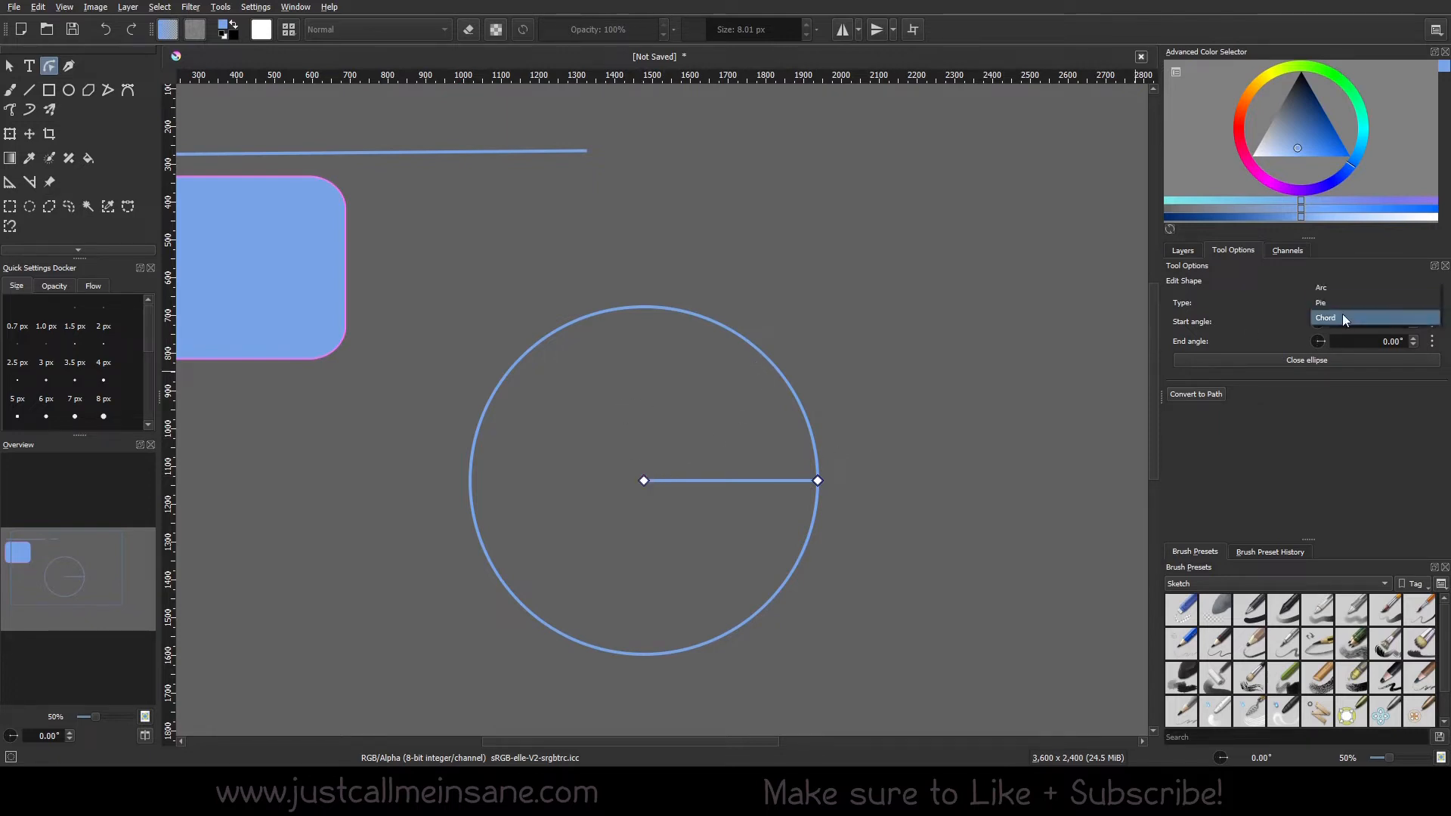
pyautogui.click(1343, 318)
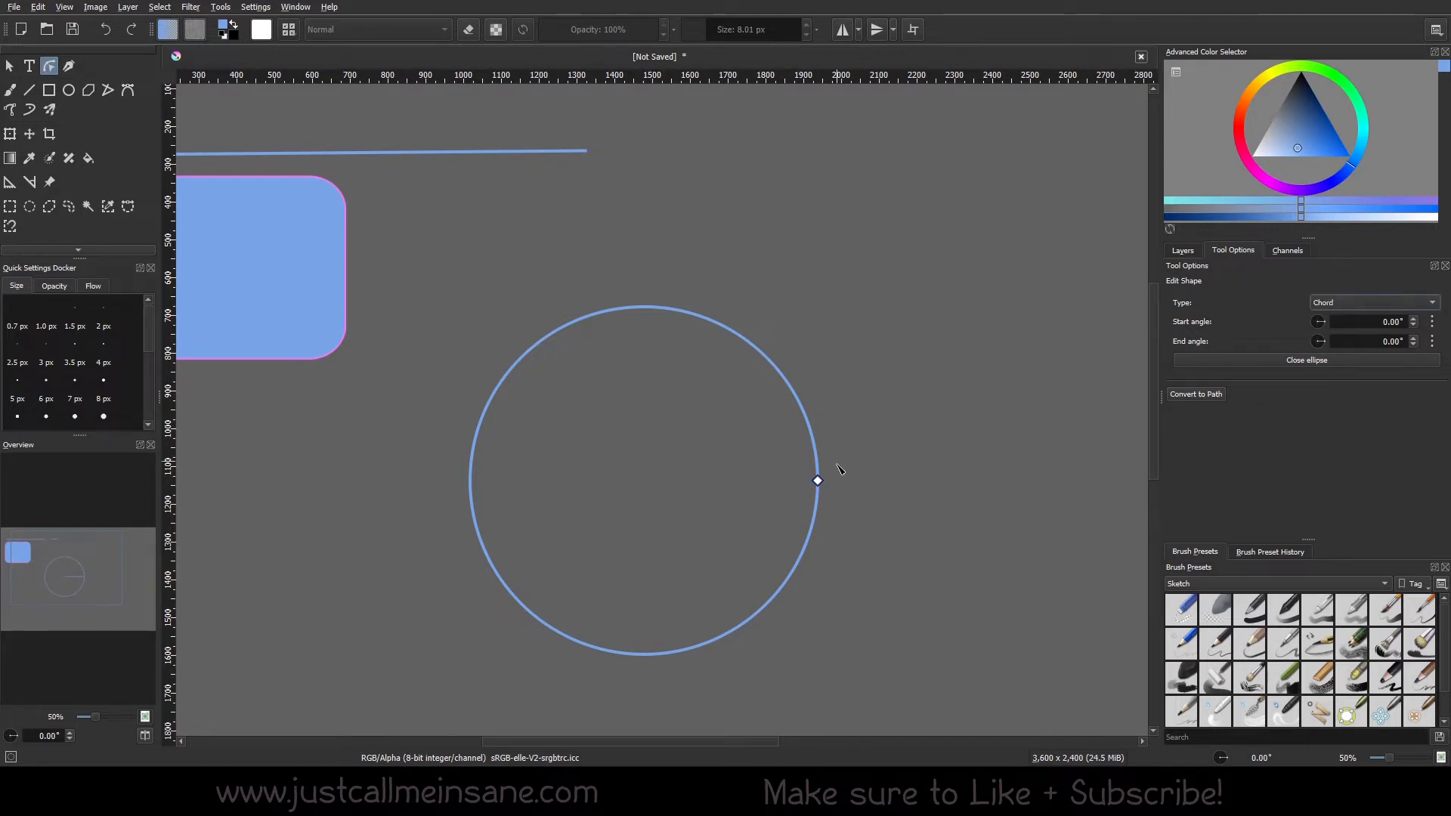
# Try to cut the circle along a chord by moving its angle handle, and undo the changes.
pyautogui.moveTo(817, 479); pyautogui.dragTo(658, 390)
pyautogui.moveTo(554, 466); pyautogui.dragTo(1345, 516)
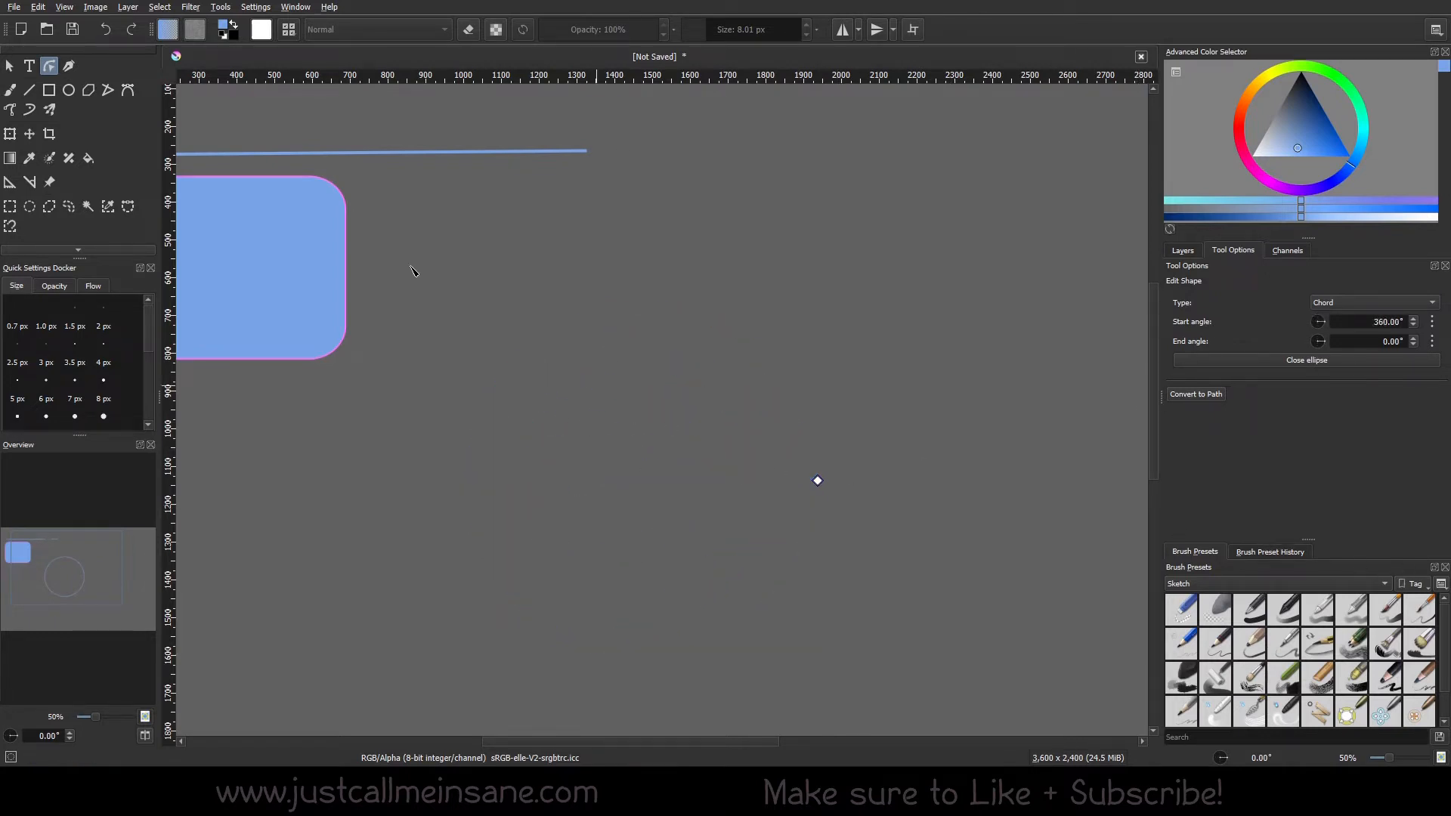
pyautogui.hotkey('ctrl', 'z')
# Draw an unfilled ellipse about 750 × 718 px and select it for shape editing.
pyautogui.click(72, 91)
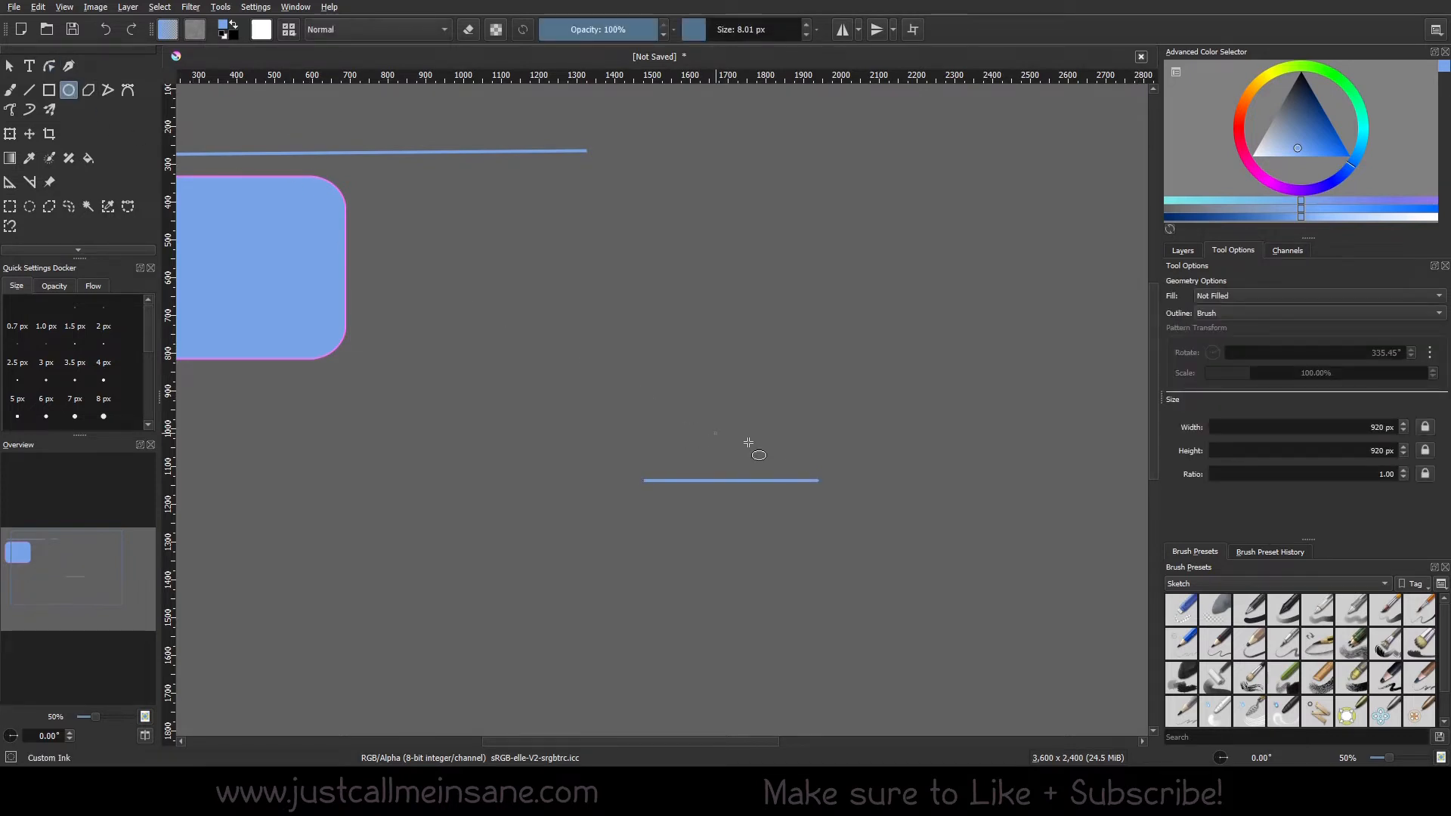
pyautogui.scroll(1, 721, 420)
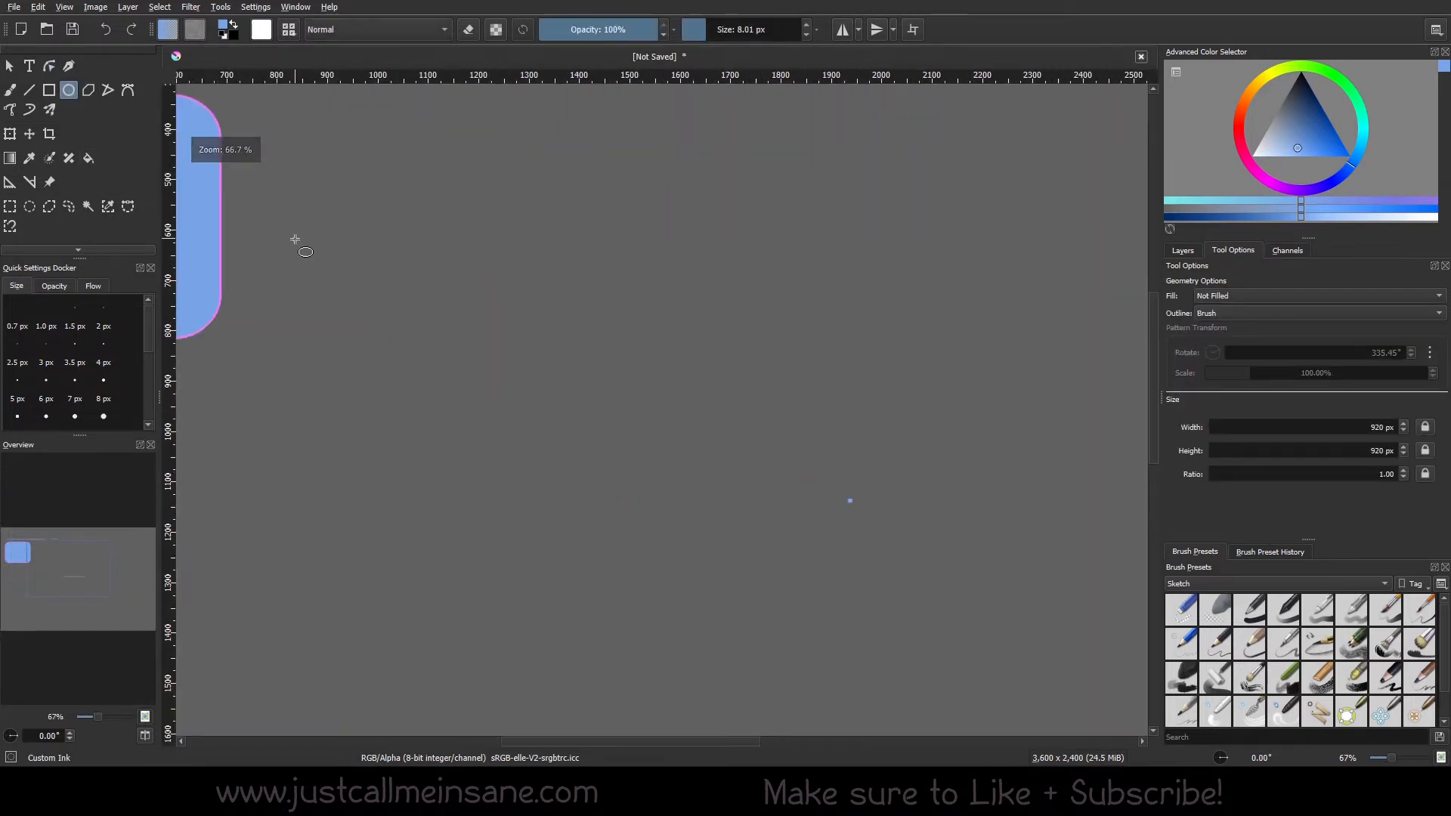
pyautogui.moveTo(497, 281); pyautogui.dragTo(876, 642)
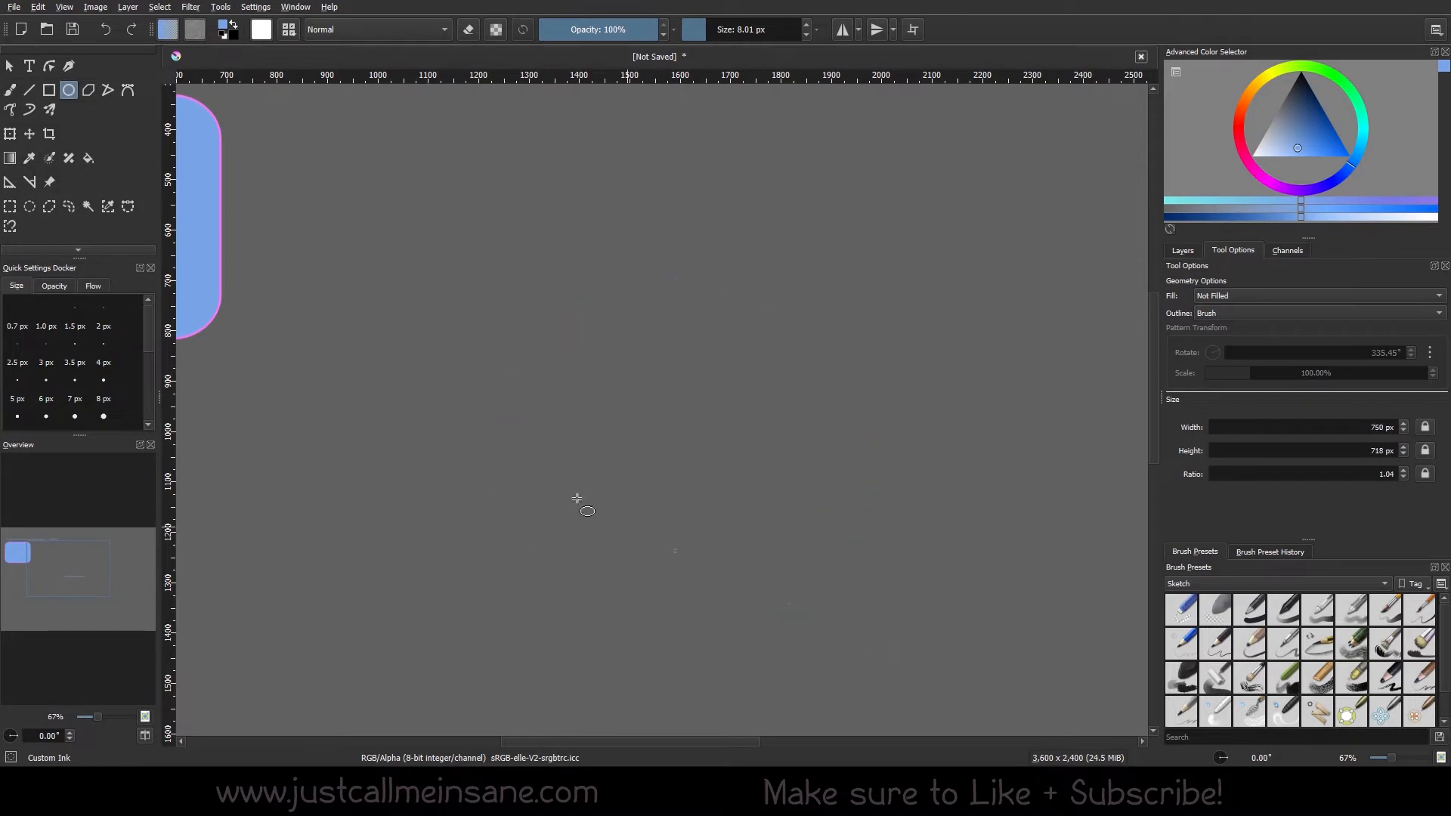
pyautogui.click(49, 66)
pyautogui.click(856, 376)
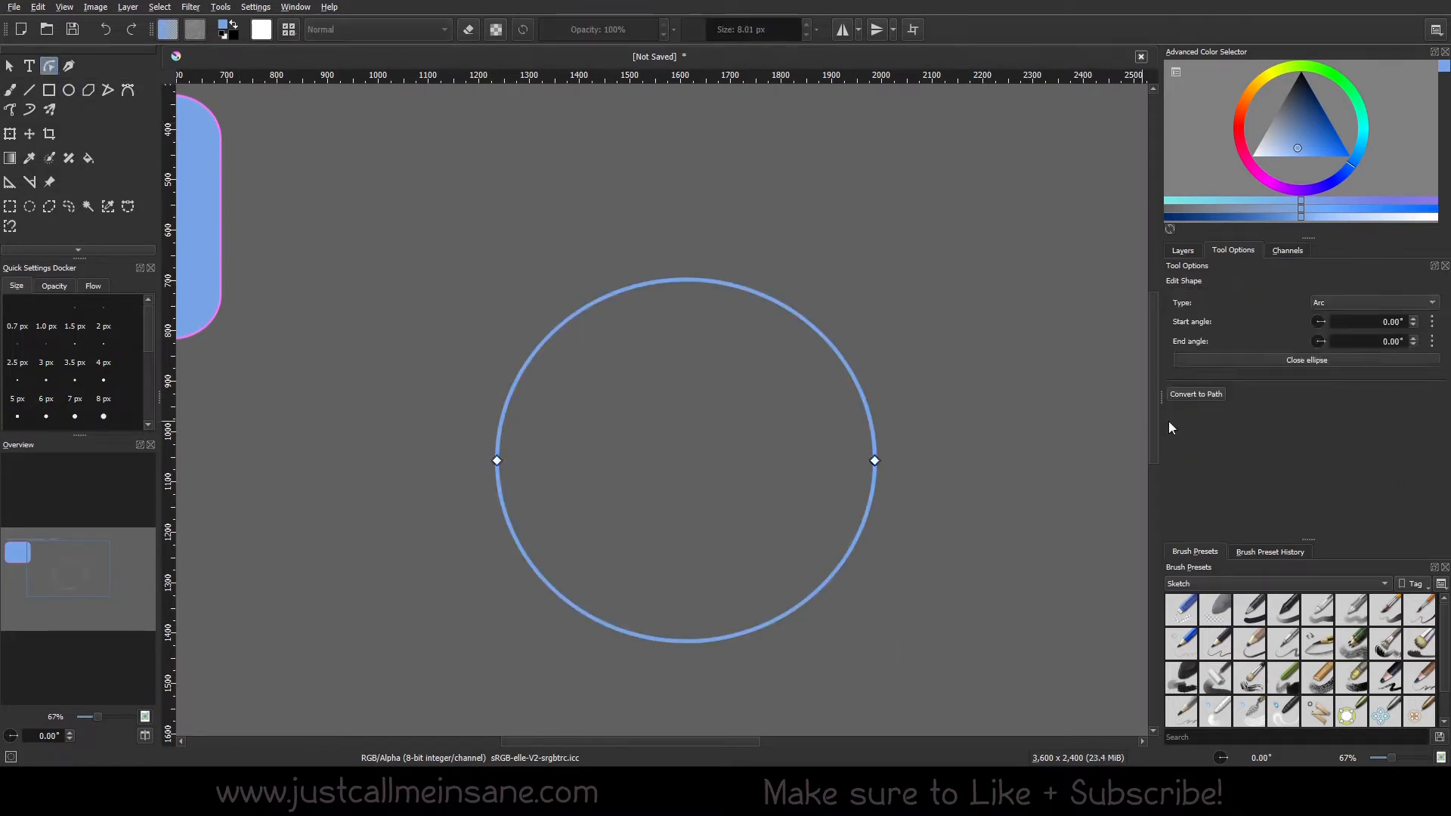
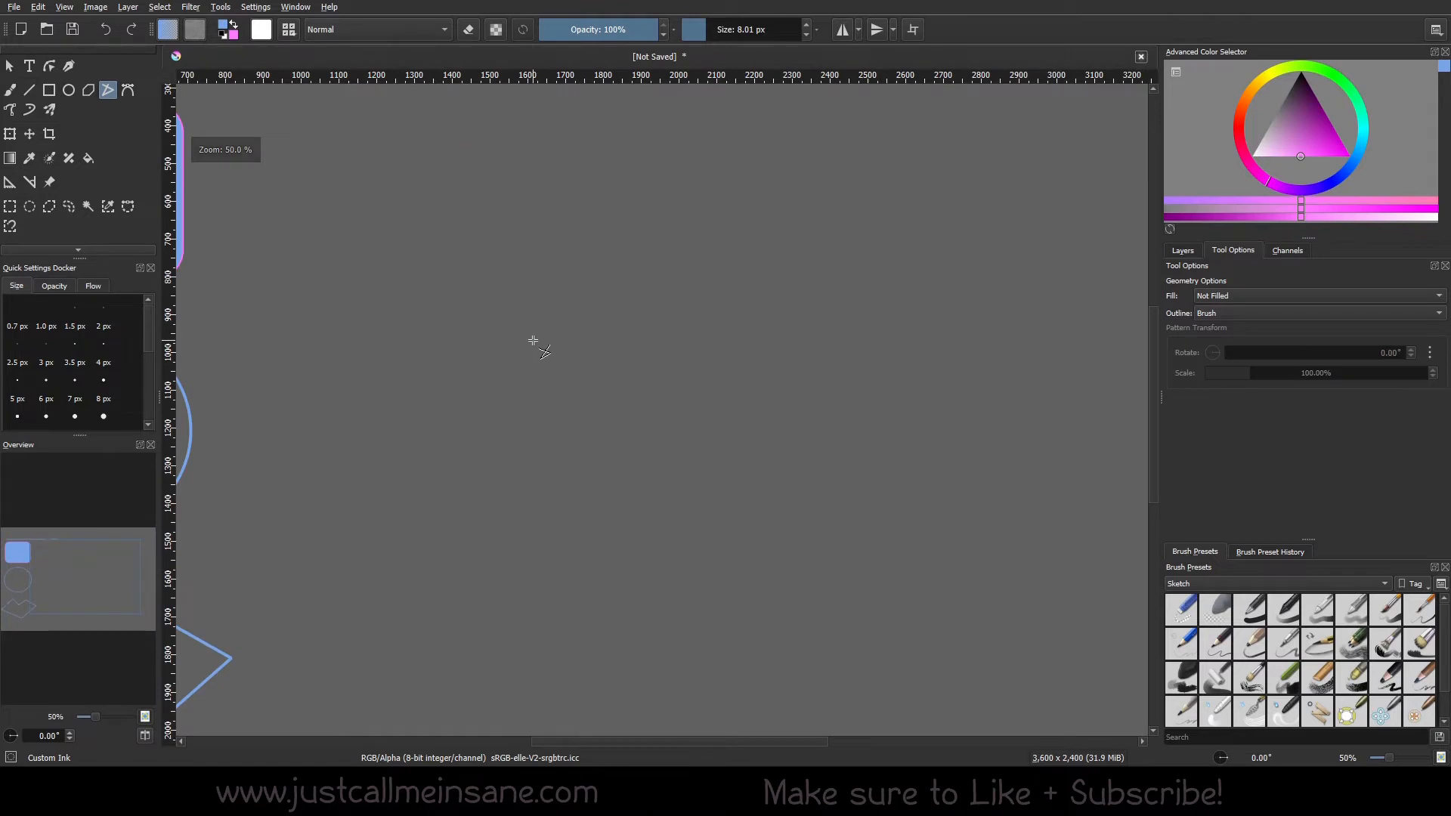
# Draw an open polyline of five straight segments, about 1000 × 860 px overall, in the empty middle area of the canvas.
pyautogui.click(506, 333)
pyautogui.click(446, 429)
pyautogui.click(710, 548)
pyautogui.click(822, 336)
pyautogui.click(659, 316)
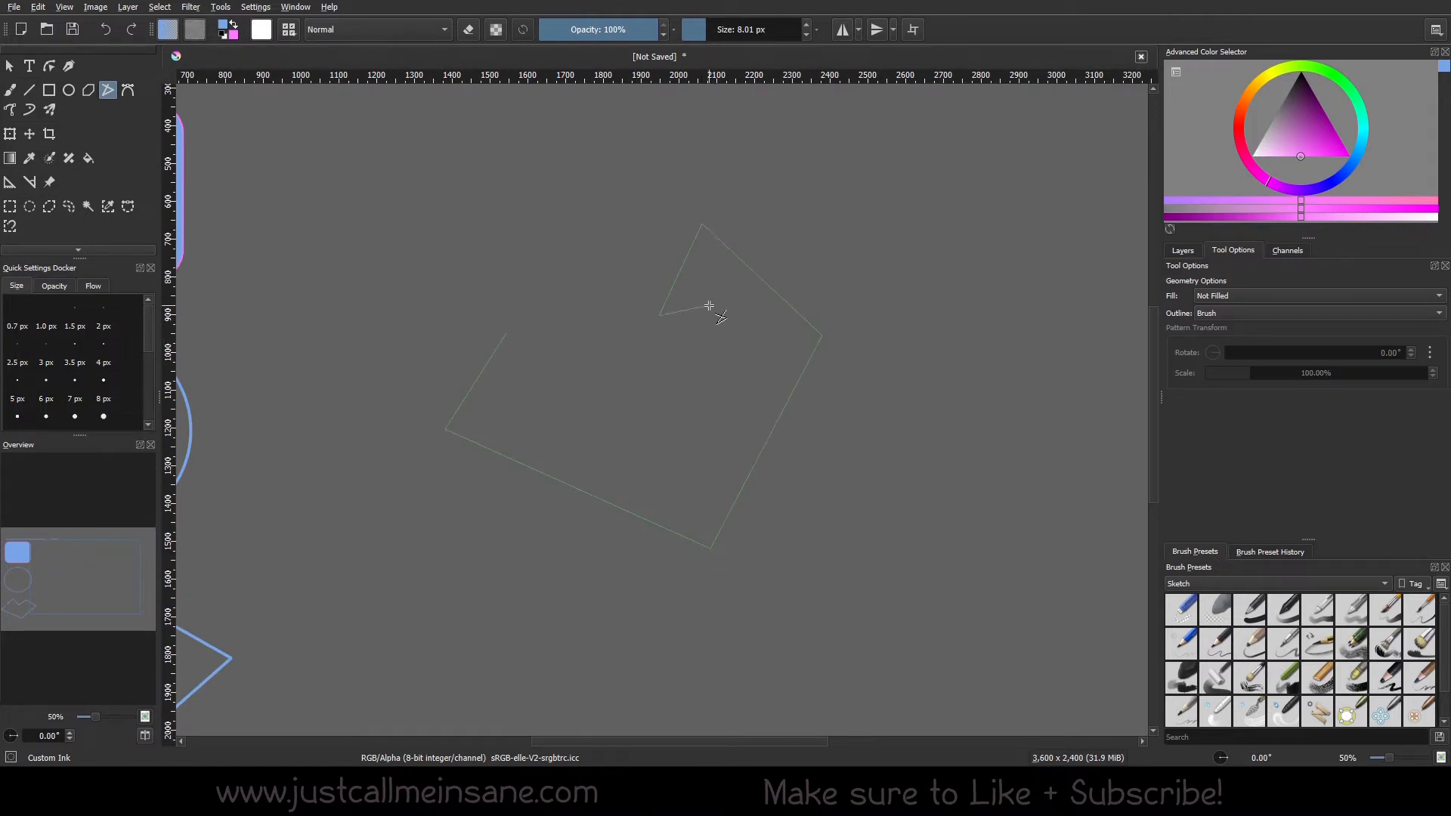
pyautogui.press('Return')
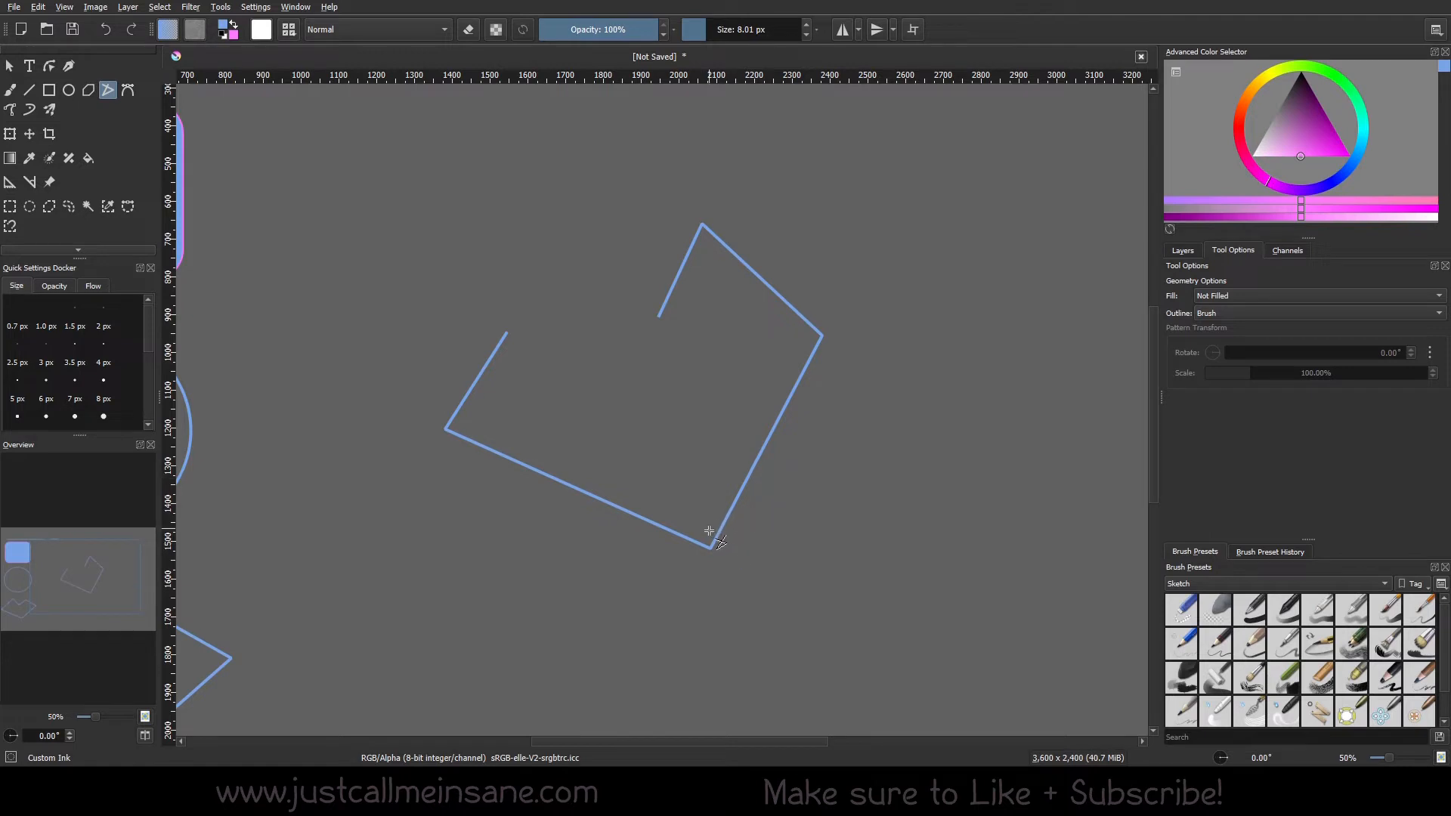
# Select the open polyline and give it a solid light blue fill.
pyautogui.click(9, 65)
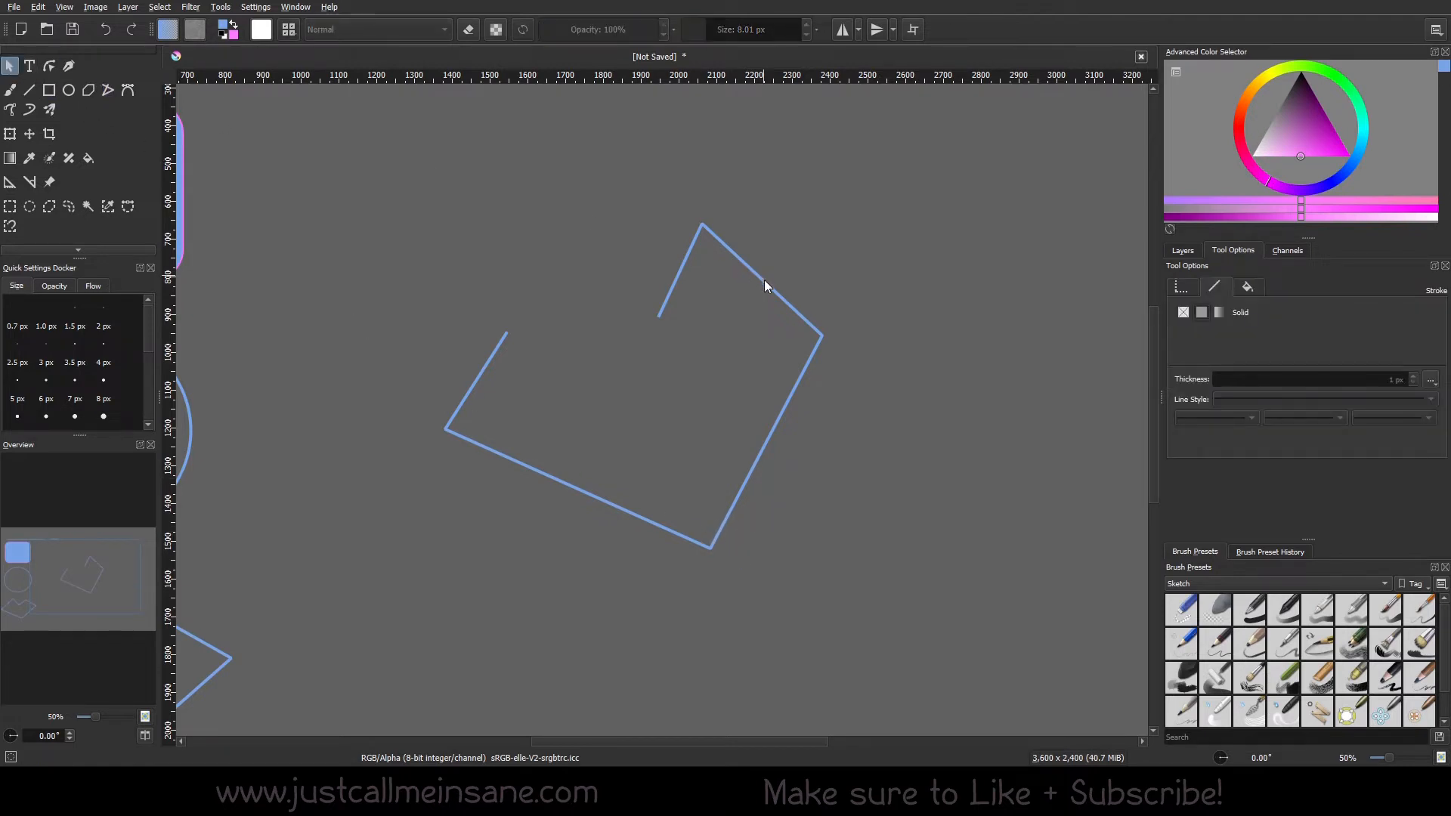
pyautogui.click(777, 293)
pyautogui.click(1227, 337)
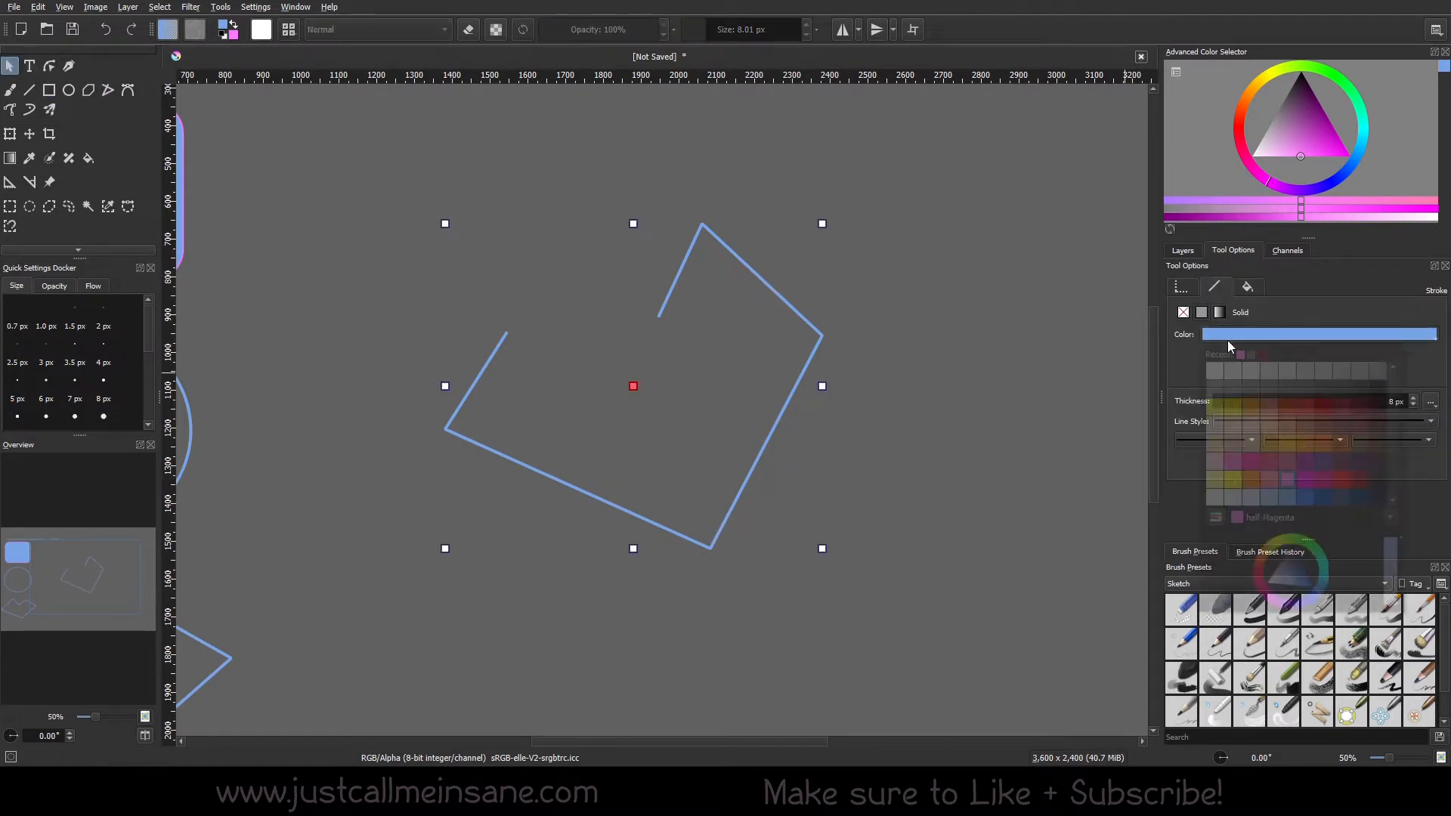
pyautogui.click(1259, 288)
pyautogui.click(1202, 312)
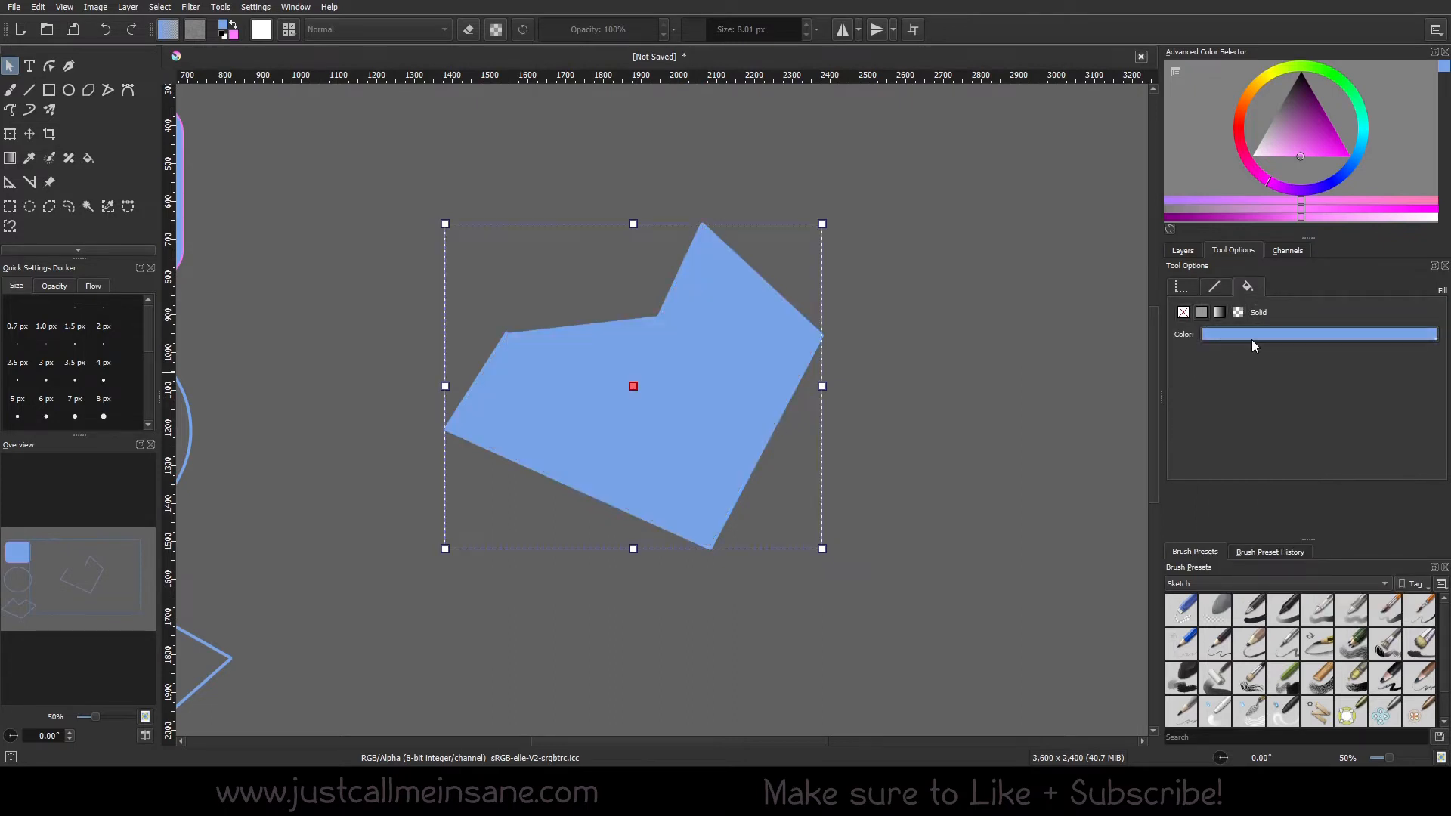
# Examine the filled polyline's open edge up close and set its fill to None.
pyautogui.scroll(5, 520, 345)
pyautogui.scroll(-1, 529, 352)
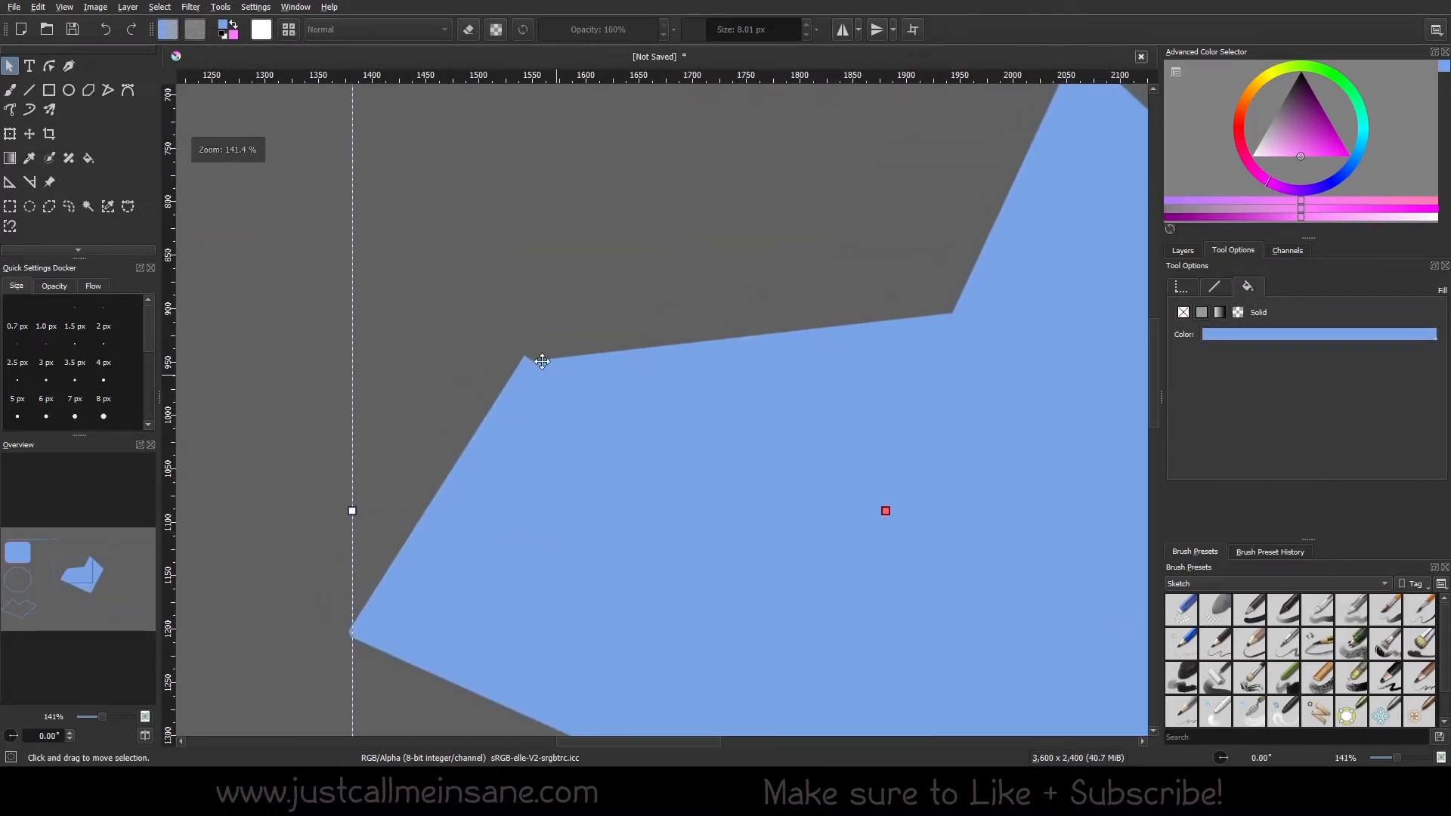
pyautogui.scroll(-1, 653, 385)
pyautogui.moveTo(863, 423); pyautogui.dragTo(803, 402)
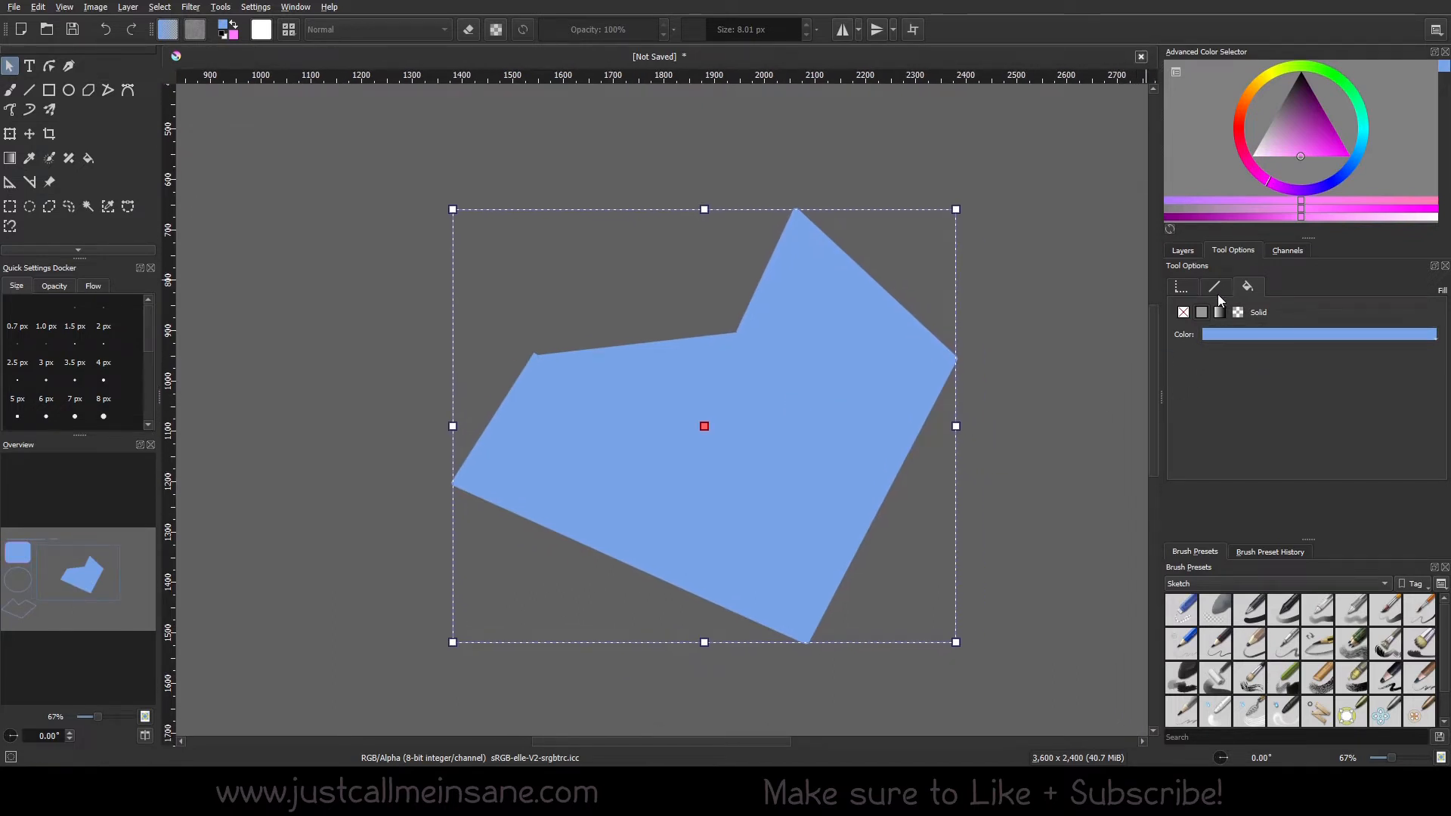
pyautogui.click(1183, 312)
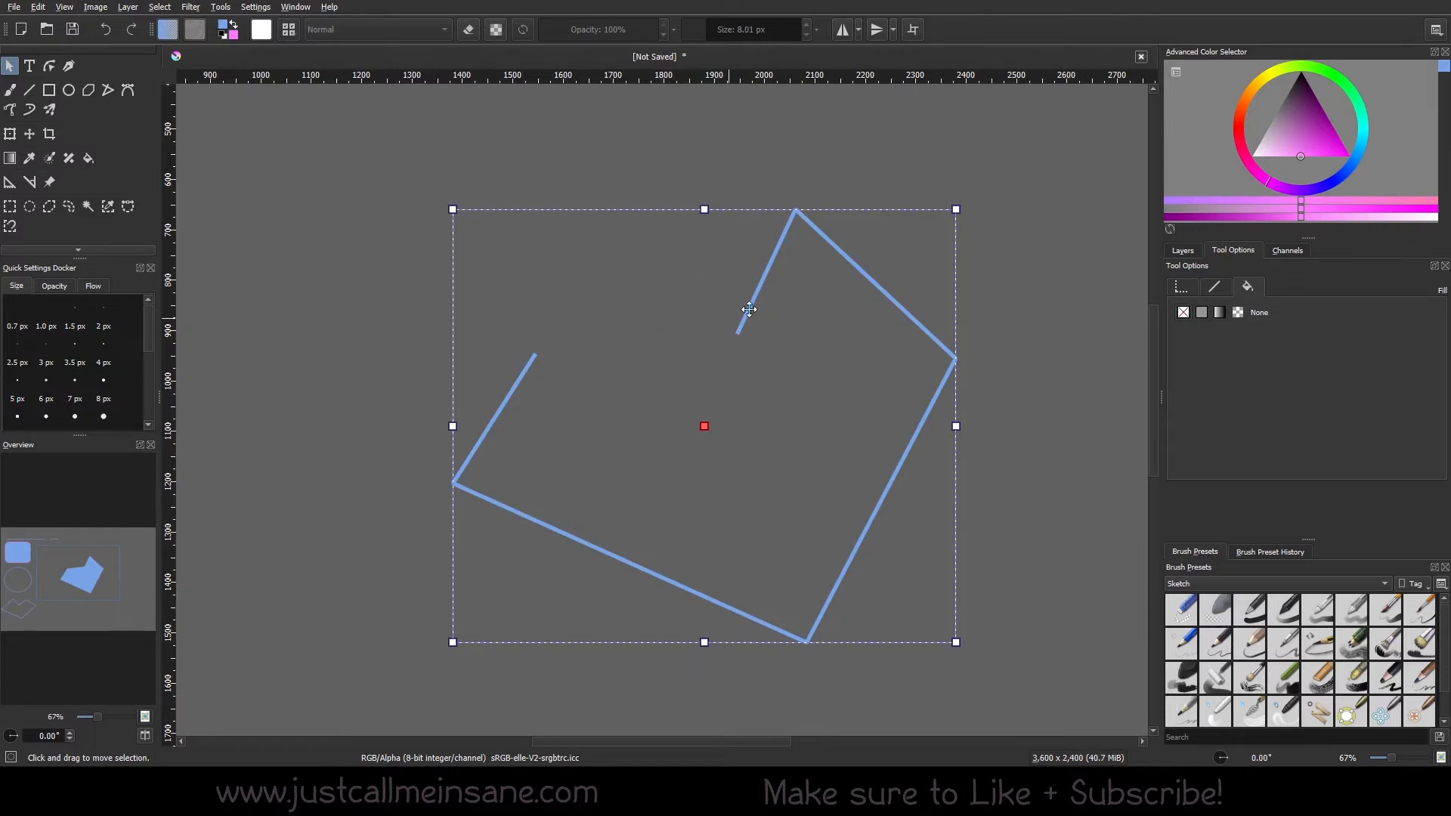
# Shrink the open polyline to about 520 × 550 px, place it beside the rounded blue shape under the straight line, and deselect it.
pyautogui.scroll(-2, 635, 376)
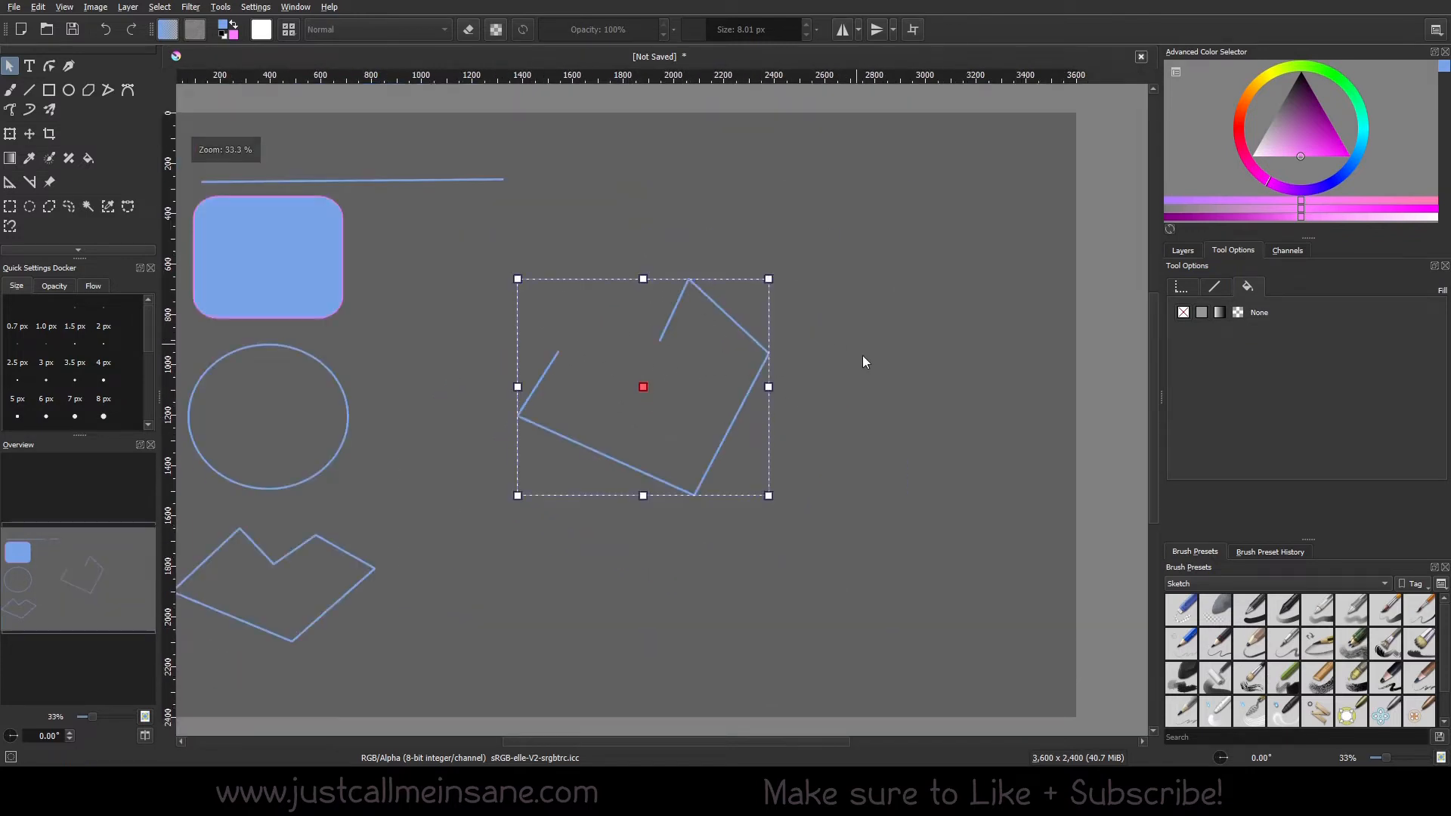
pyautogui.moveTo(768, 496); pyautogui.dragTo(650, 421)
pyautogui.moveTo(629, 367); pyautogui.dragTo(481, 287)
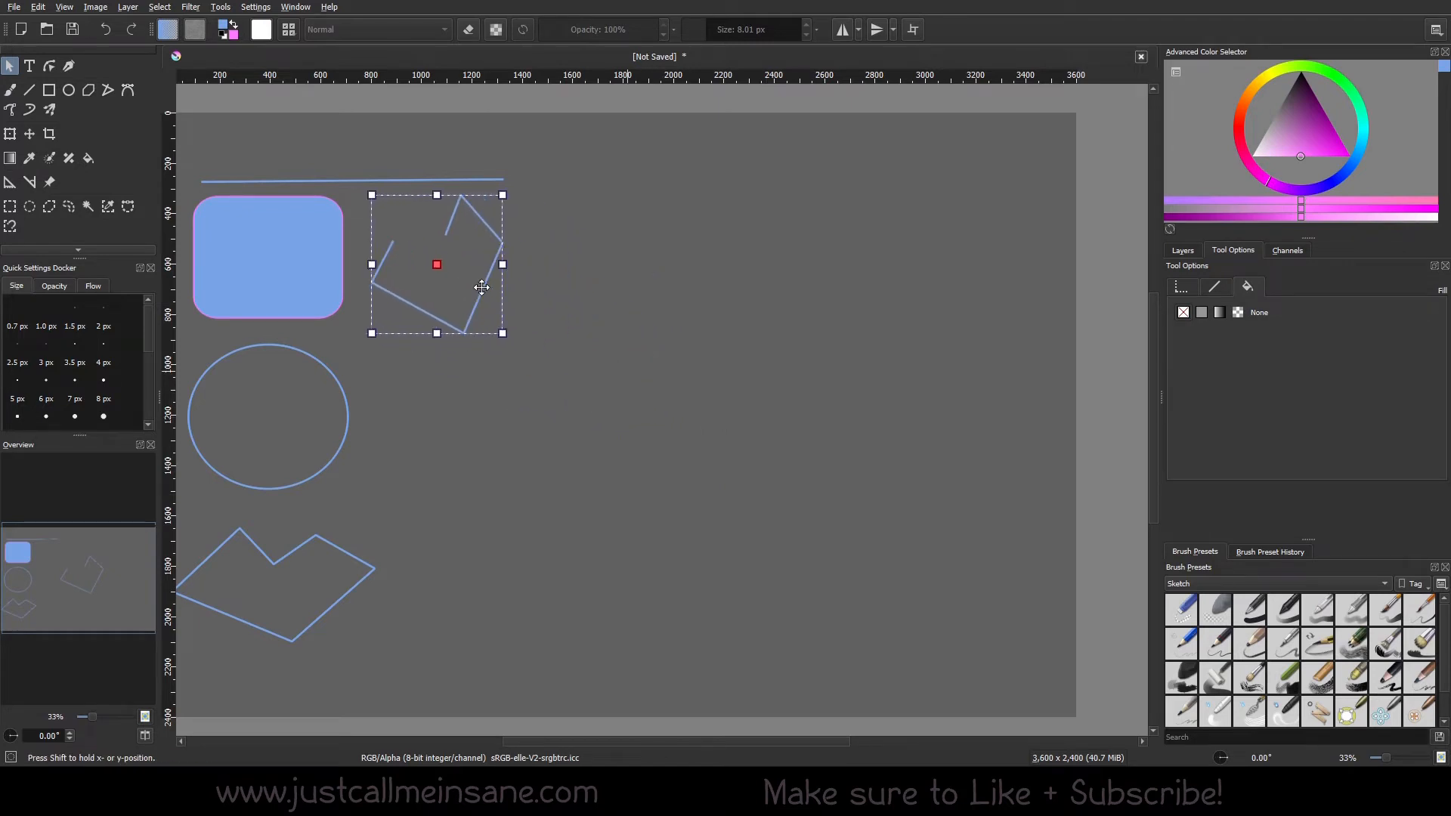
pyautogui.click(755, 387)
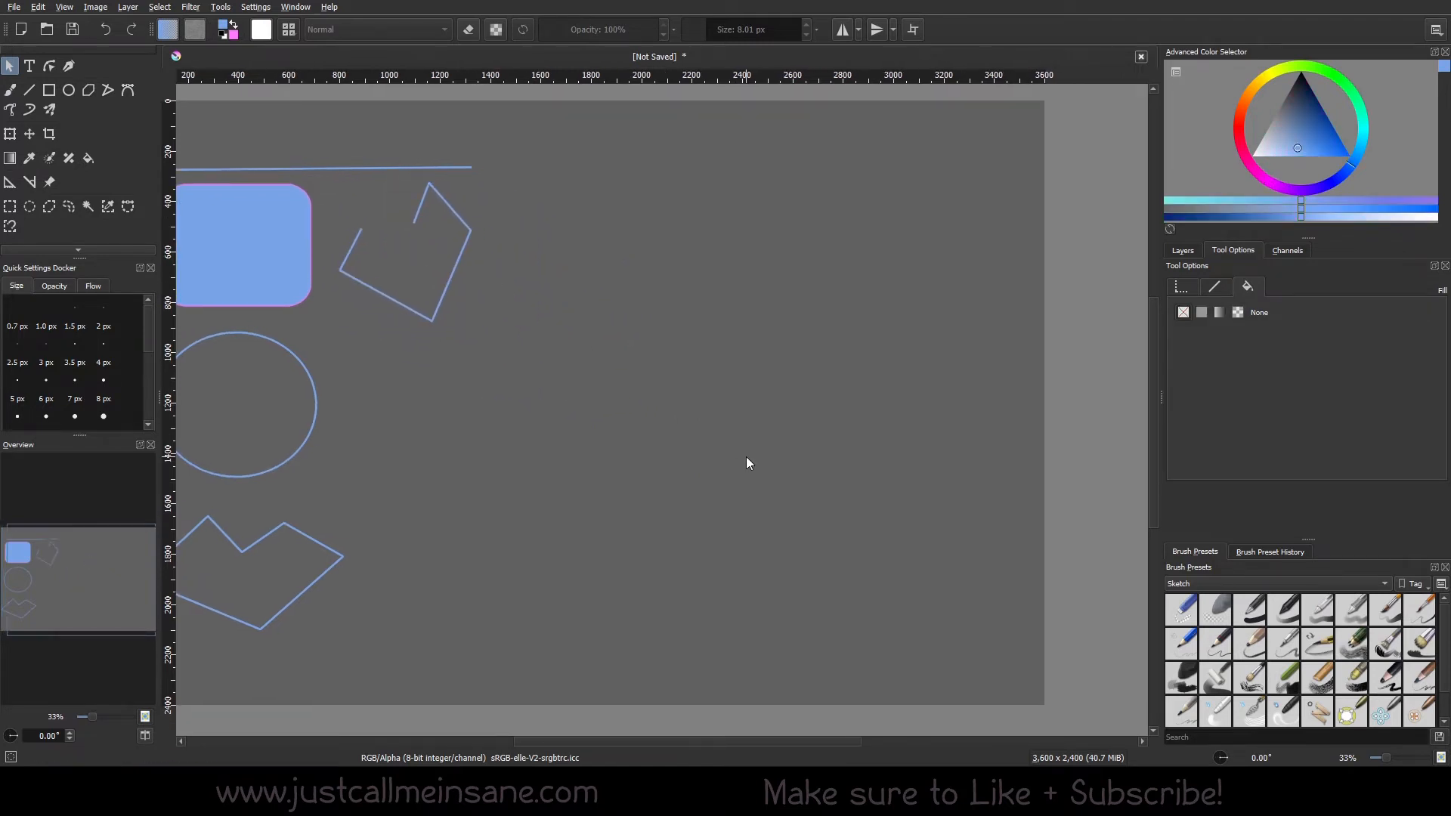
# Draw an open, looping Bézier curve about 1240 × 800 px overall in the empty area beside the open polyline.
pyautogui.scroll(1, 746, 462)
pyautogui.press('b')
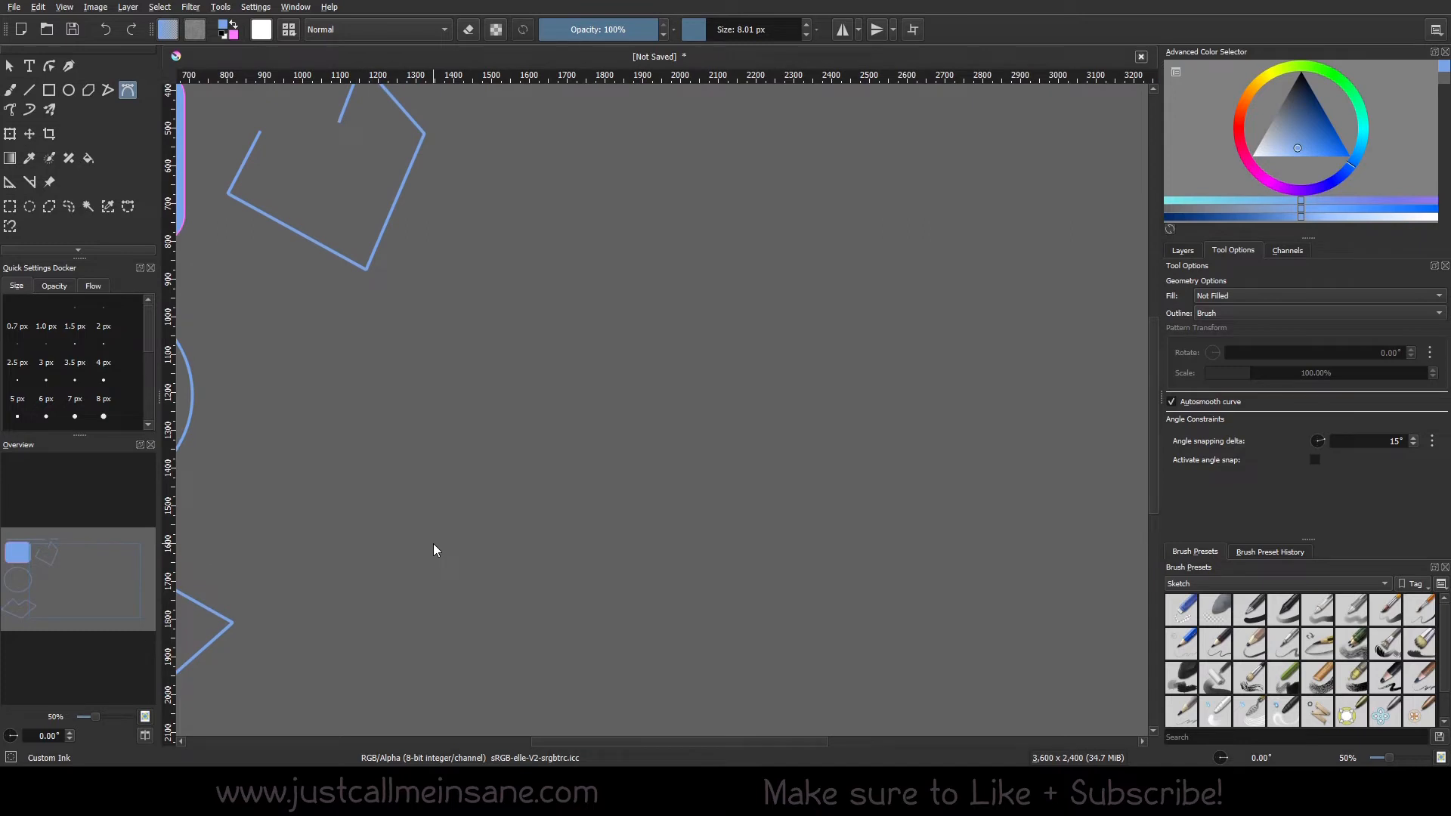
pyautogui.click(434, 542)
pyautogui.moveTo(680, 366); pyautogui.dragTo(790, 371)
pyautogui.click(621, 237)
pyautogui.moveTo(447, 397); pyautogui.dragTo(448, 428)
pyautogui.moveTo(547, 446); pyautogui.dragTo(632, 404)
pyautogui.moveTo(506, 374)
pyautogui.mouseDown()
pyautogui.moveTo(469, 391)
pyautogui.moveTo(526, 381)
pyautogui.mouseUp()
pyautogui.press('Return')
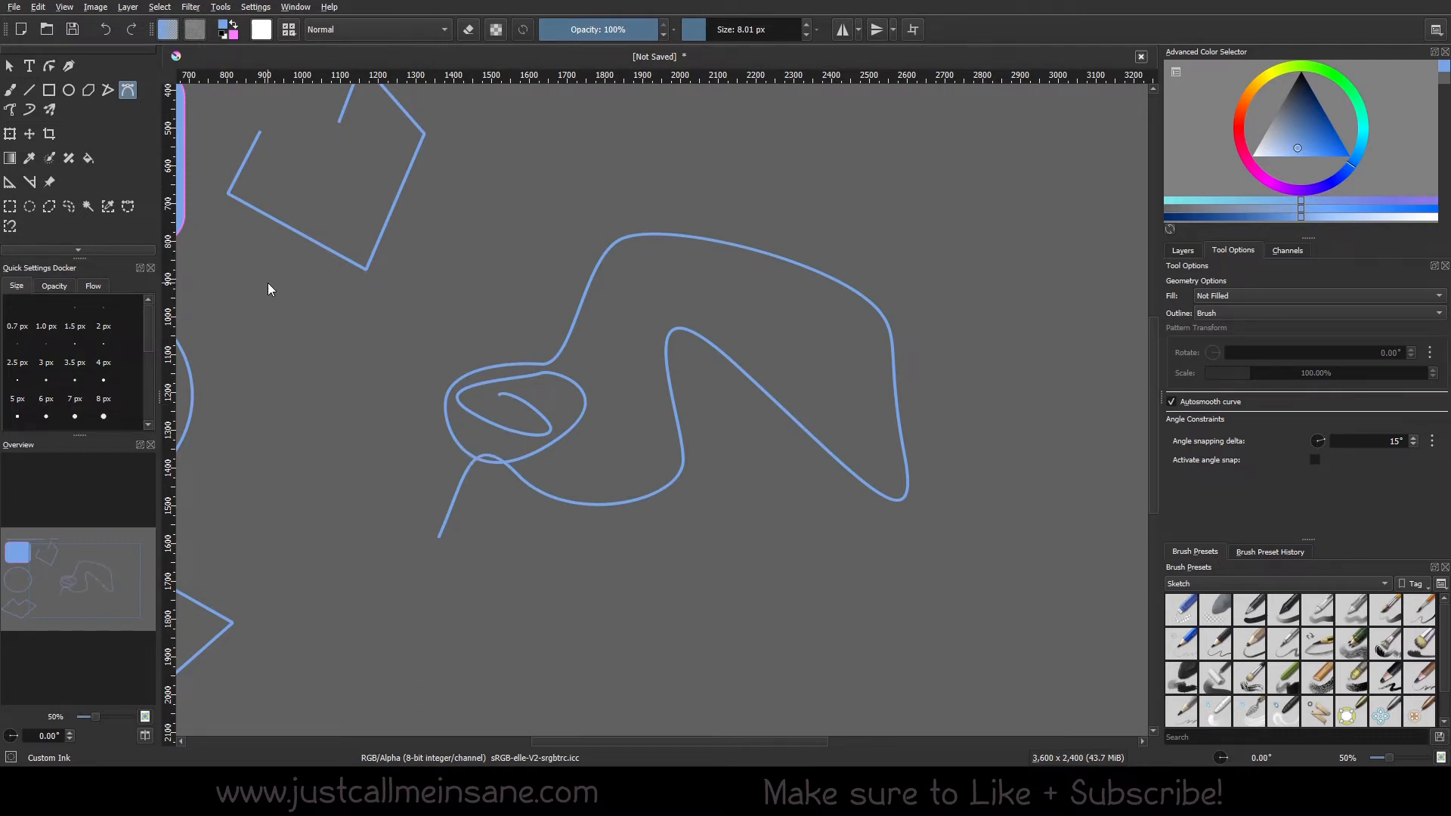
# Draw a closed, smooth Bézier blob about 450 × 310 px below the looping curve.
pyautogui.moveTo(614, 437); pyautogui.dragTo(585, 392)
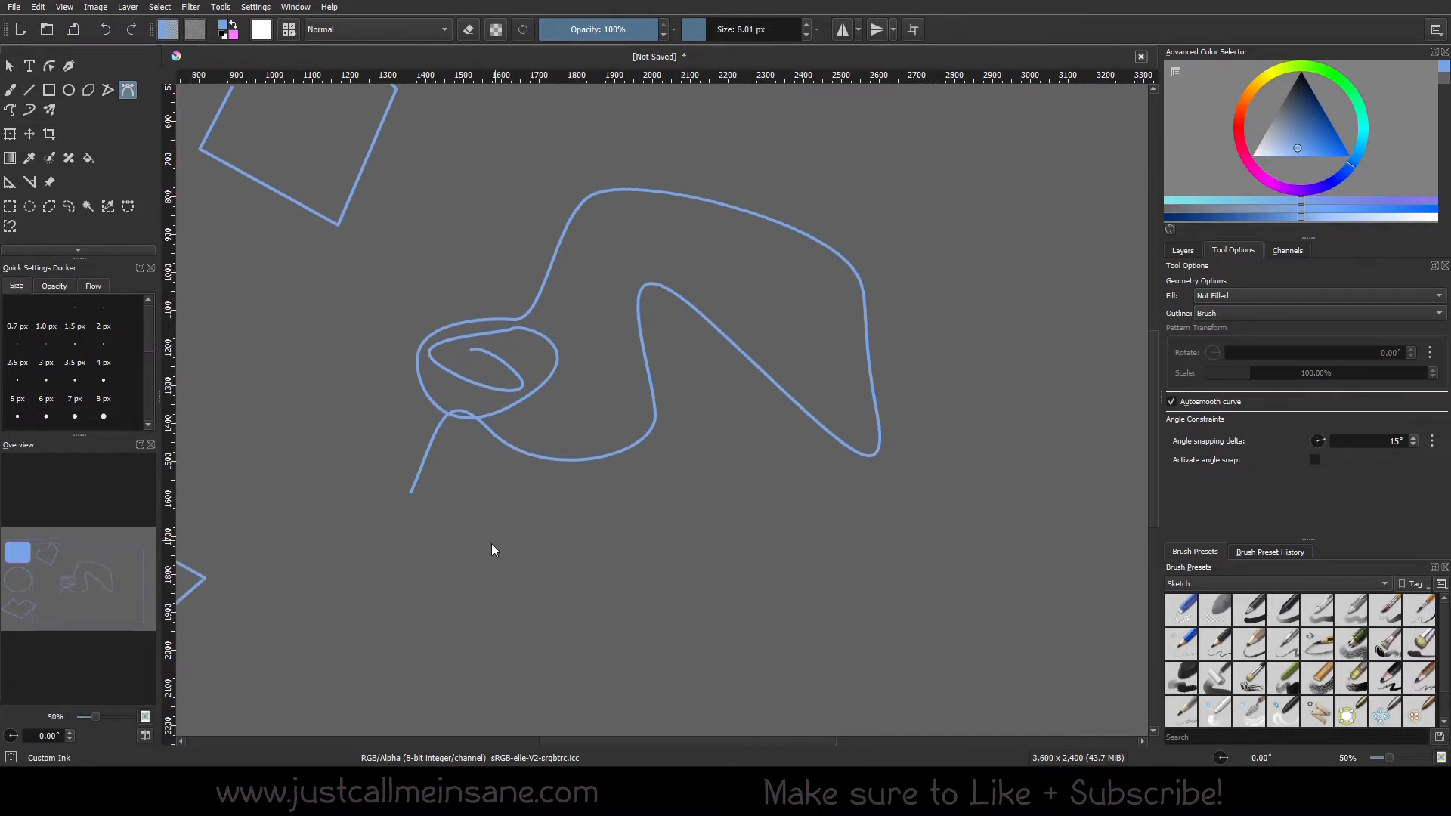
pyautogui.moveTo(640, 546); pyautogui.dragTo(642, 547)
pyautogui.click(481, 566)
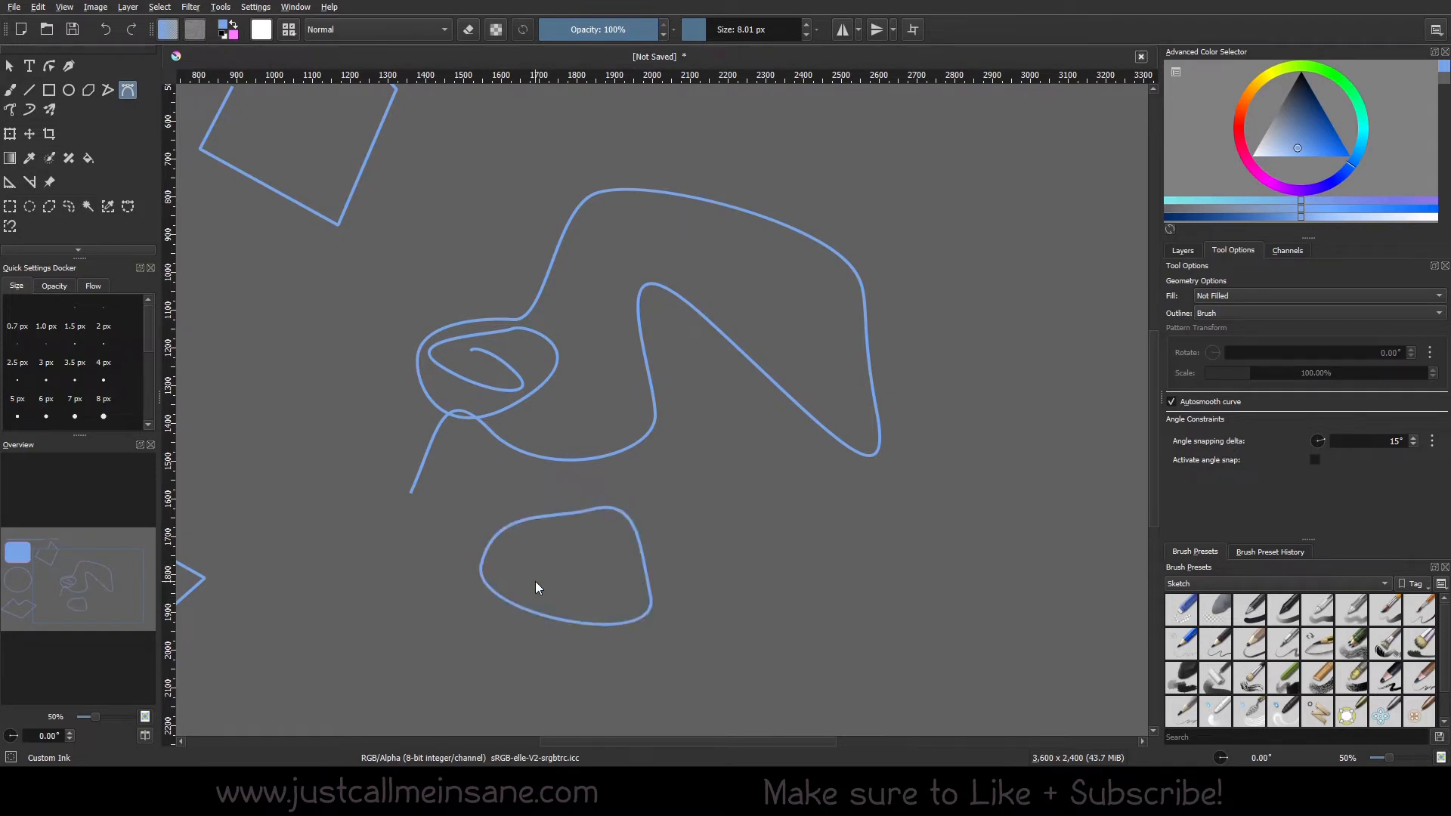
# Delete the open looping Bézier curve above the closed blob.
pyautogui.click(9, 66)
pyautogui.click(639, 334)
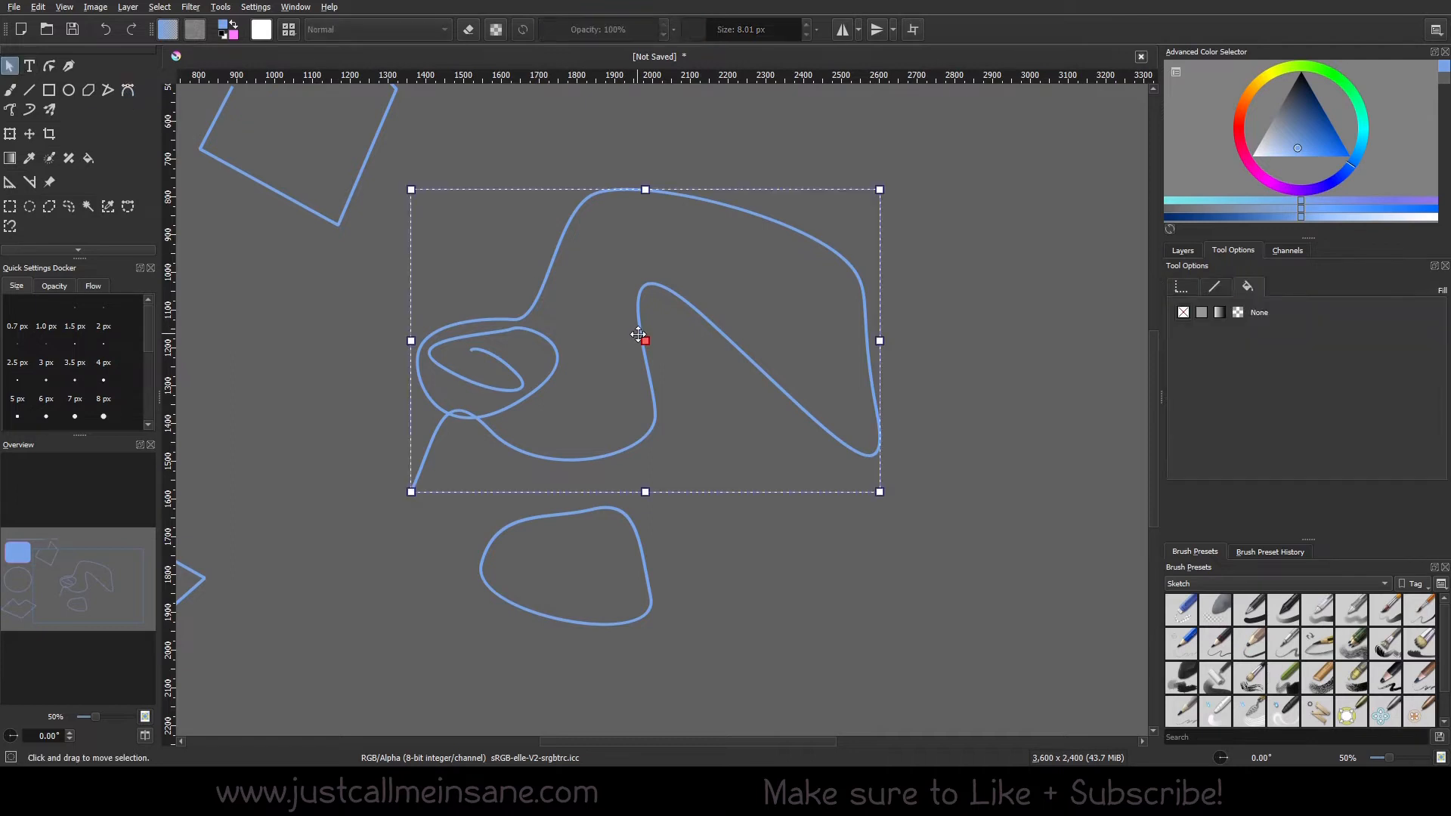
pyautogui.press('Delete')
# Move the closed Bézier blob beside the circle, under the open polyline, and deselect it.
pyautogui.click(618, 519)
pyautogui.moveTo(618, 519); pyautogui.dragTo(303, 274)
pyautogui.press('-')
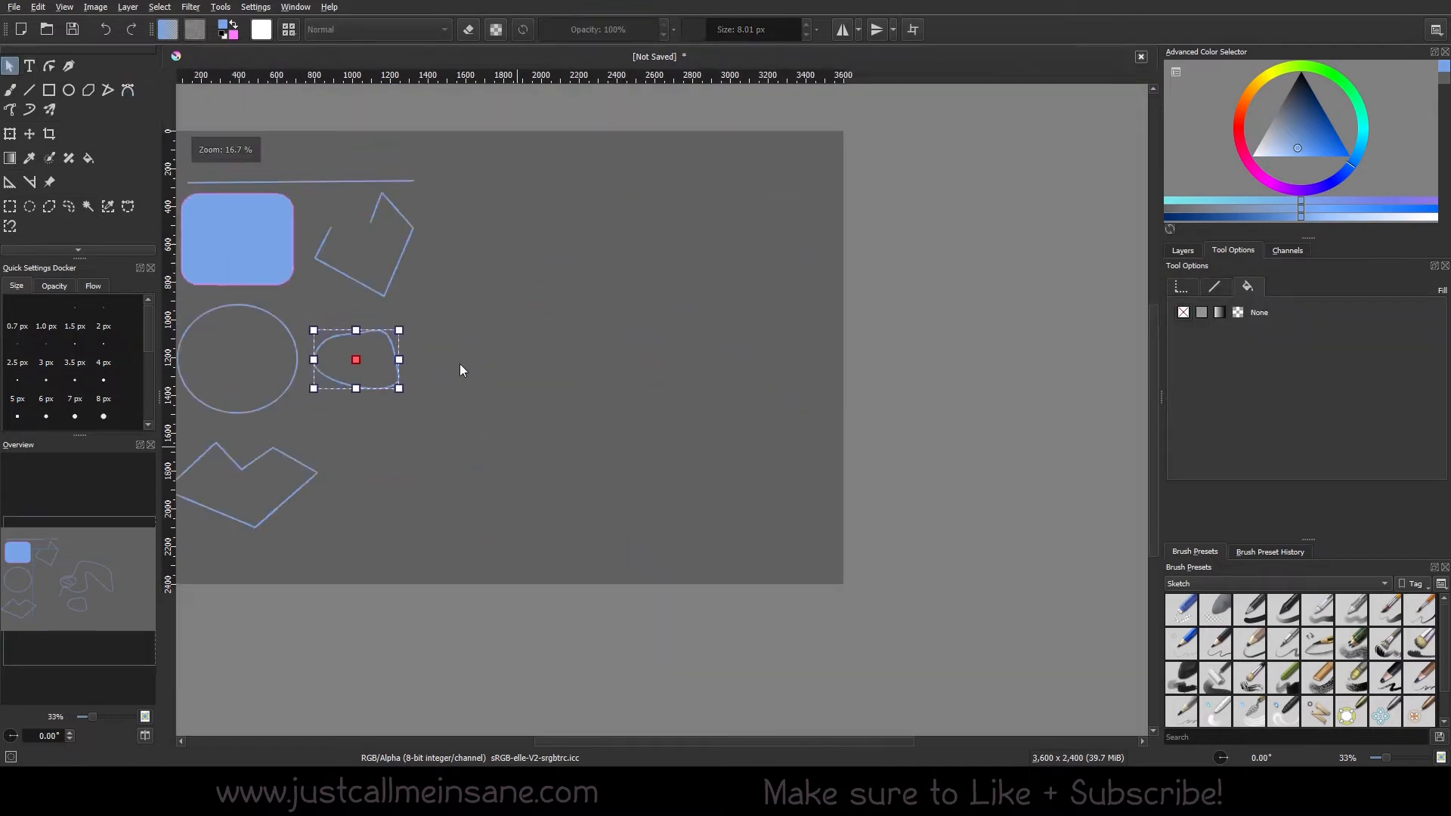
pyautogui.press('-')
pyautogui.click(559, 384)
pyautogui.press('+')
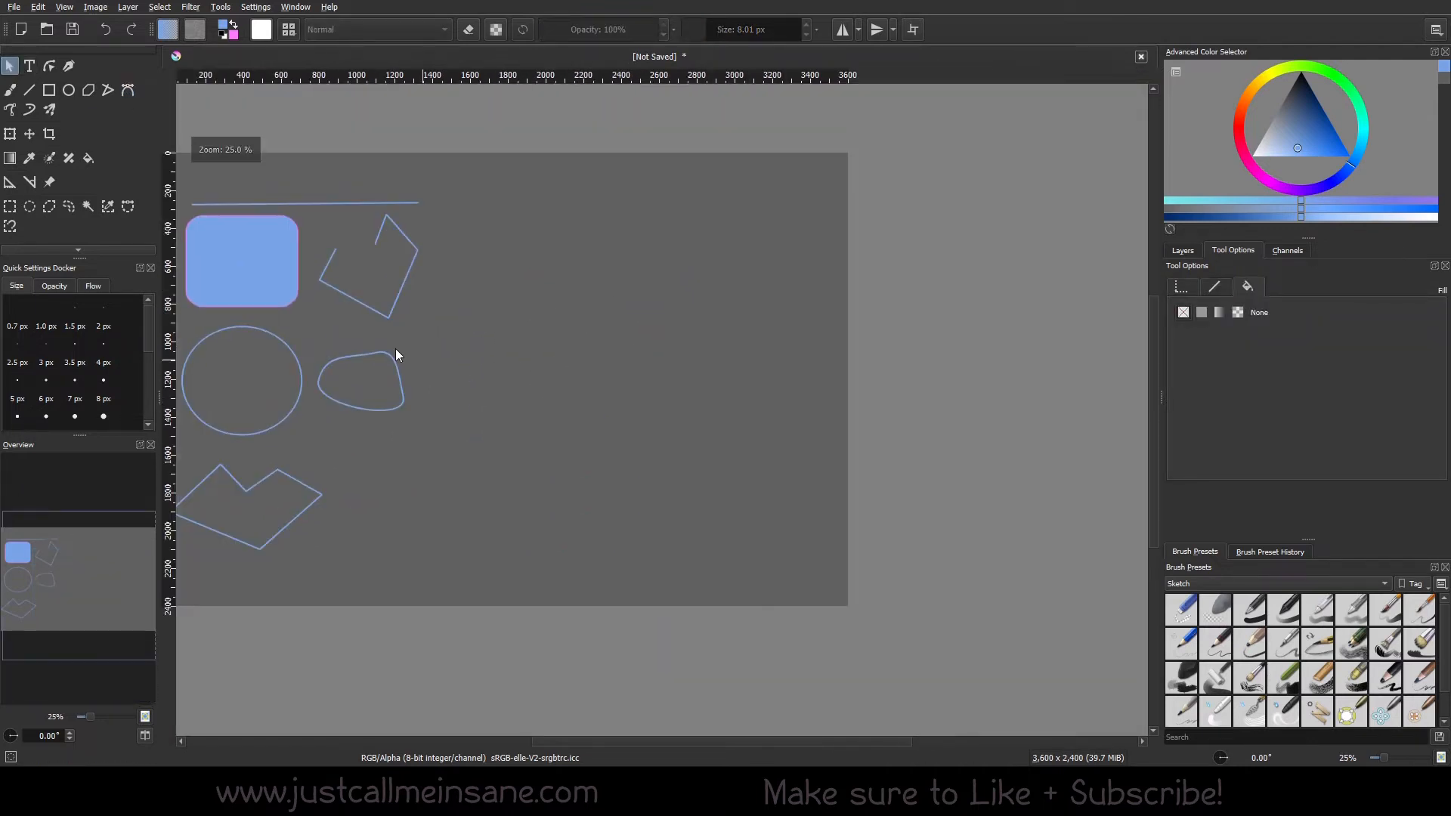
# Draw a wavy calligraphy stroke with the Mouse profile, about 1880 × 1090 px overall, rising across the middle of the canvas.
pyautogui.click(67, 68)
pyautogui.press('+')
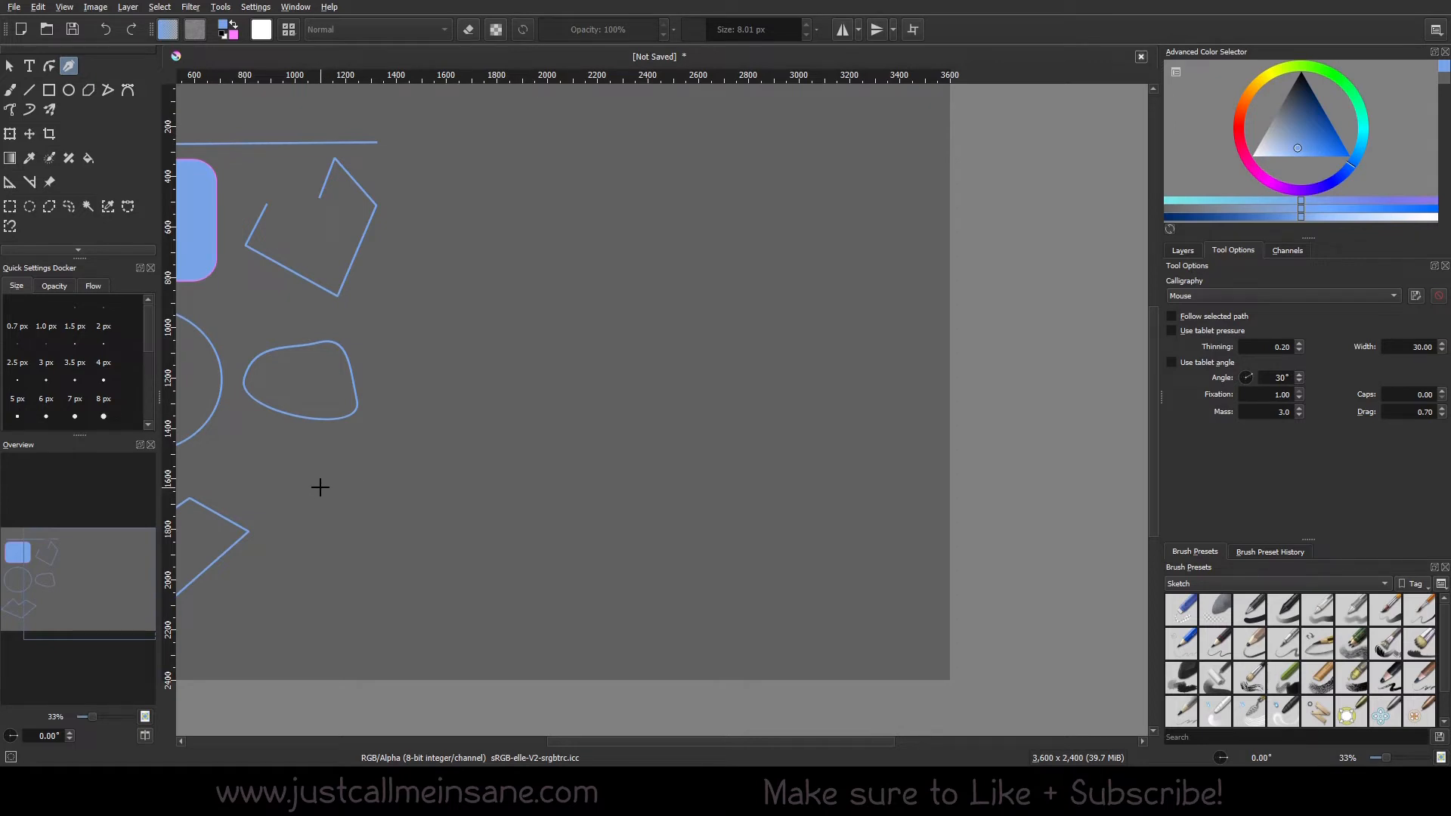
pyautogui.click(1285, 297)
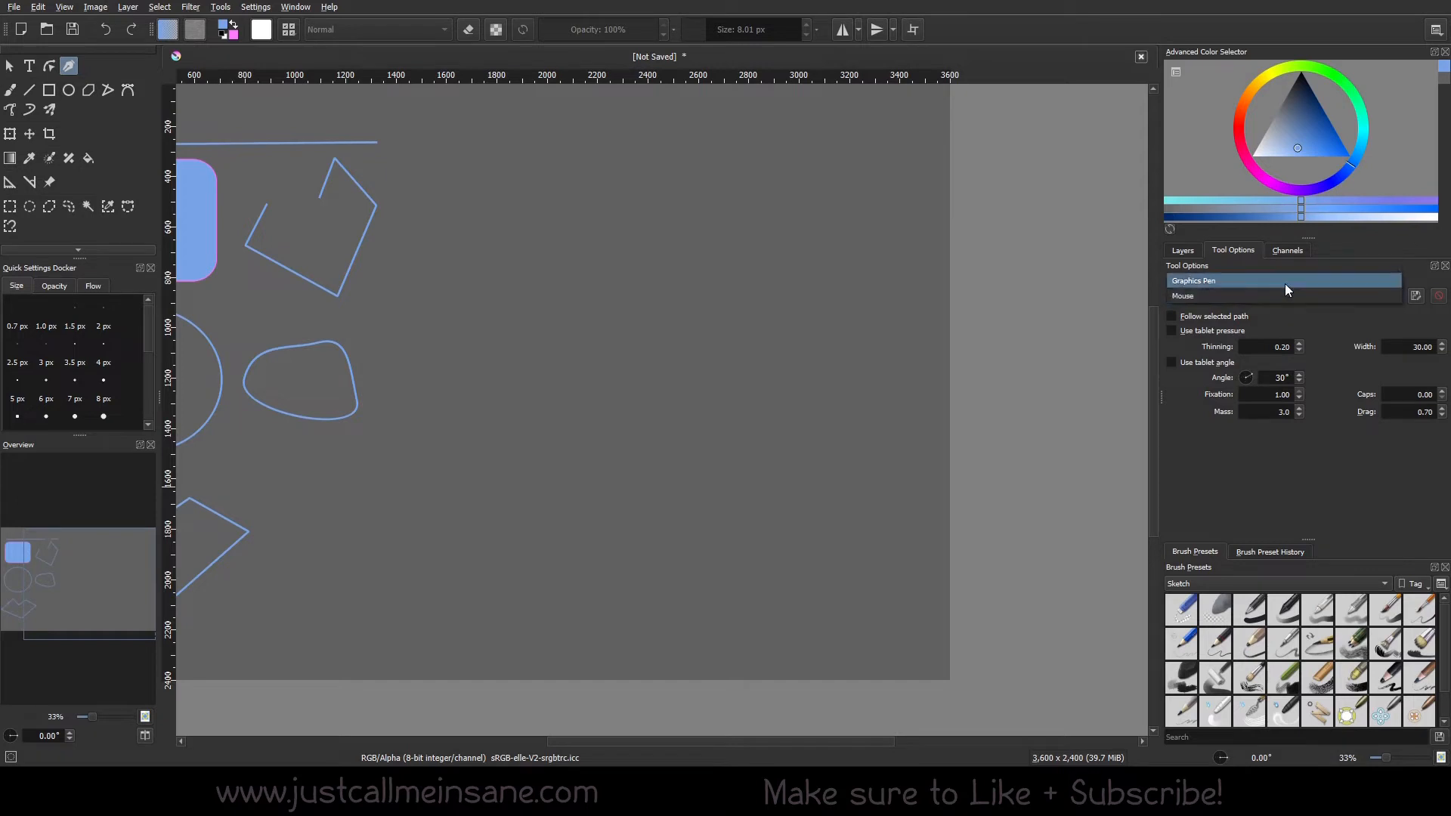
pyautogui.click(1284, 283)
pyautogui.click(1281, 296)
pyautogui.click(1277, 314)
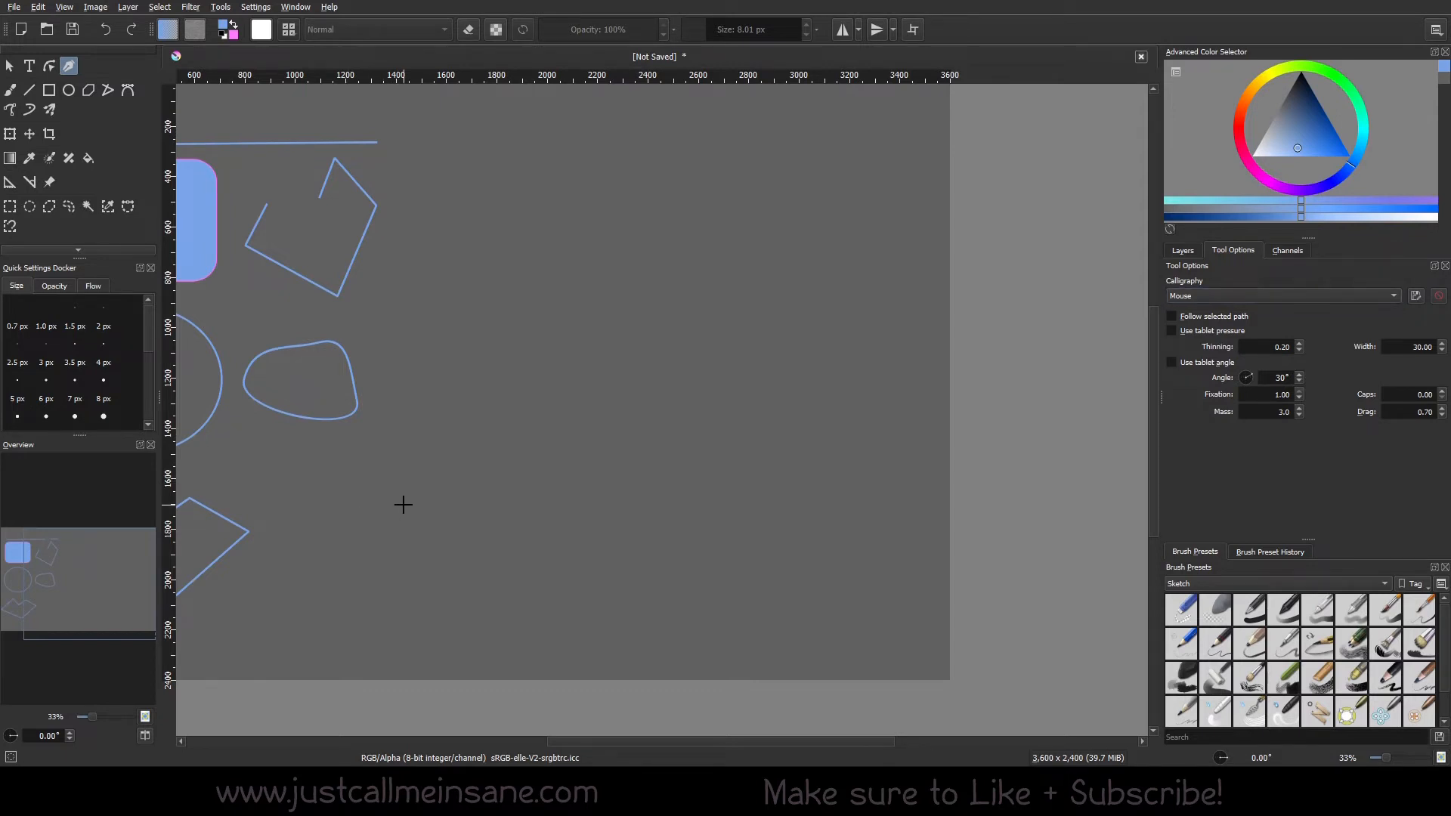
pyautogui.moveTo(349, 475)
pyautogui.mouseDown()
pyautogui.moveTo(415, 548)
pyautogui.moveTo(461, 377)
pyautogui.moveTo(495, 467)
pyautogui.moveTo(600, 442)
pyautogui.moveTo(687, 325)
pyautogui.moveTo(731, 416)
pyautogui.moveTo(758, 287)
pyautogui.moveTo(855, 273)
pyautogui.mouseUp()
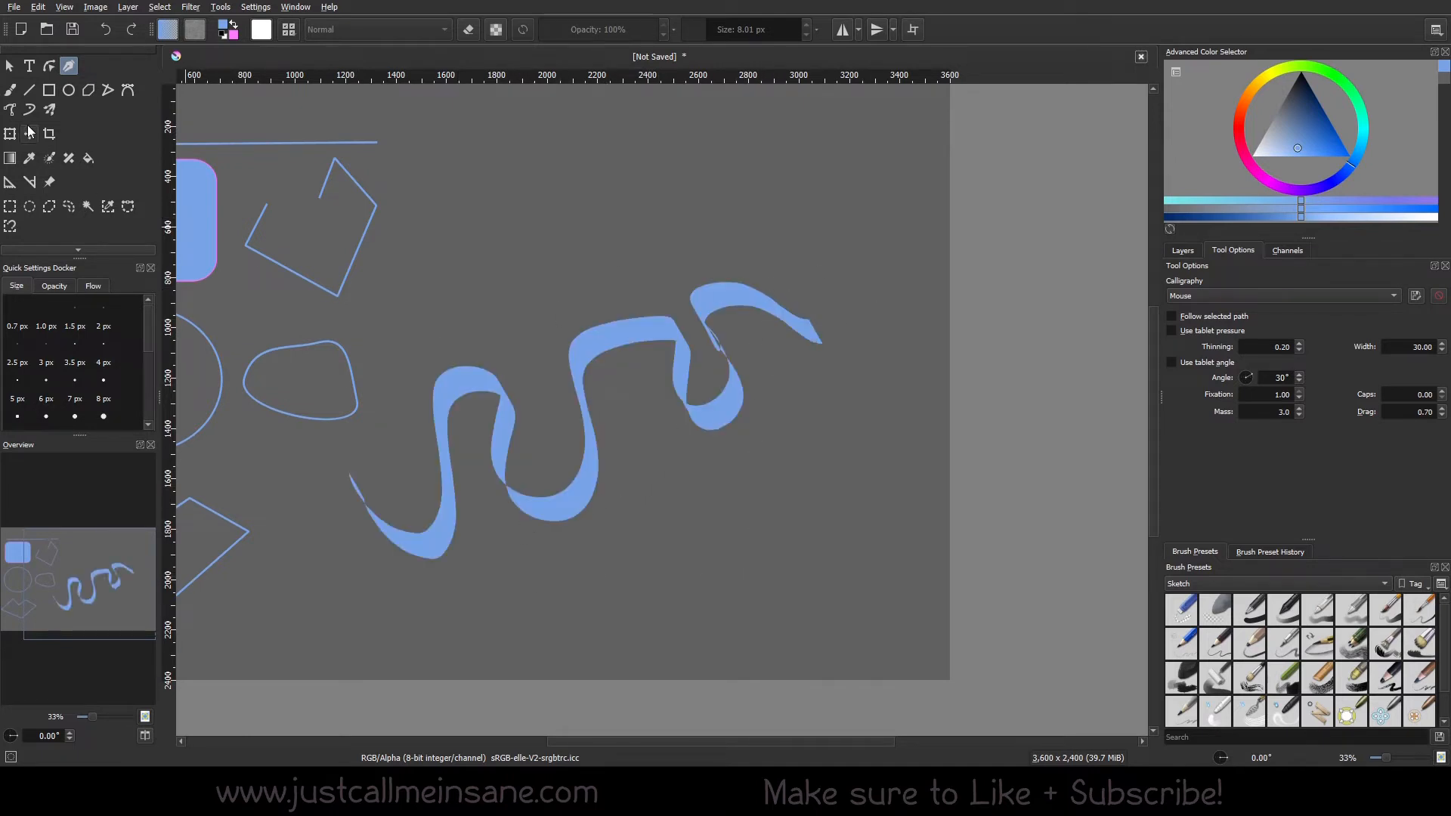
# Reshape the calligraphy stroke's middle trough by pulling its handles down and sideways into several stacked folds.
pyautogui.click(50, 66)
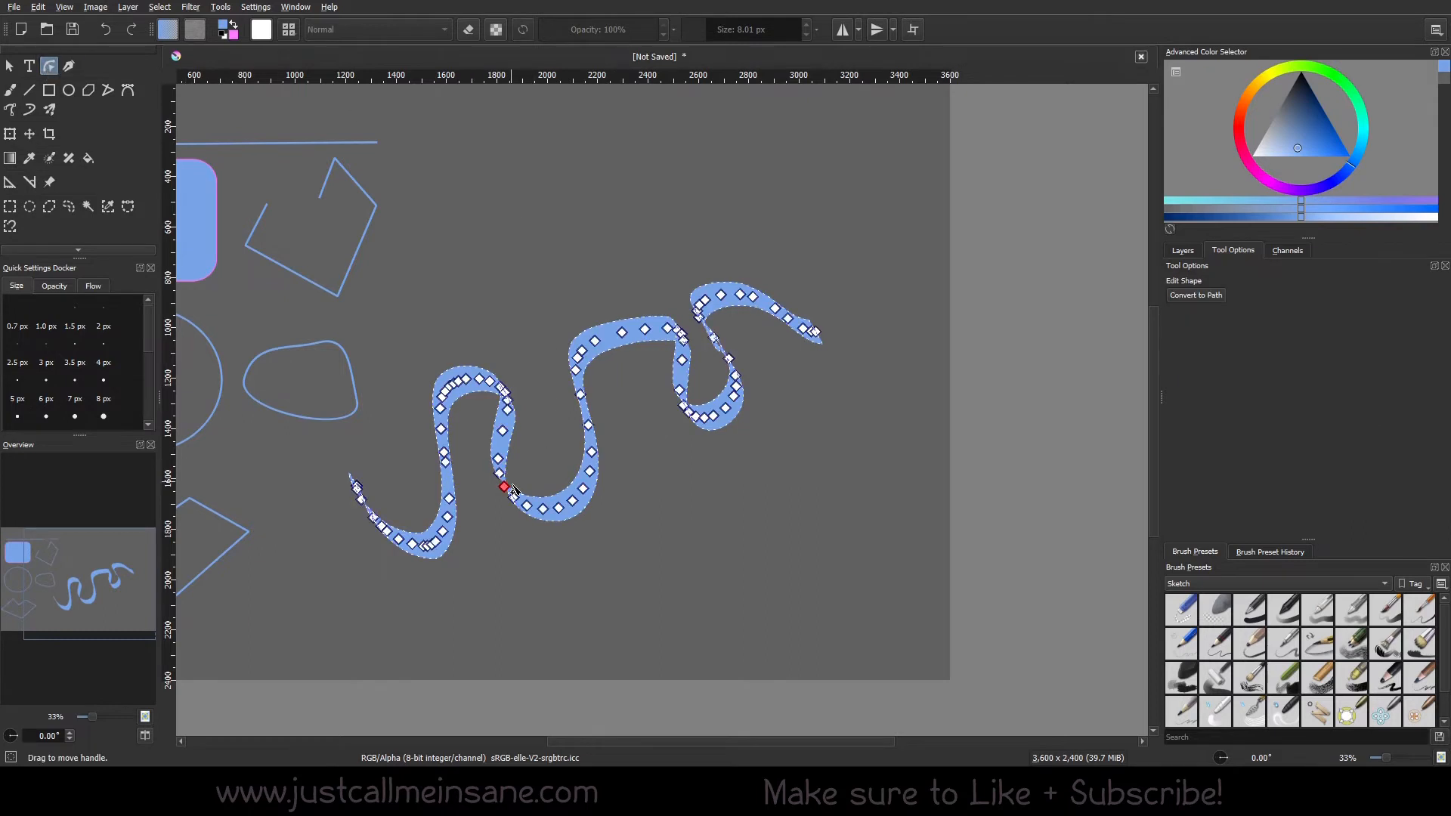
pyautogui.scroll(1, 513, 492)
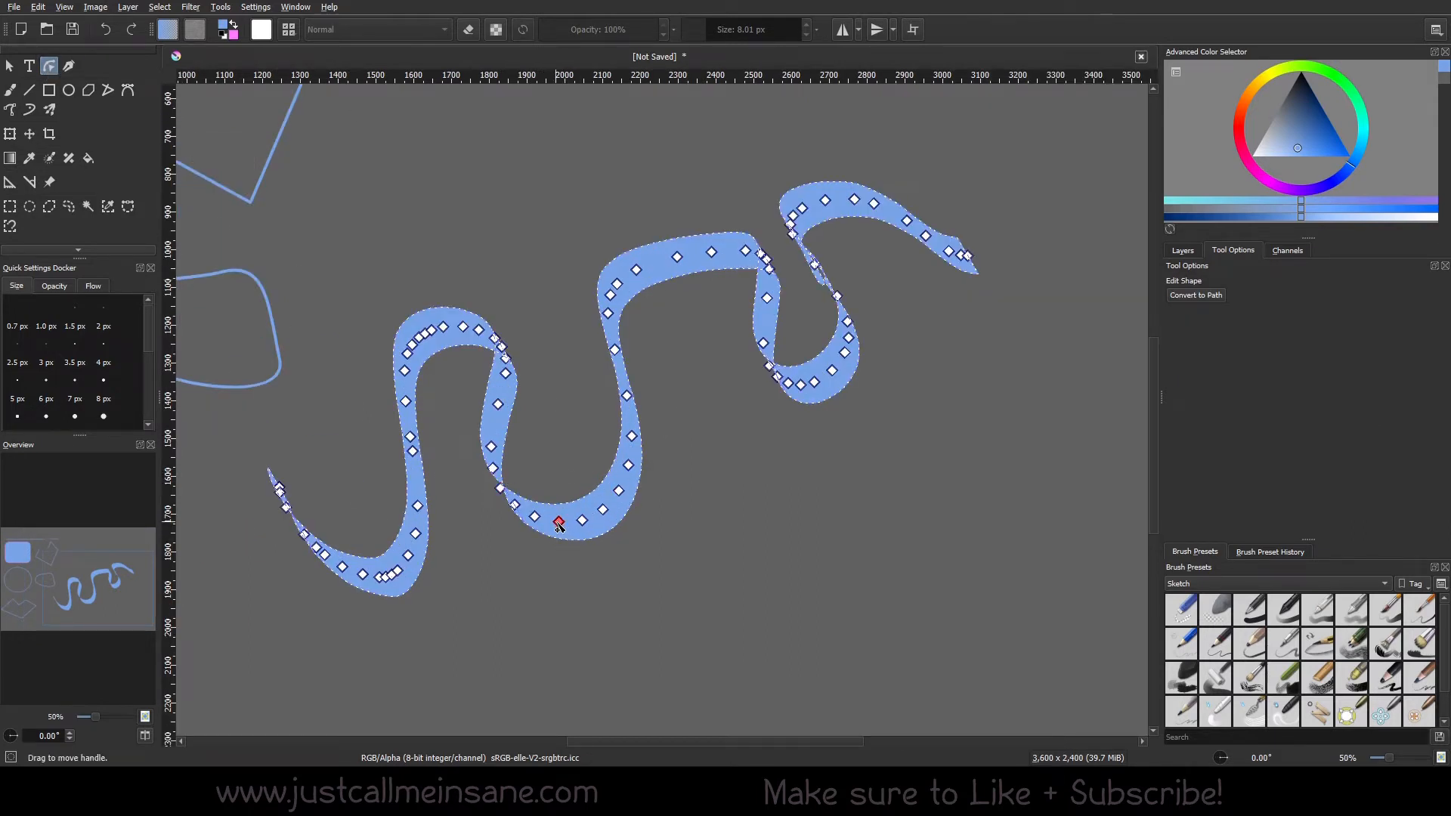
pyautogui.moveTo(558, 521)
pyautogui.mouseDown()
pyautogui.moveTo(539, 622)
pyautogui.moveTo(650, 605)
pyautogui.mouseUp()
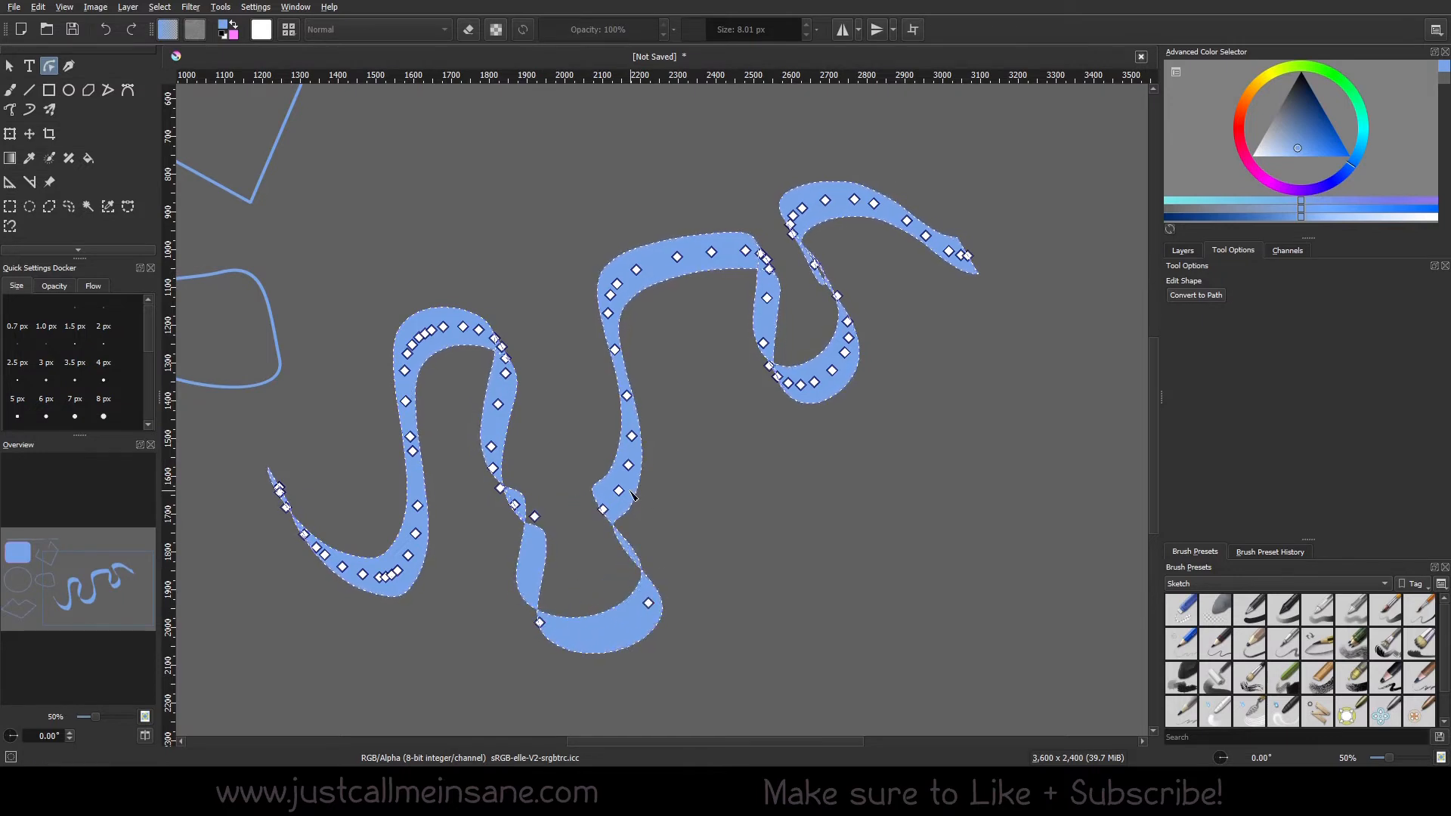
pyautogui.moveTo(602, 508); pyautogui.dragTo(720, 545)
pyautogui.moveTo(628, 465)
pyautogui.mouseDown()
pyautogui.moveTo(570, 453)
pyautogui.moveTo(706, 507)
pyautogui.mouseUp()
pyautogui.moveTo(632, 436); pyautogui.dragTo(747, 455)
pyautogui.moveTo(575, 457); pyautogui.dragTo(582, 490)
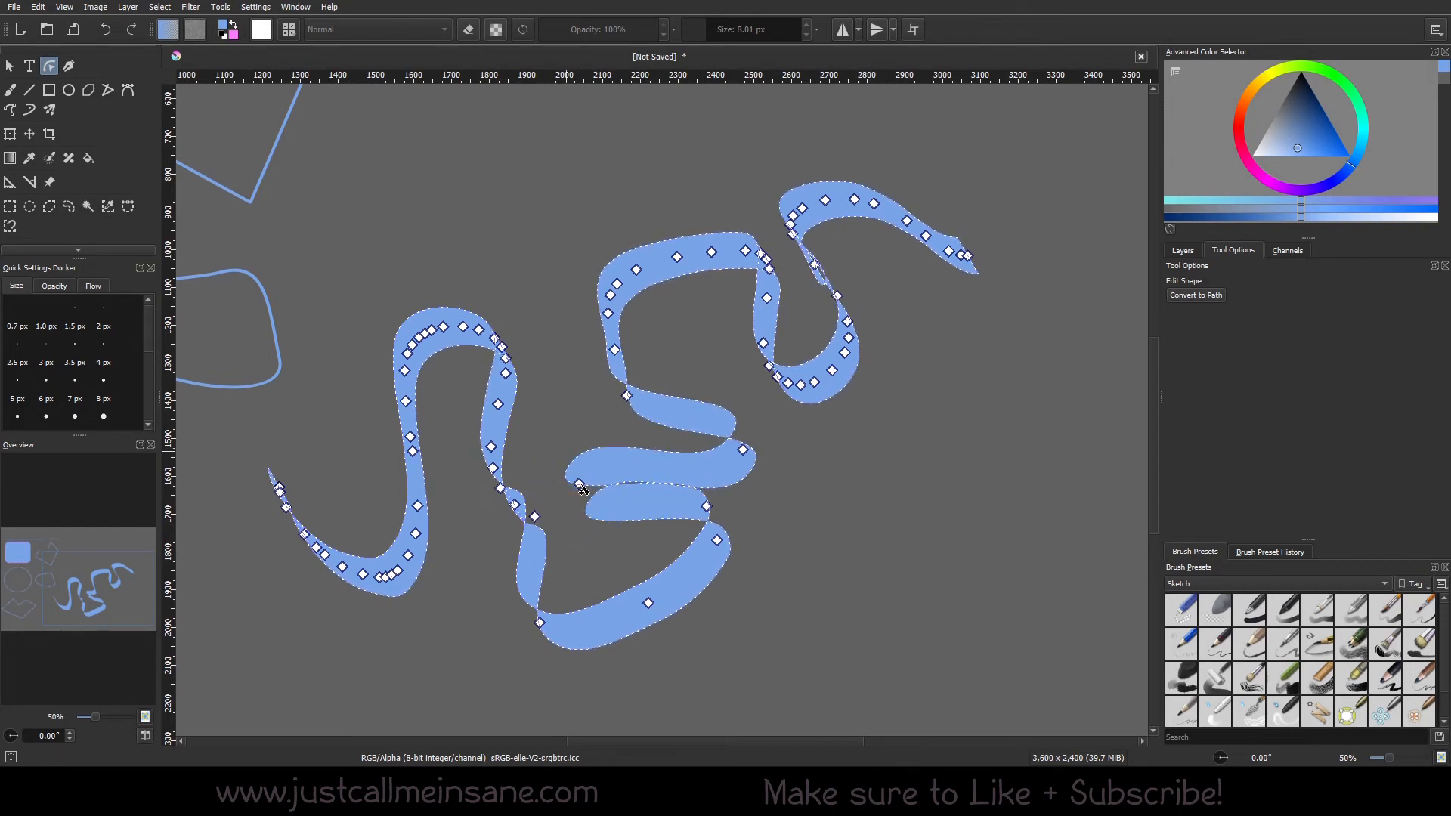
# Convert the calligraphy stroke to a path and bend one outline segment between its middle folds.
pyautogui.click(1200, 293)
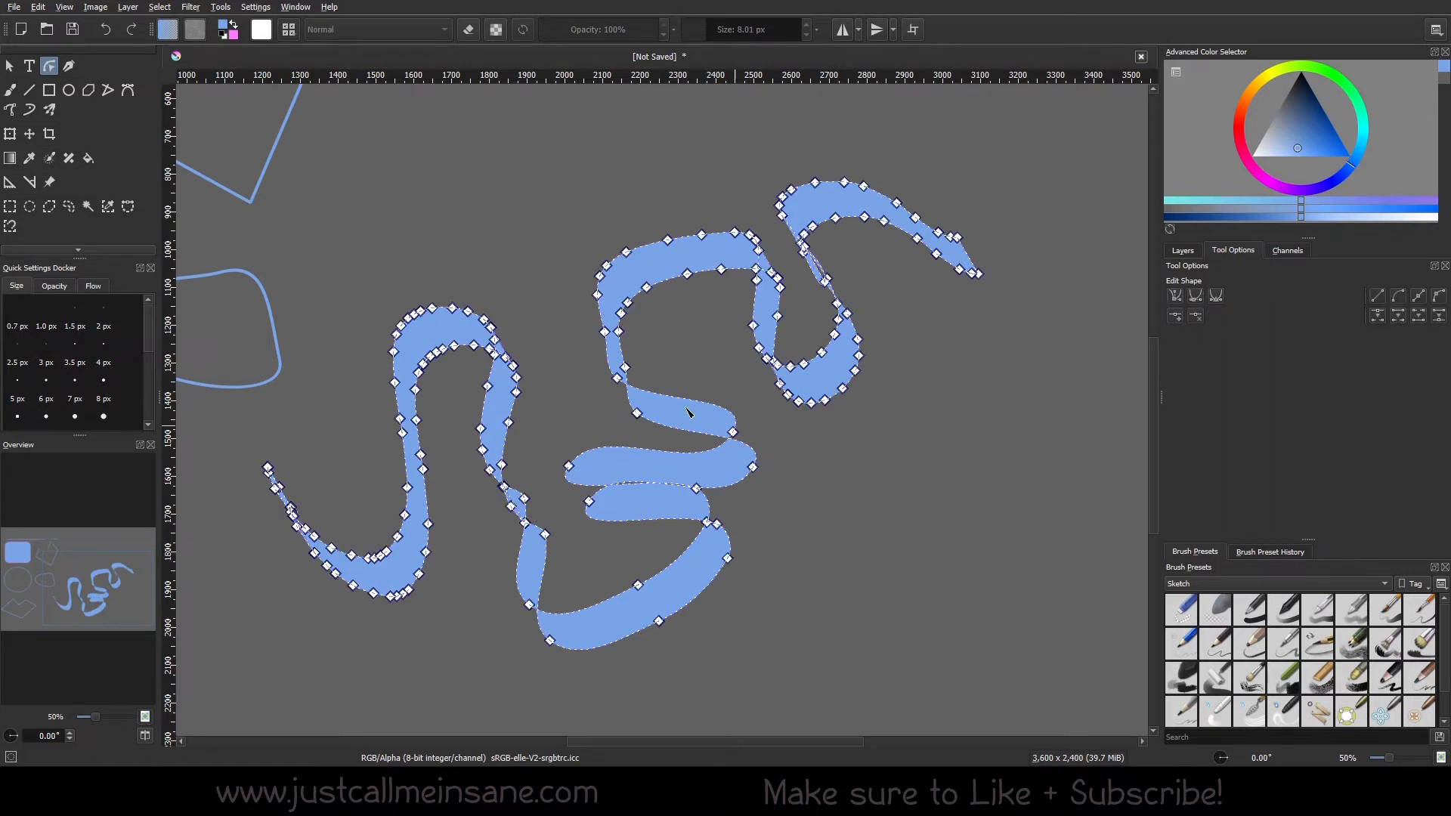
pyautogui.moveTo(590, 427); pyautogui.dragTo(680, 450)
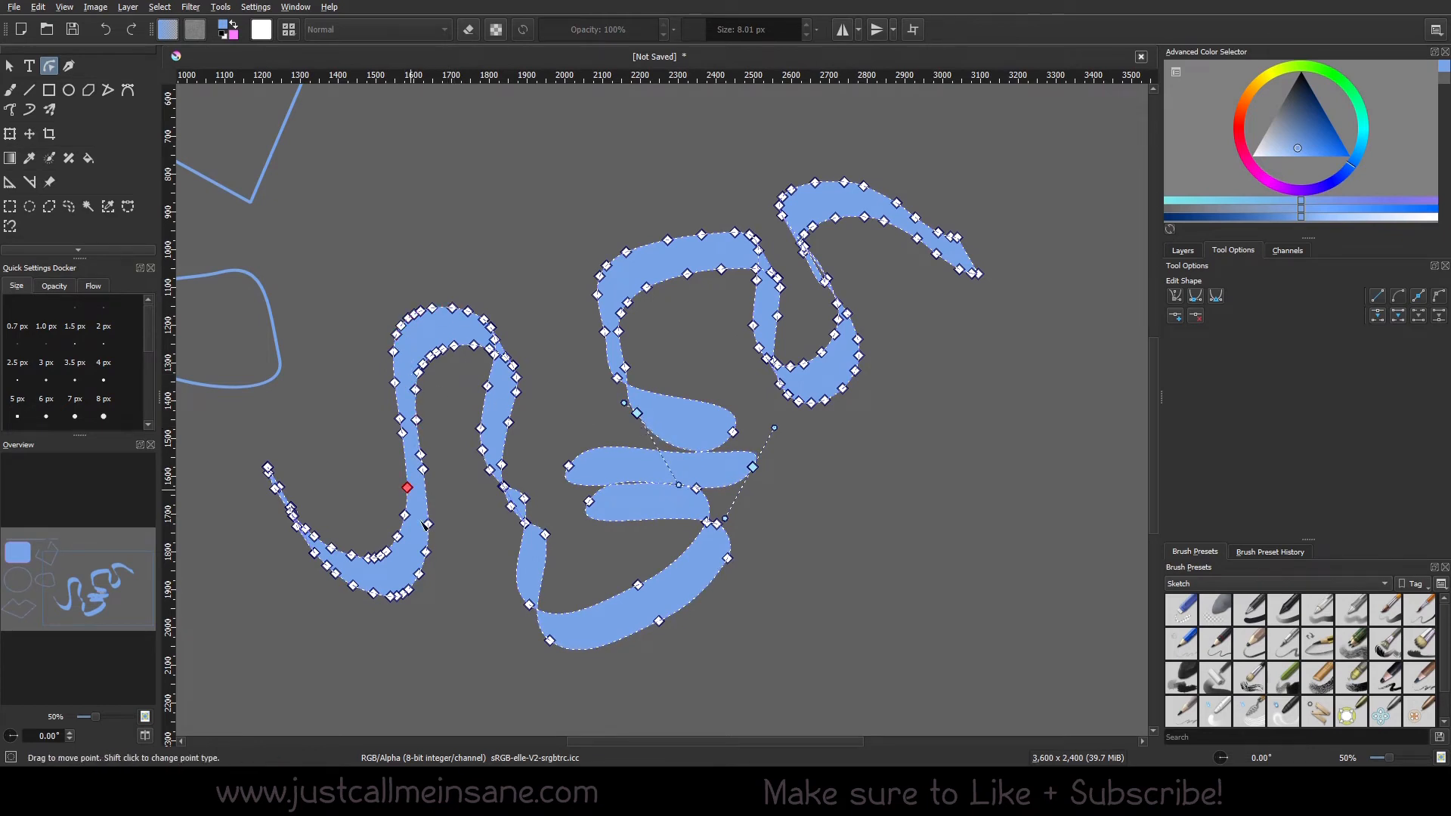
pyautogui.click(368, 592)
pyautogui.click(486, 525)
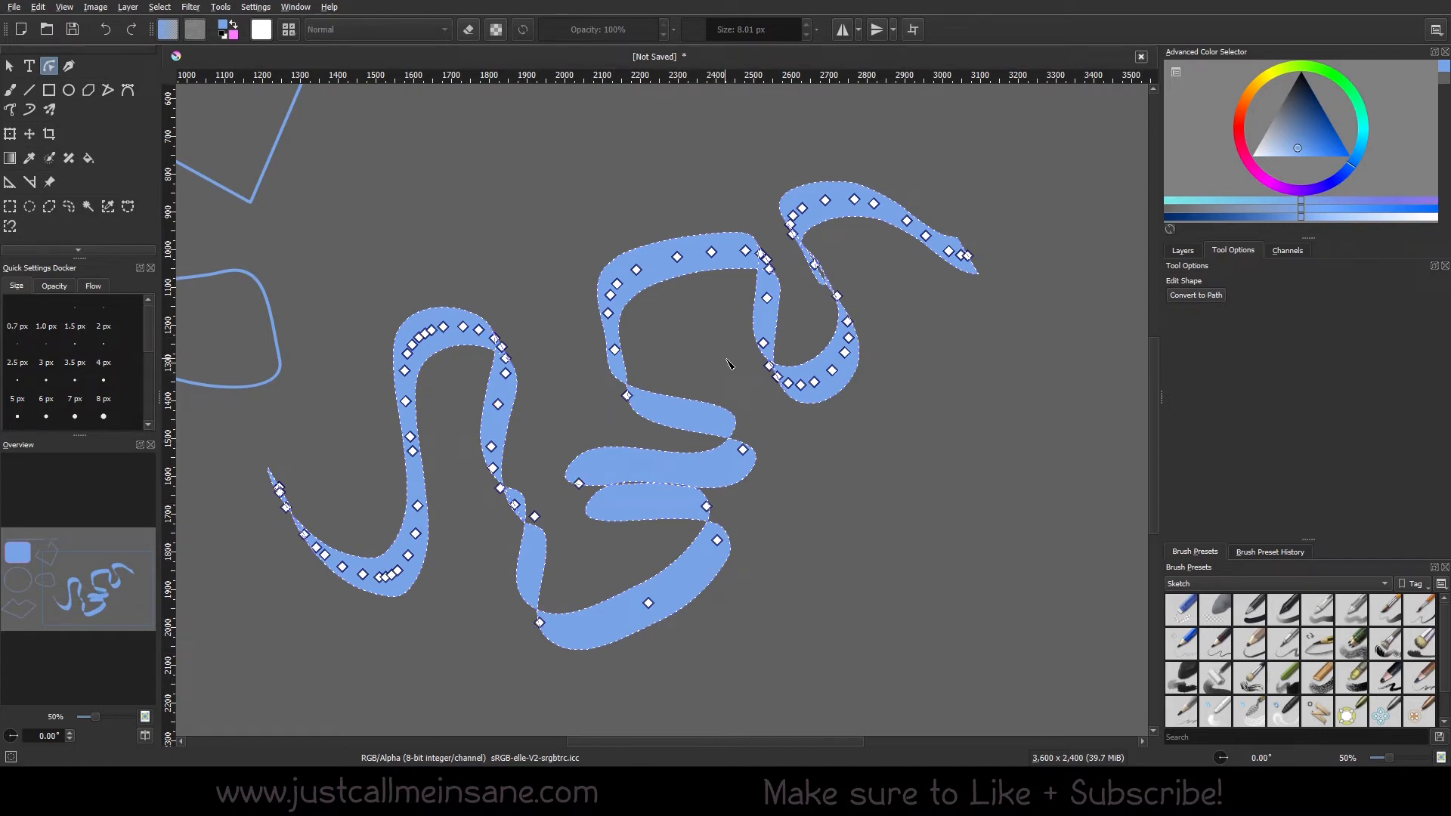
# Pull the calligraphy stroke's upper middle bend up and outward, then convert the stroke to a path and shift an inner node there.
pyautogui.click(711, 252)
pyautogui.moveTo(711, 251); pyautogui.dragTo(602, 173)
pyautogui.moveTo(637, 271); pyautogui.dragTo(559, 220)
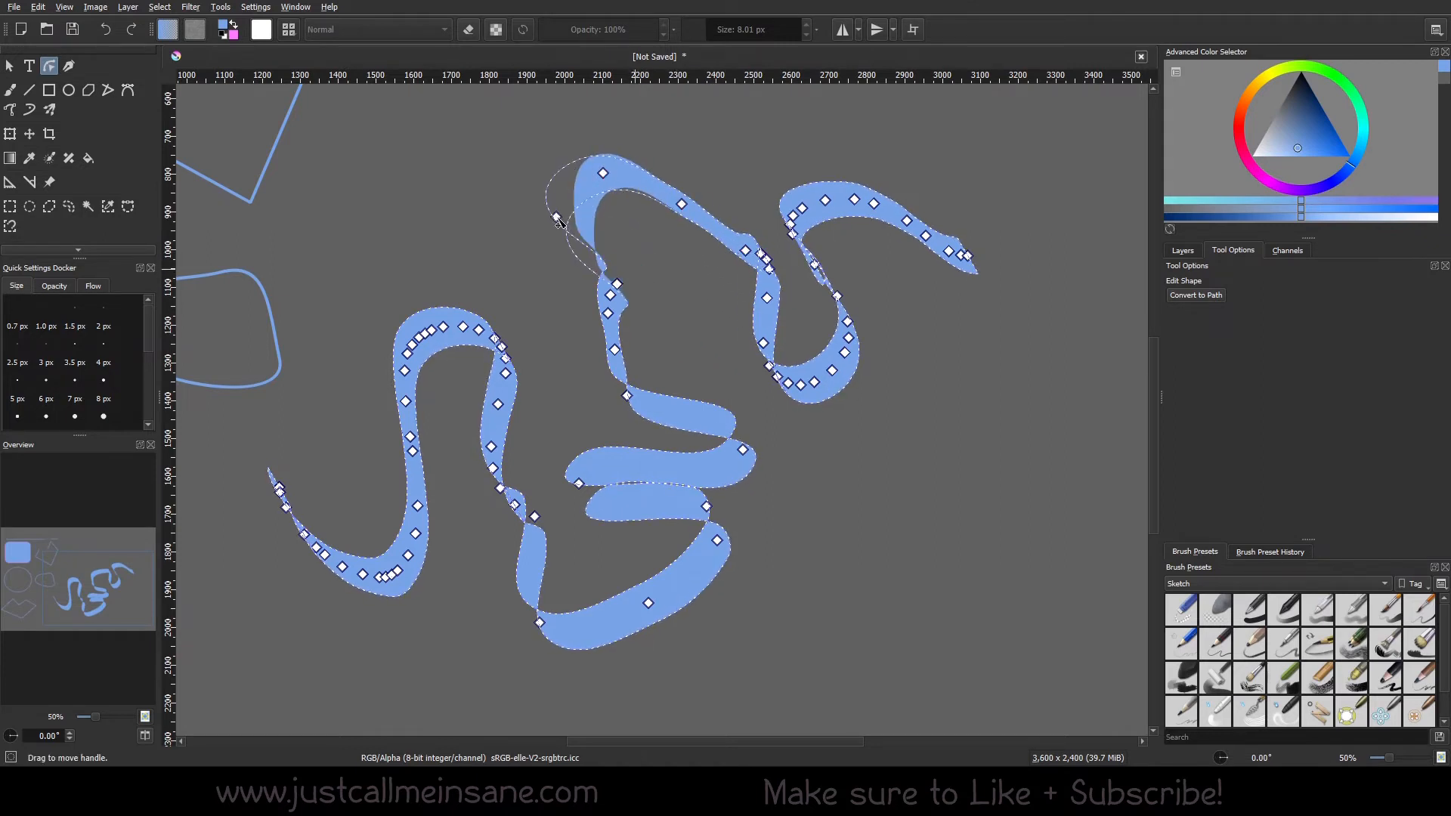
pyautogui.moveTo(617, 284); pyautogui.dragTo(550, 267)
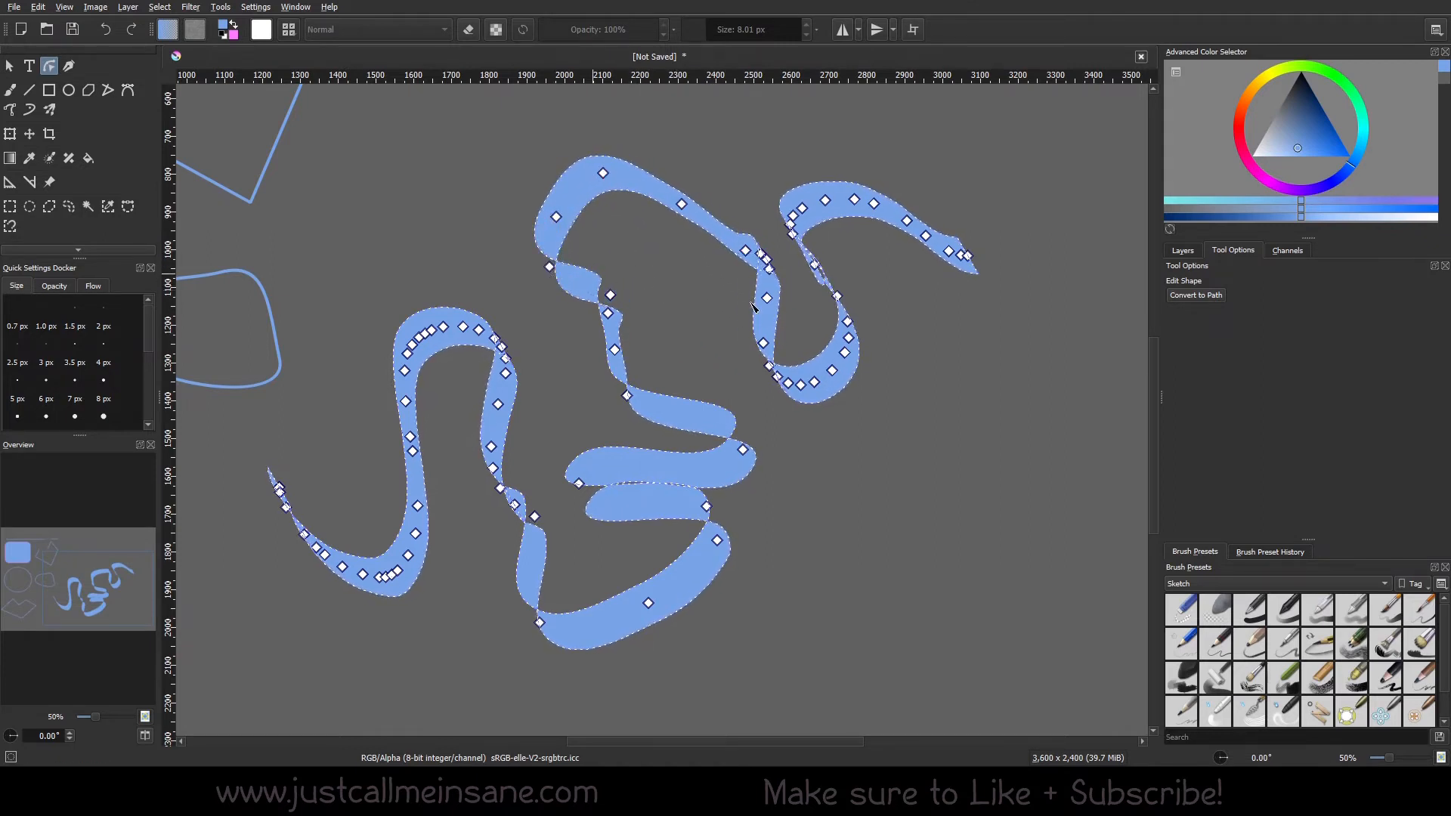
pyautogui.moveTo(608, 313); pyautogui.dragTo(654, 313)
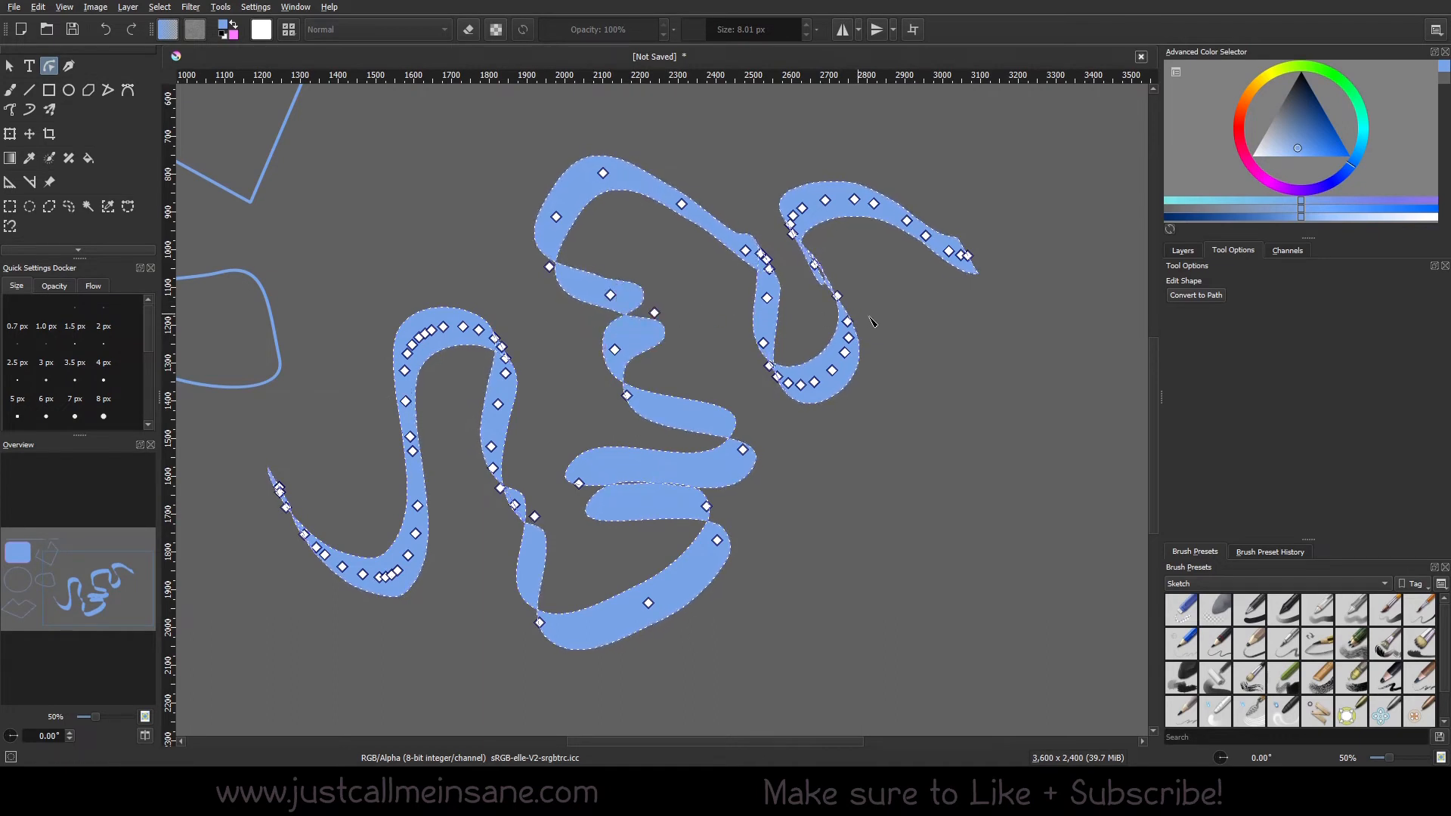
pyautogui.click(1210, 295)
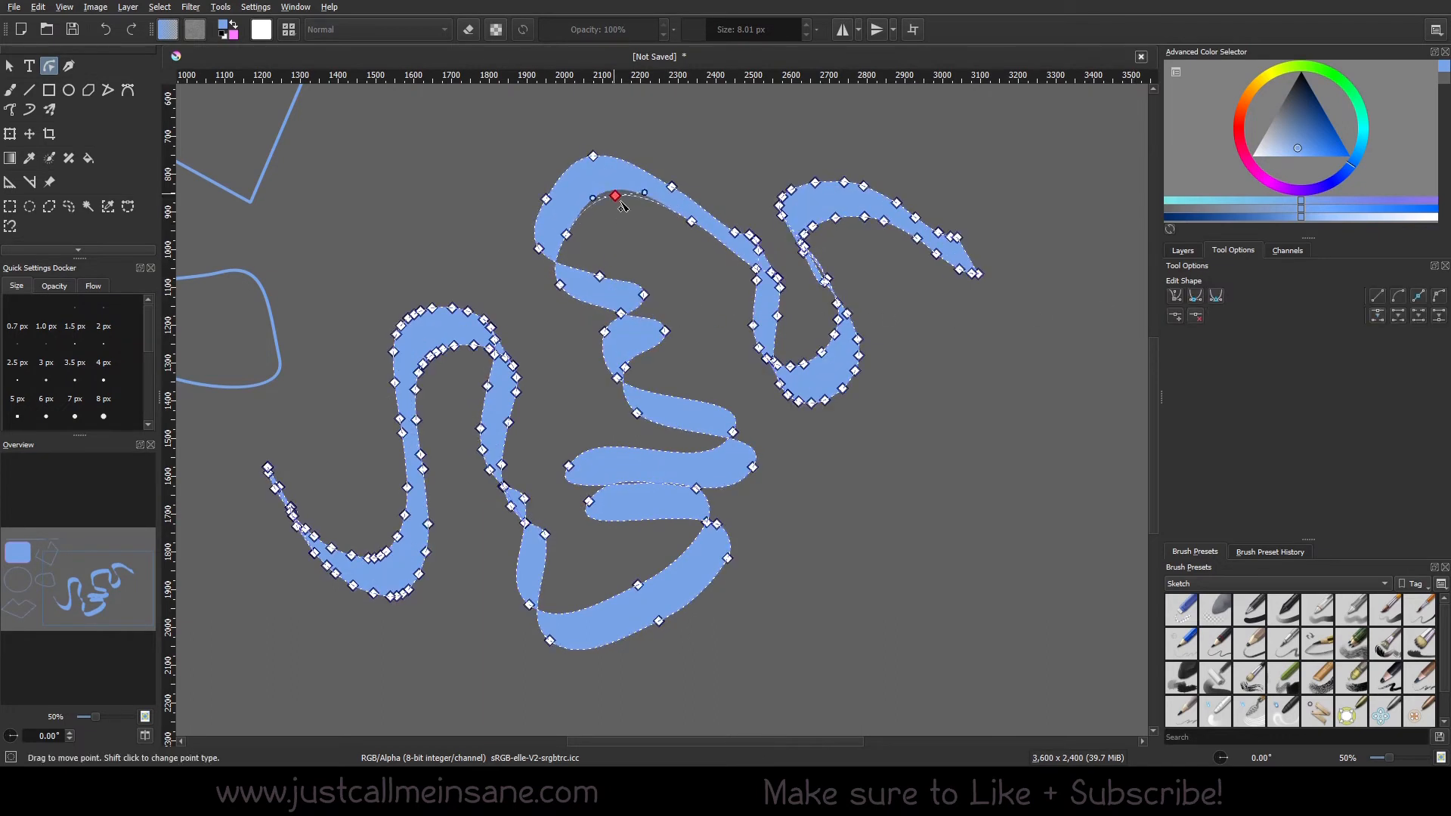
pyautogui.moveTo(615, 195); pyautogui.dragTo(650, 201)
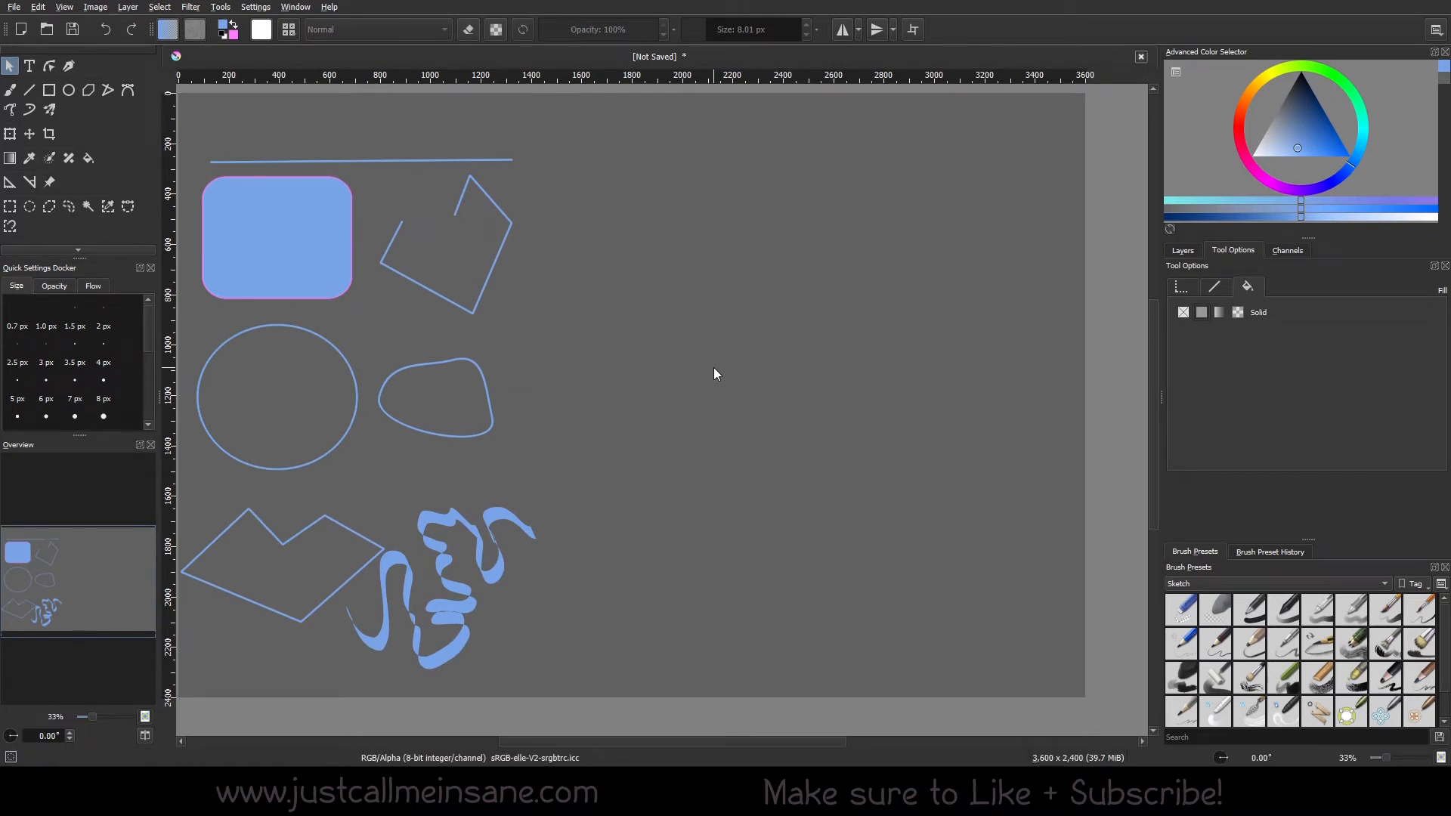
# Move the filled rounded rectangle into the empty area of the canvas, enlarge it to about 1210 × 1050 px, and deselect it.
pyautogui.click(49, 66)
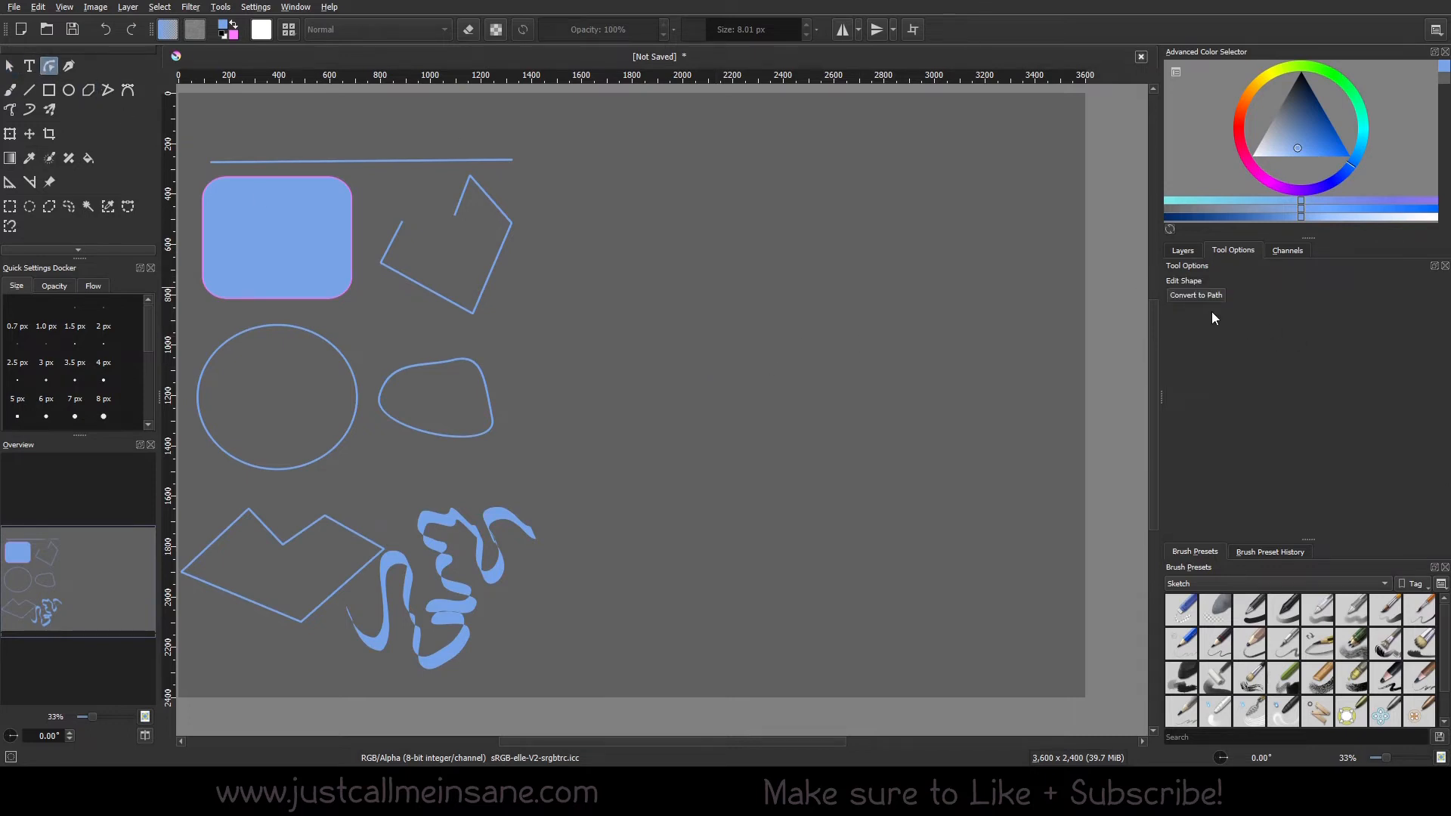
pyautogui.click(309, 277)
pyautogui.click(11, 68)
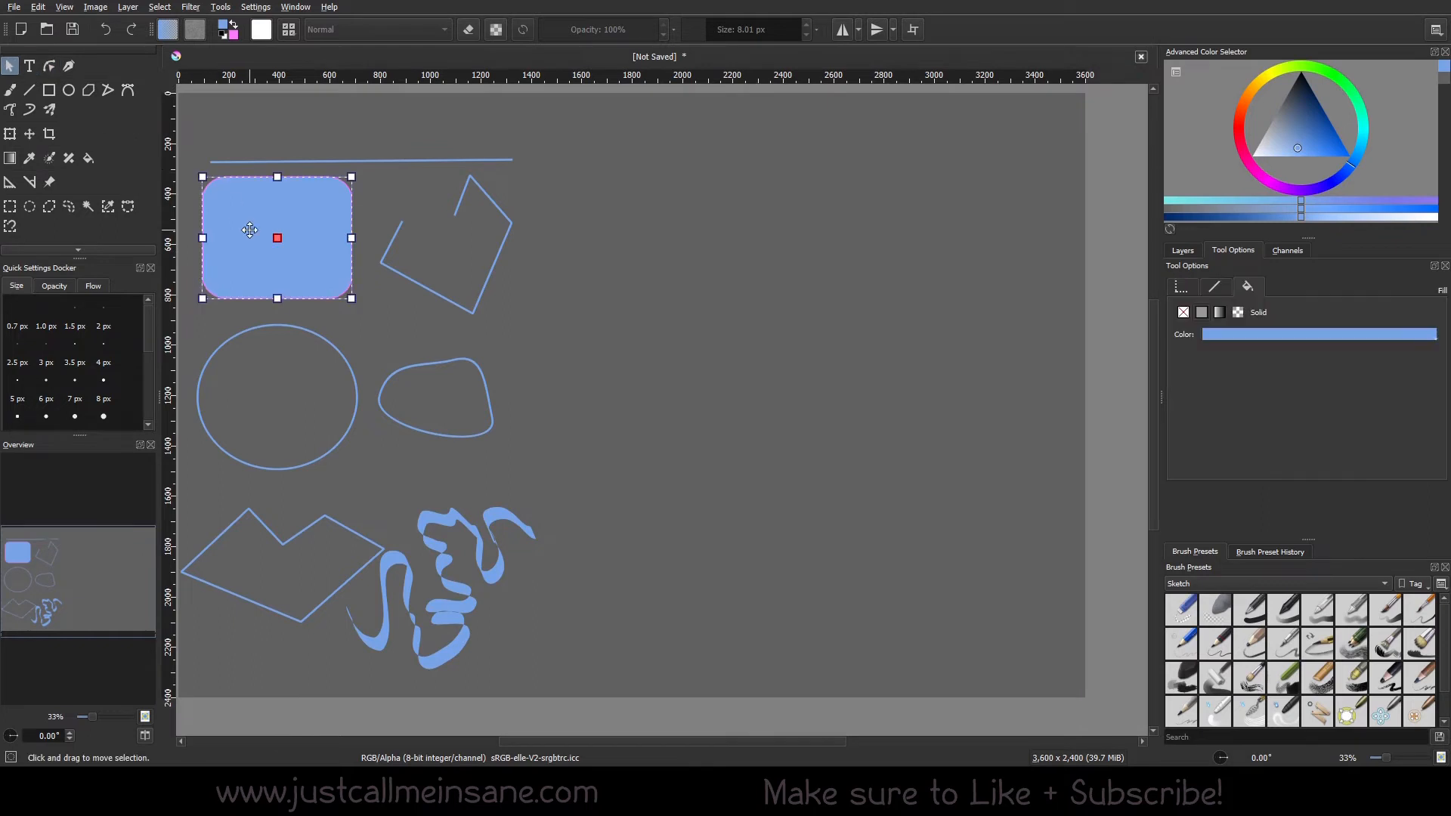
pyautogui.moveTo(324, 200); pyautogui.dragTo(740, 362)
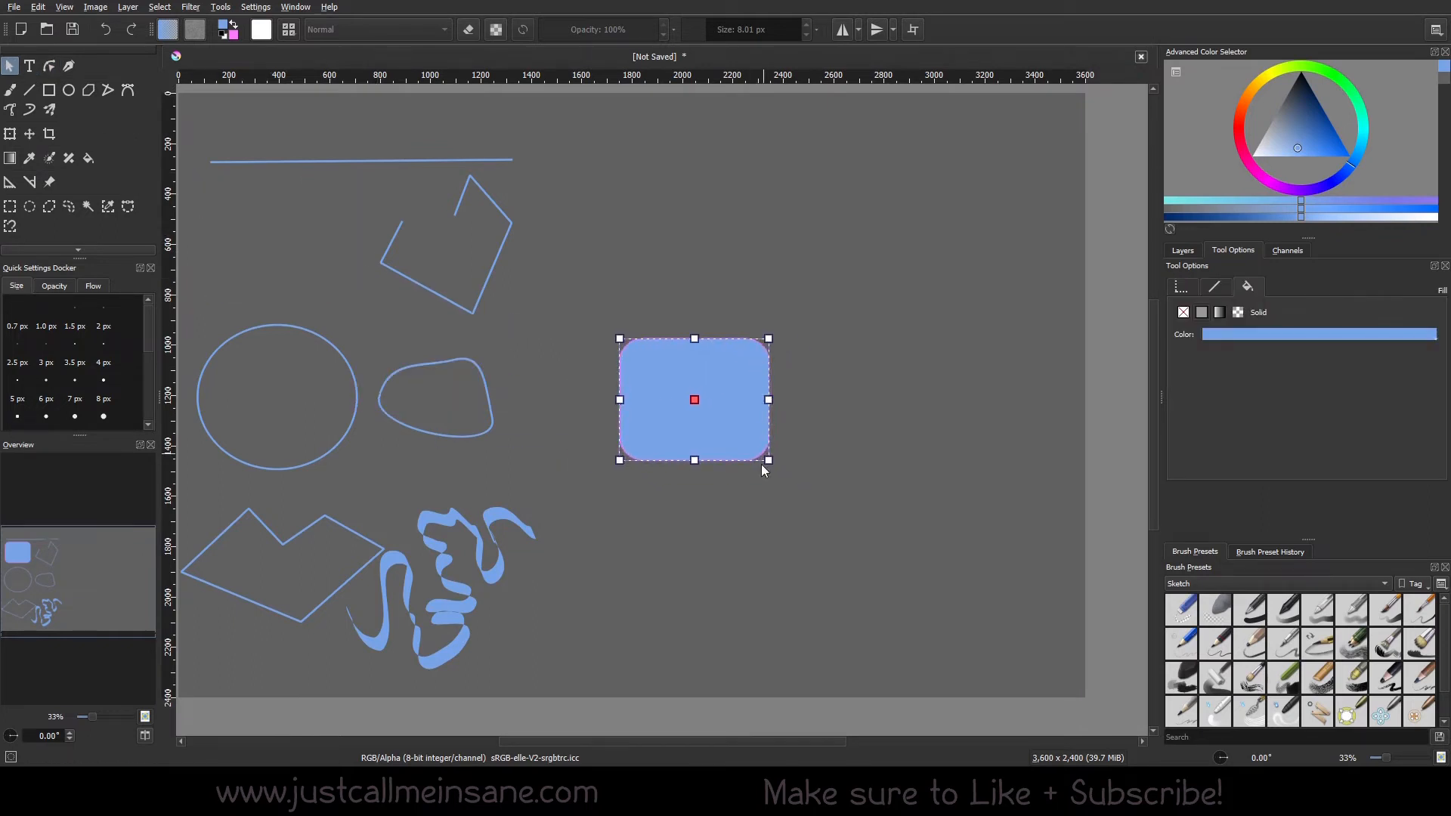
pyautogui.moveTo(766, 461); pyautogui.dragTo(916, 589)
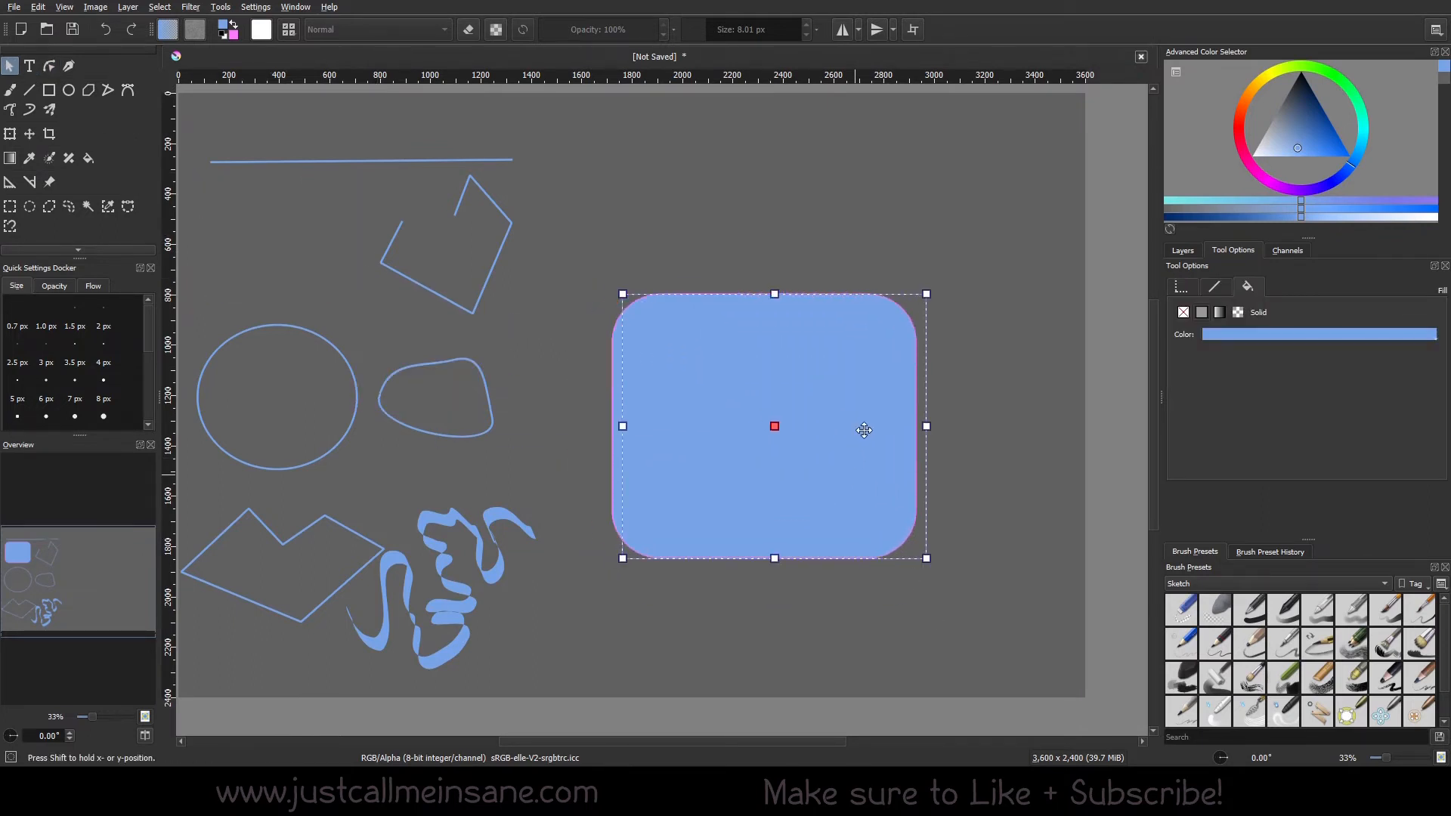
pyautogui.click(1000, 457)
pyautogui.hscroll(1, 845, 444)
pyautogui.scroll(1, 845, 444)
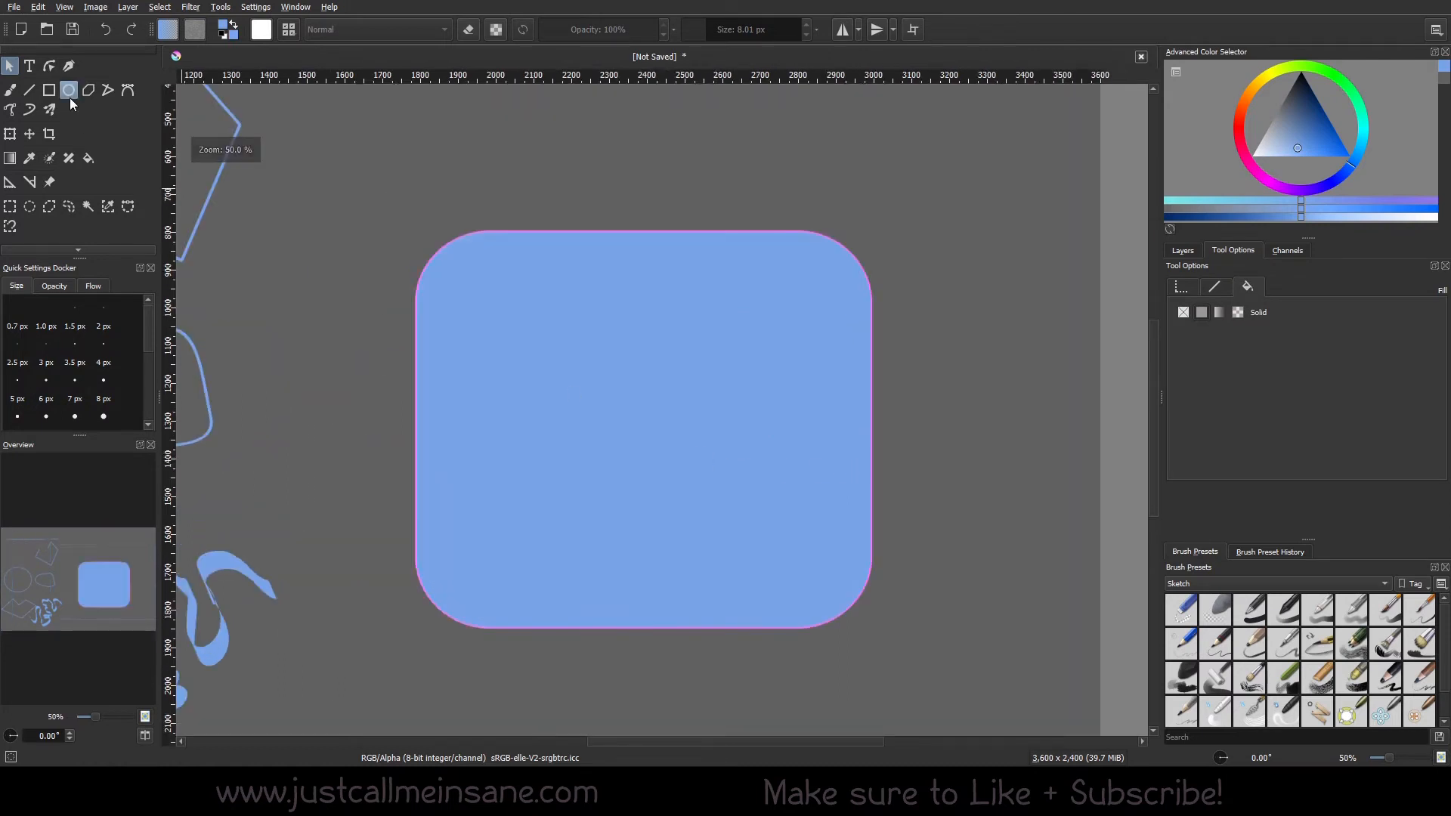
# Edit the enlarged rounded rectangle's nodes and remove the upper node of its top-right corner.
pyautogui.click(49, 65)
pyautogui.click(776, 435)
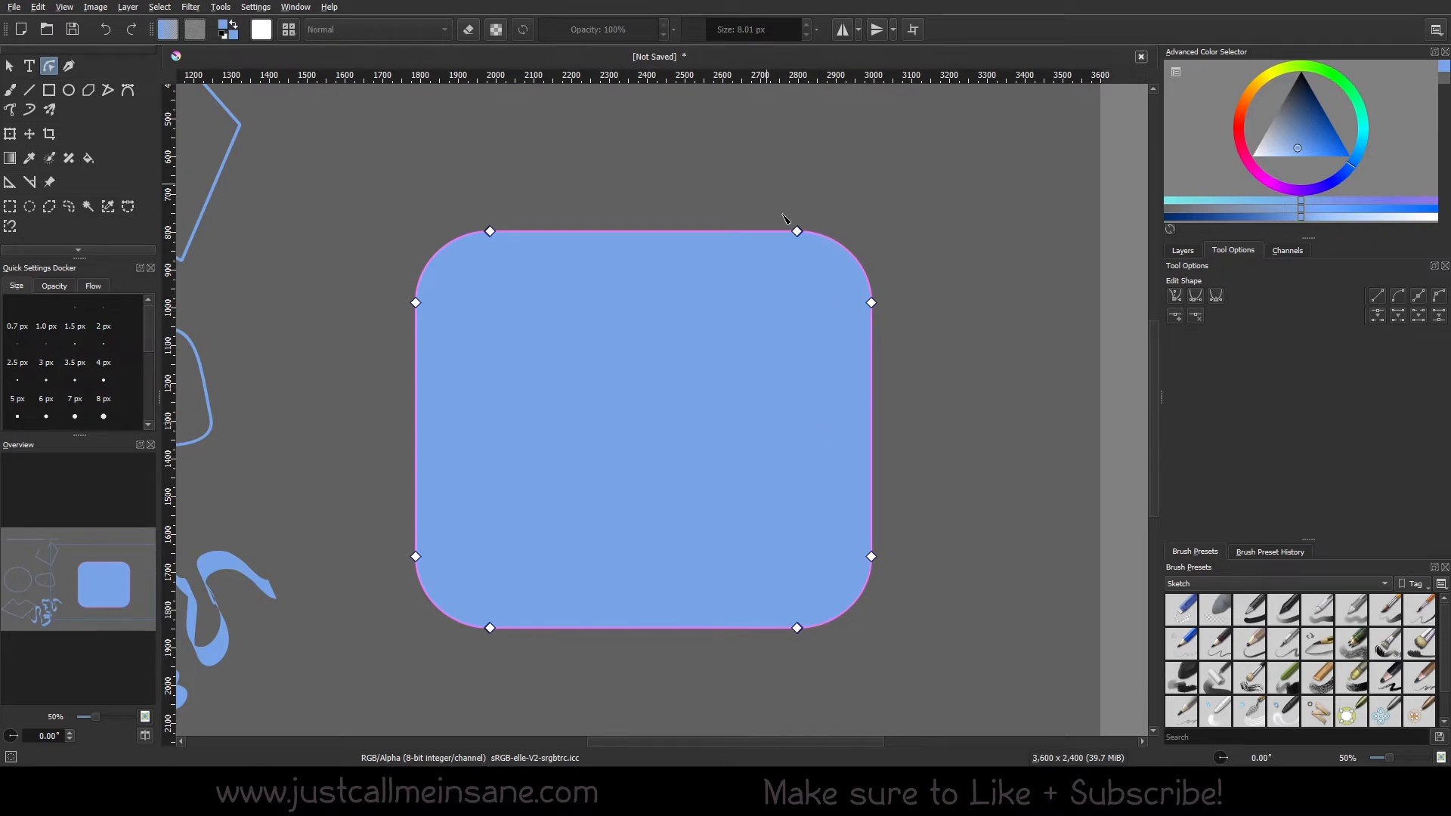
pyautogui.click(797, 231)
pyautogui.click(1195, 317)
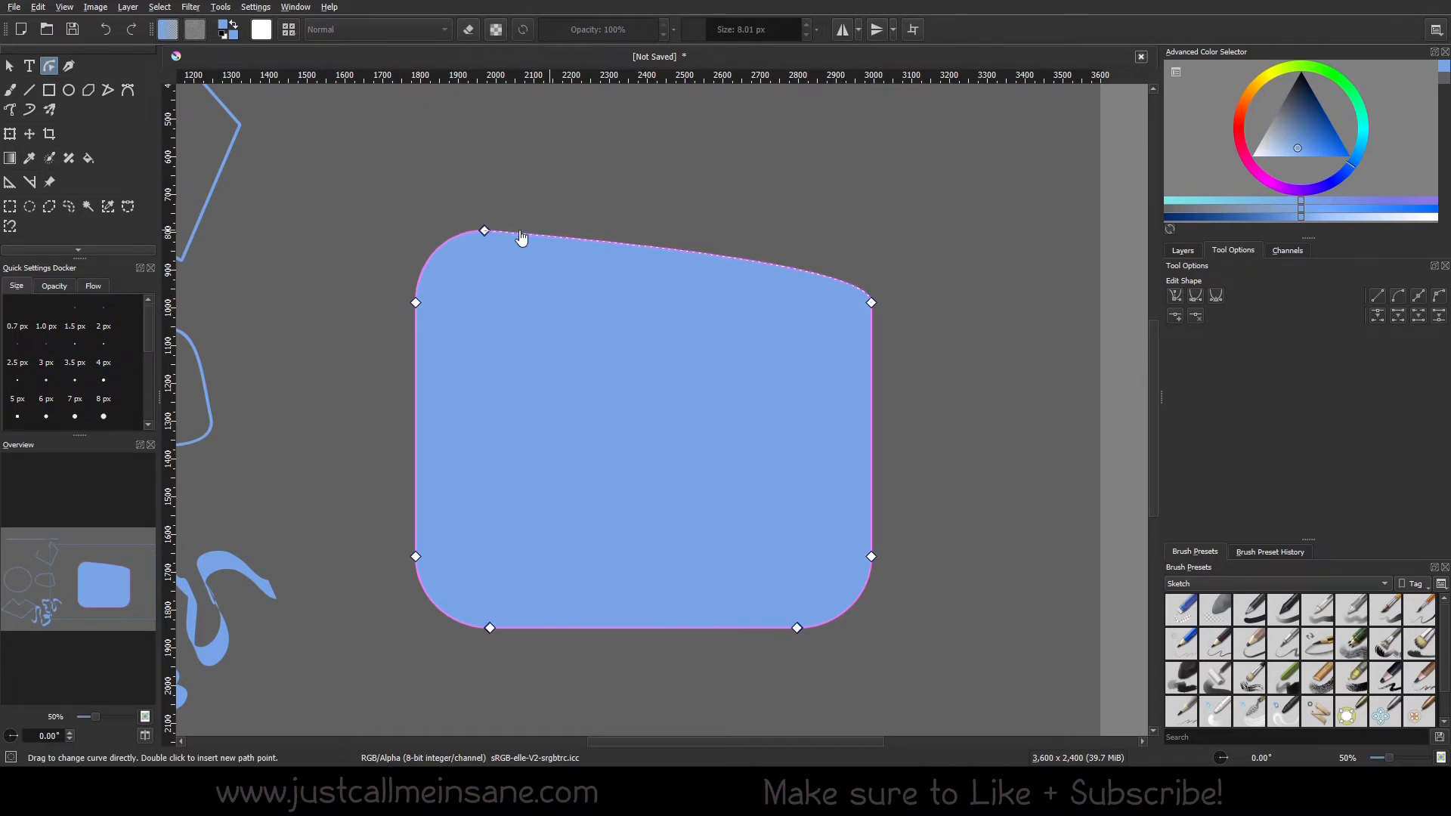
# Select the rectangle's sloped top segment and insert a new node in it.
pyautogui.click(486, 230)
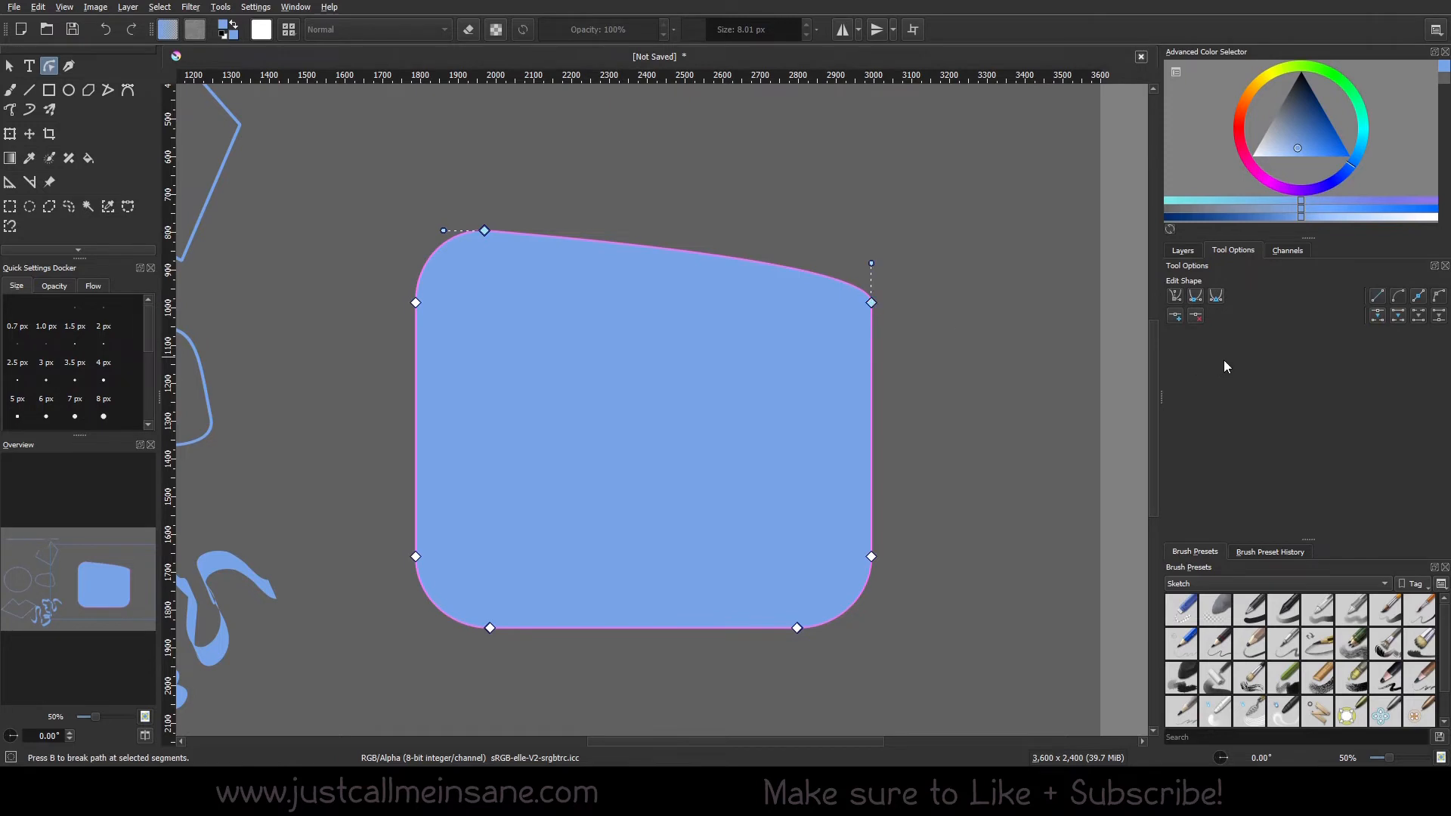
pyautogui.click(1176, 317)
pyautogui.click(799, 242)
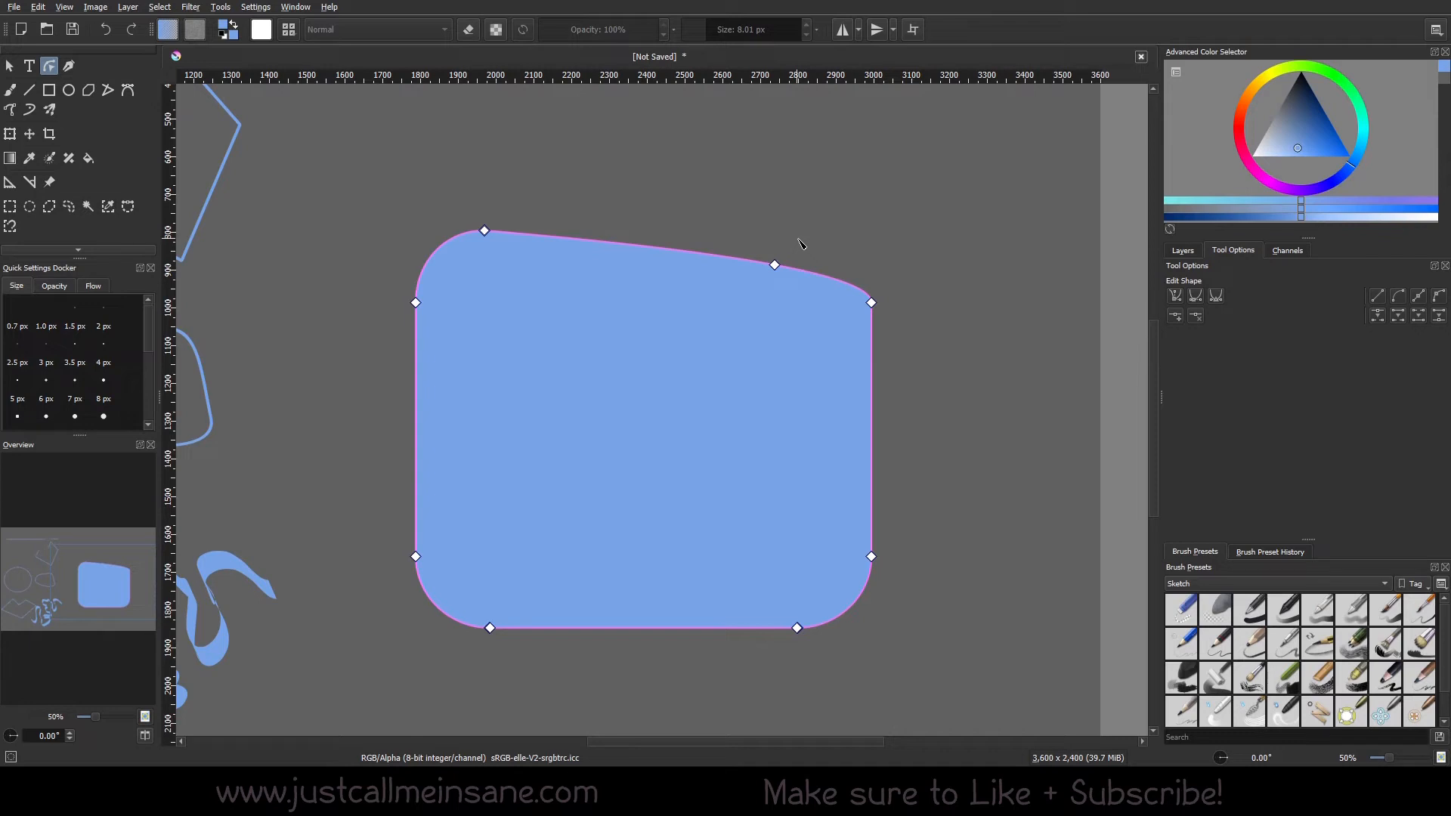
# Raise the inserted top node by about 150 px, lengthen its left curve handle, and make it a smooth point.
pyautogui.moveTo(775, 265); pyautogui.dragTo(780, 180)
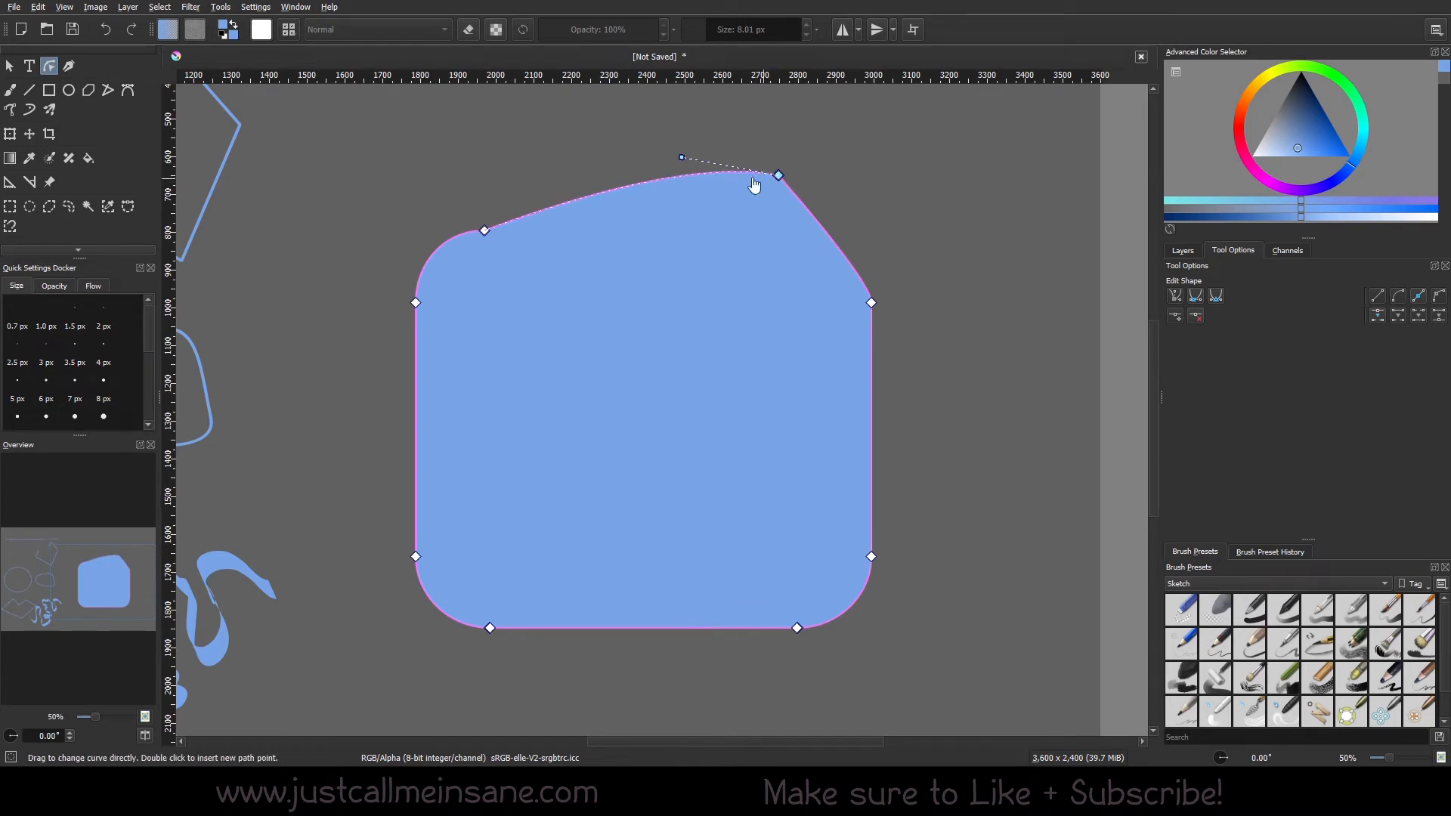
pyautogui.moveTo(682, 157); pyautogui.dragTo(574, 166)
pyautogui.moveTo(778, 176); pyautogui.dragTo(782, 210)
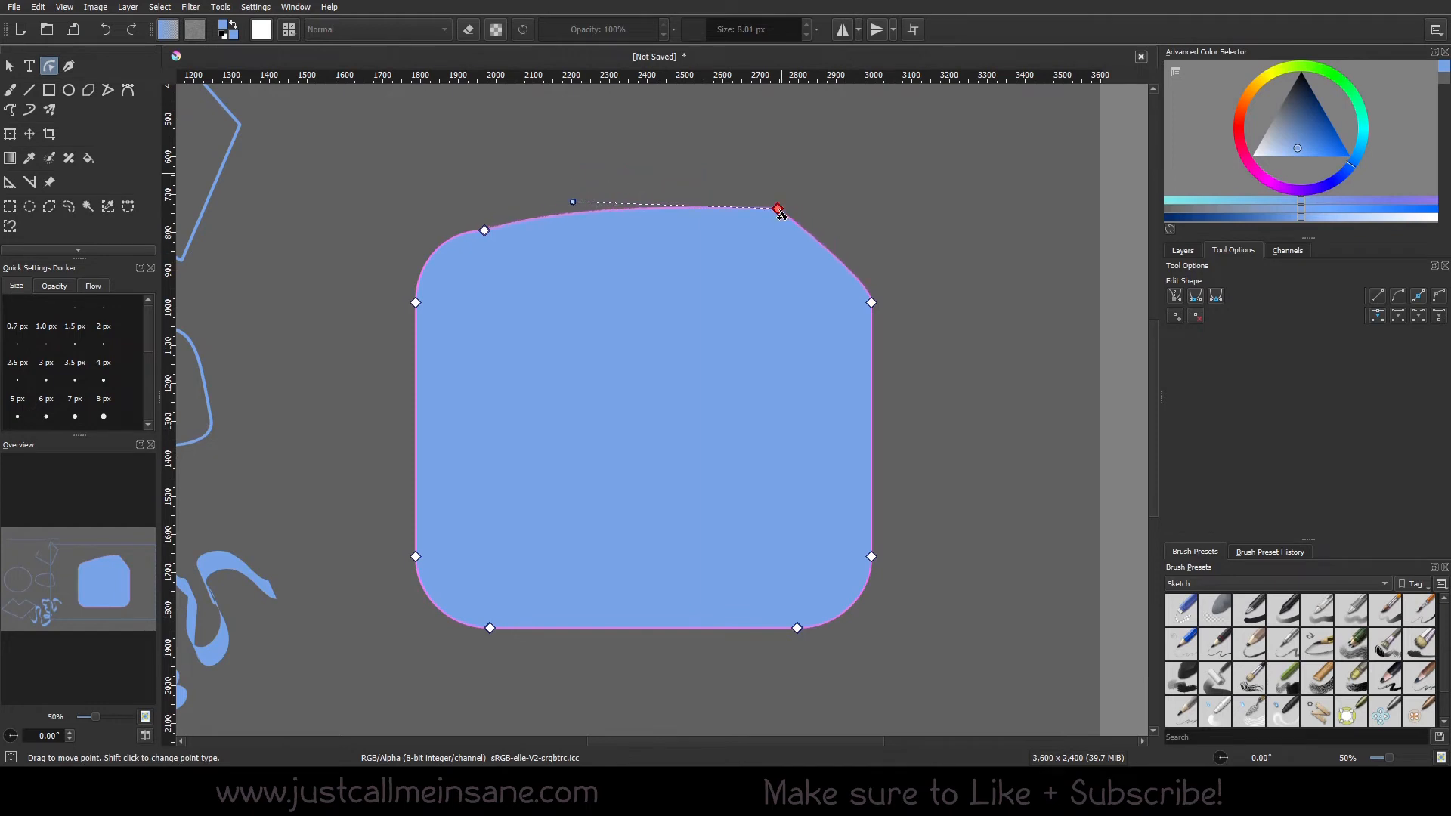
pyautogui.click(1197, 300)
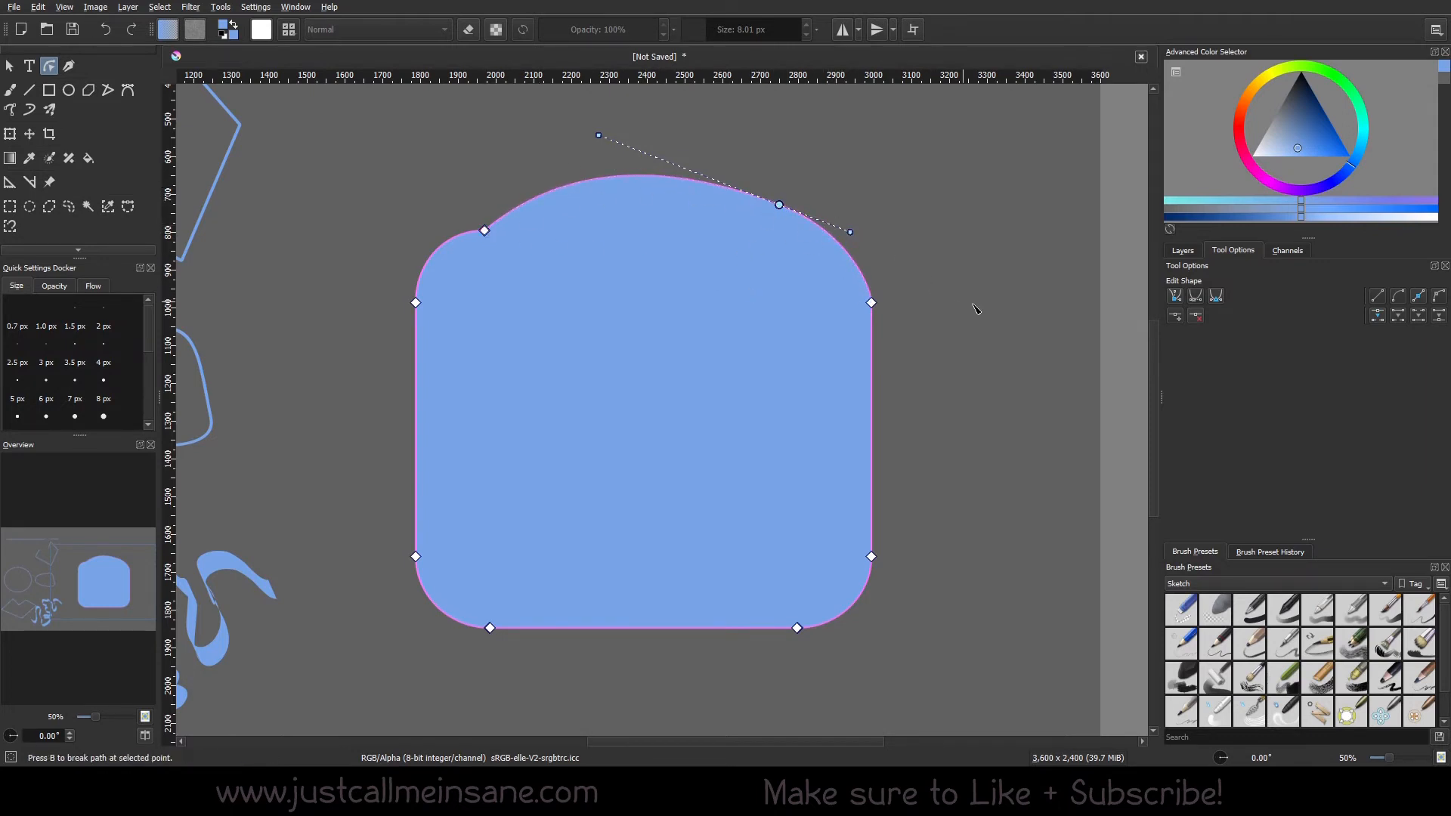
# Try the top node as a symmetric and a smooth point, adjusting both curve handles to reshape the top edge.
pyautogui.click(1221, 297)
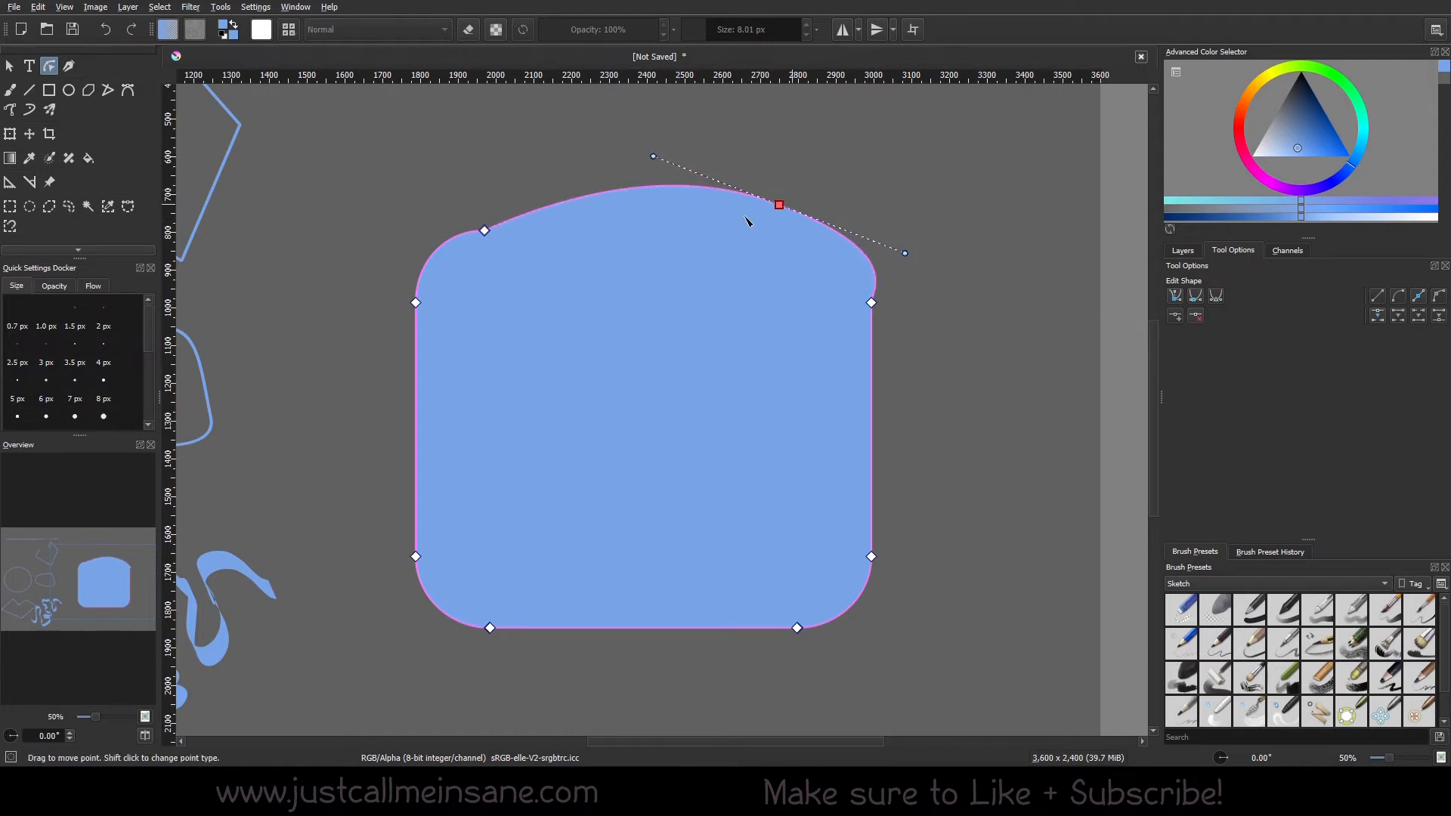
pyautogui.moveTo(654, 157); pyautogui.dragTo(630, 190)
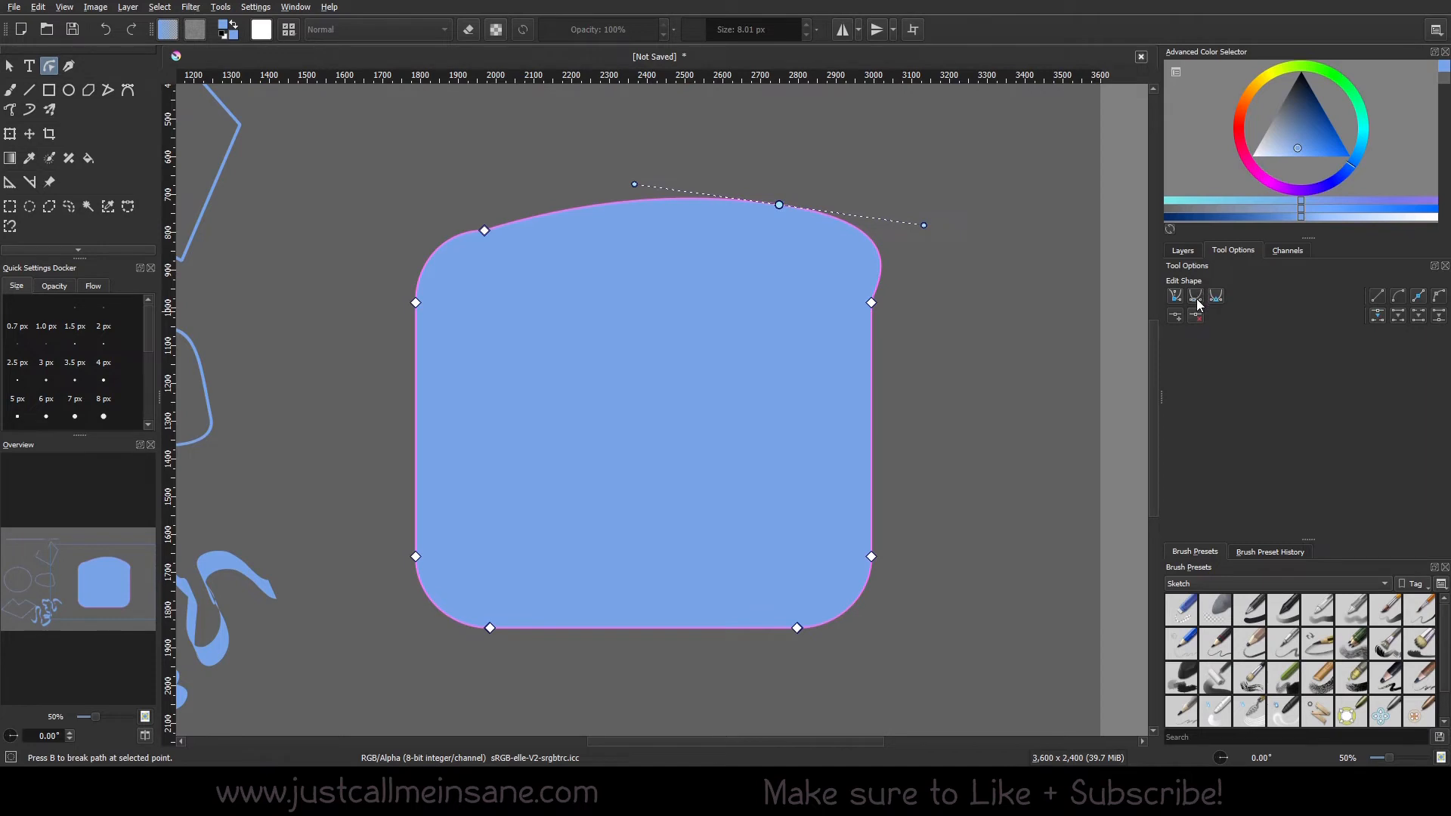
pyautogui.moveTo(923, 225); pyautogui.dragTo(815, 220)
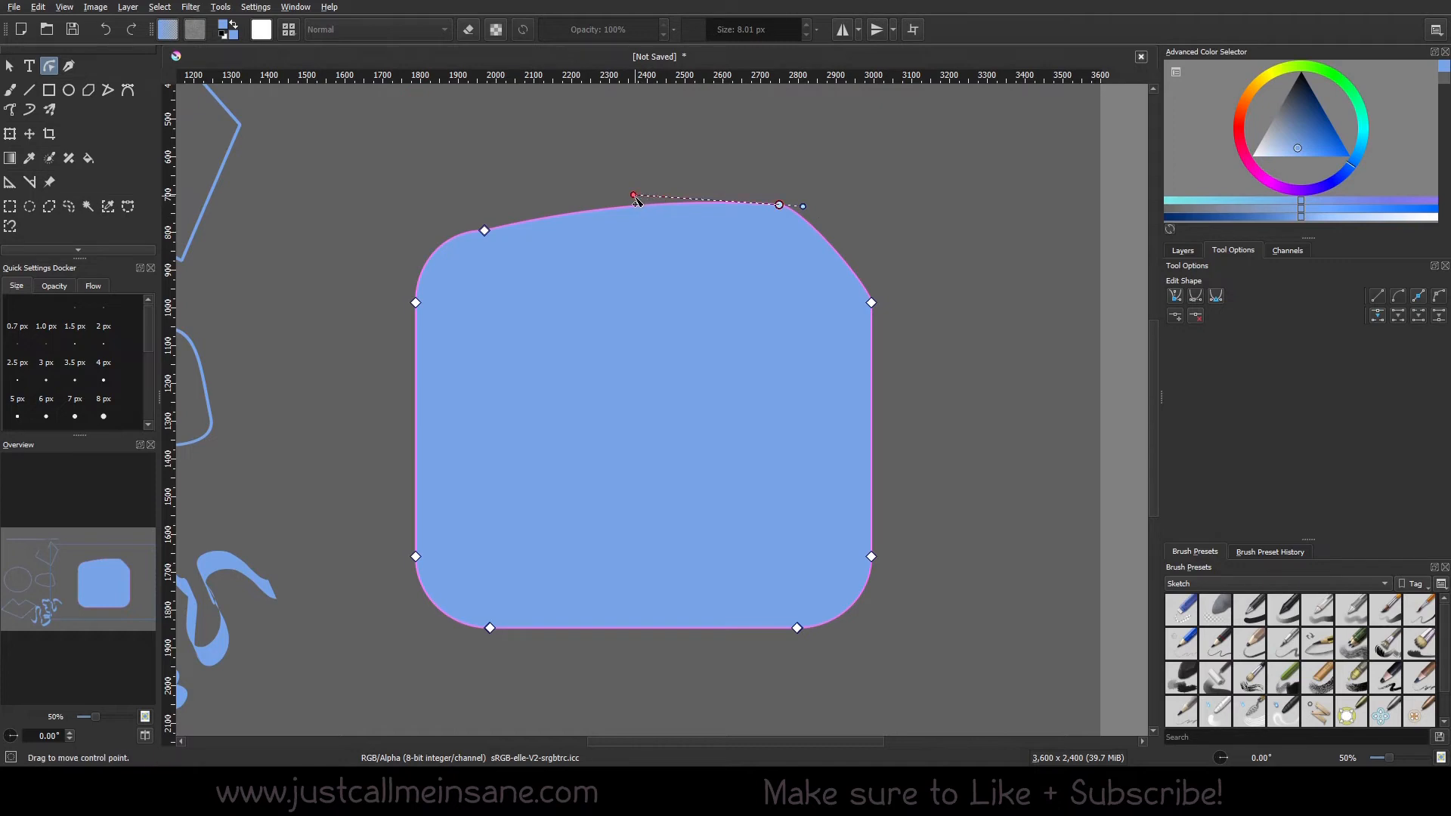
pyautogui.moveTo(634, 195); pyautogui.dragTo(763, 156)
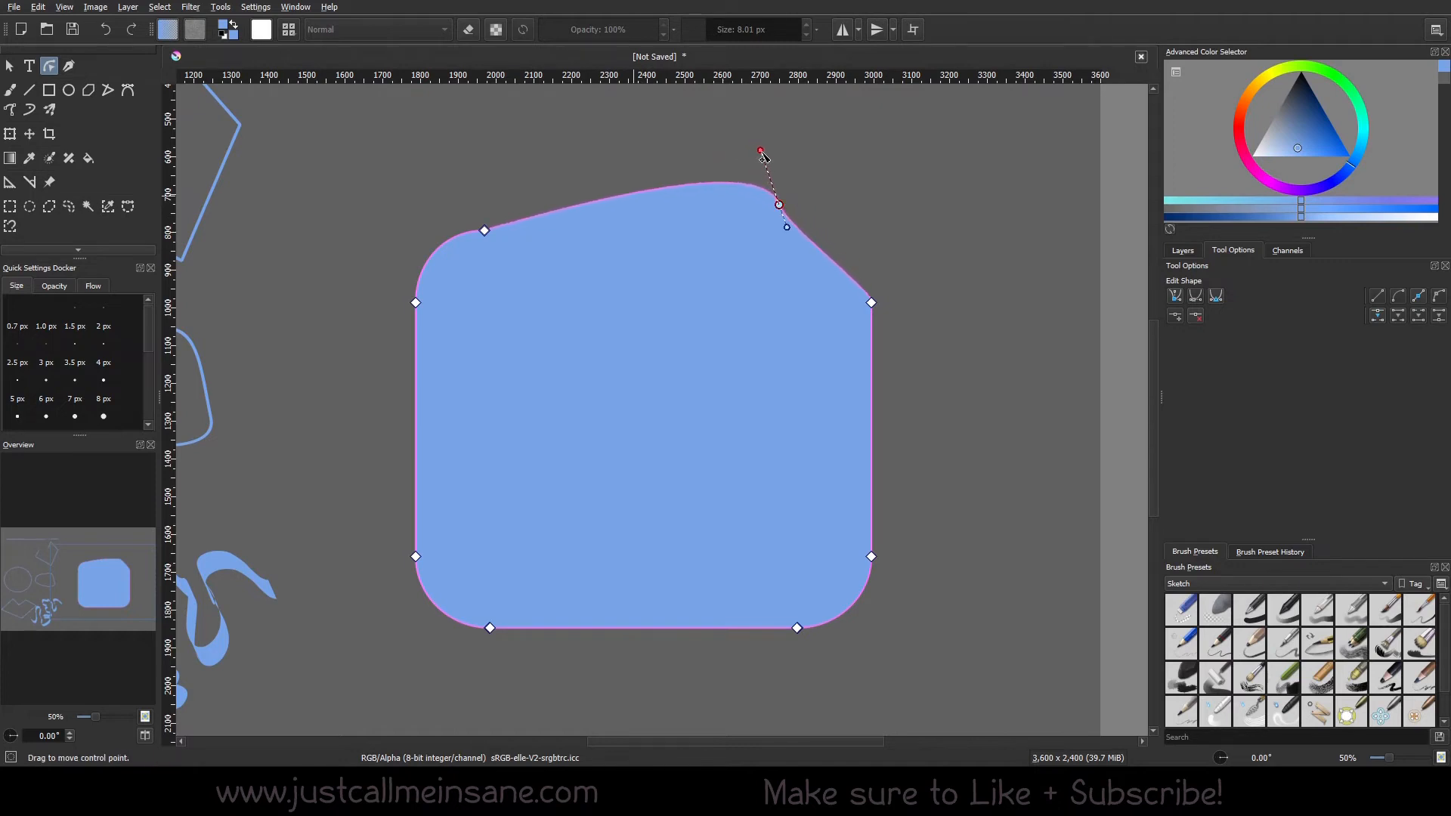
pyautogui.moveTo(796, 224)
pyautogui.mouseDown()
pyautogui.moveTo(796, 255)
pyautogui.moveTo(779, 215)
pyautogui.mouseUp()
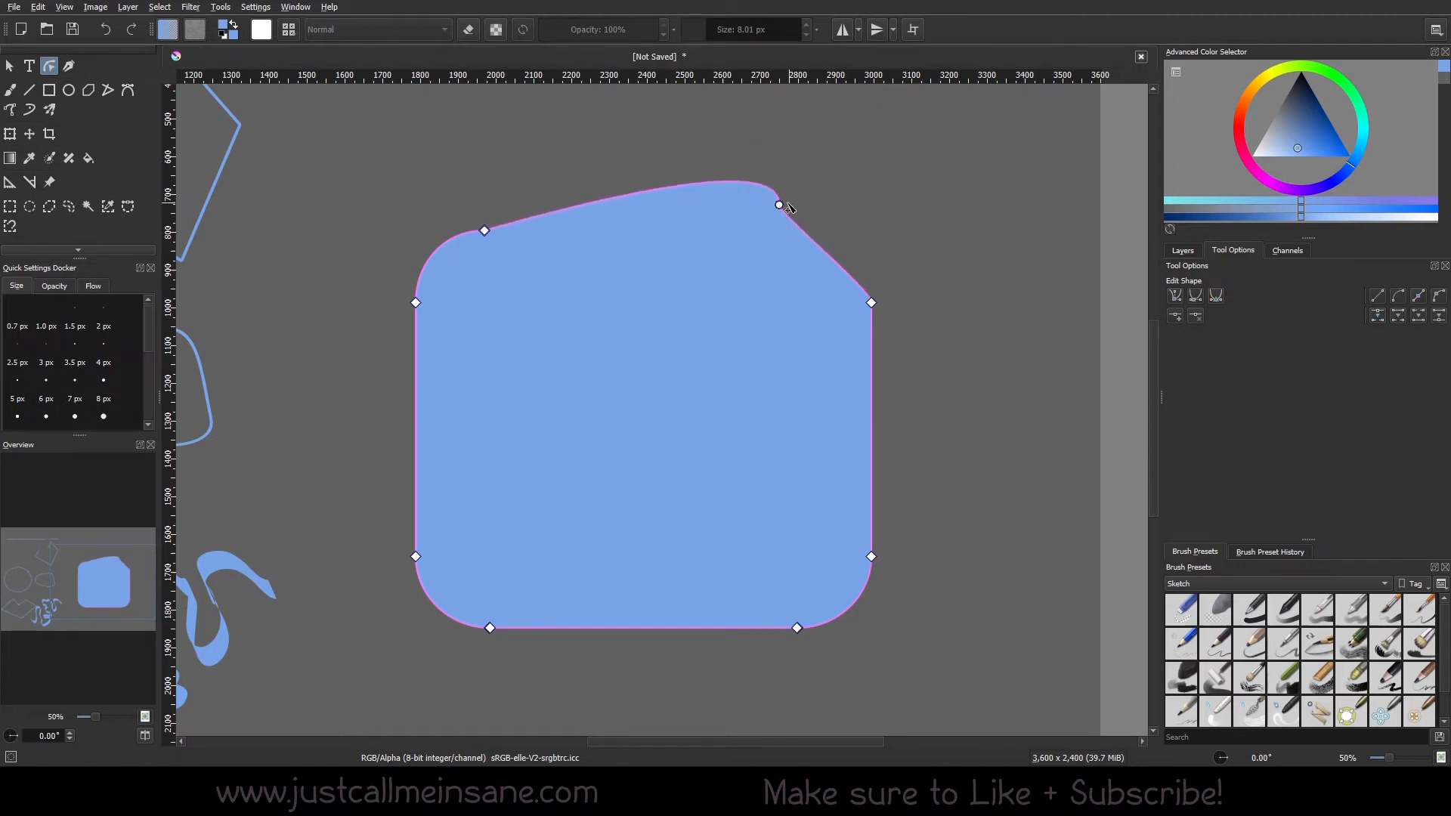
# Make the top node a corner point, pull its right handle outward and its left handle below the node, and deselect the shape.
pyautogui.click(1175, 301)
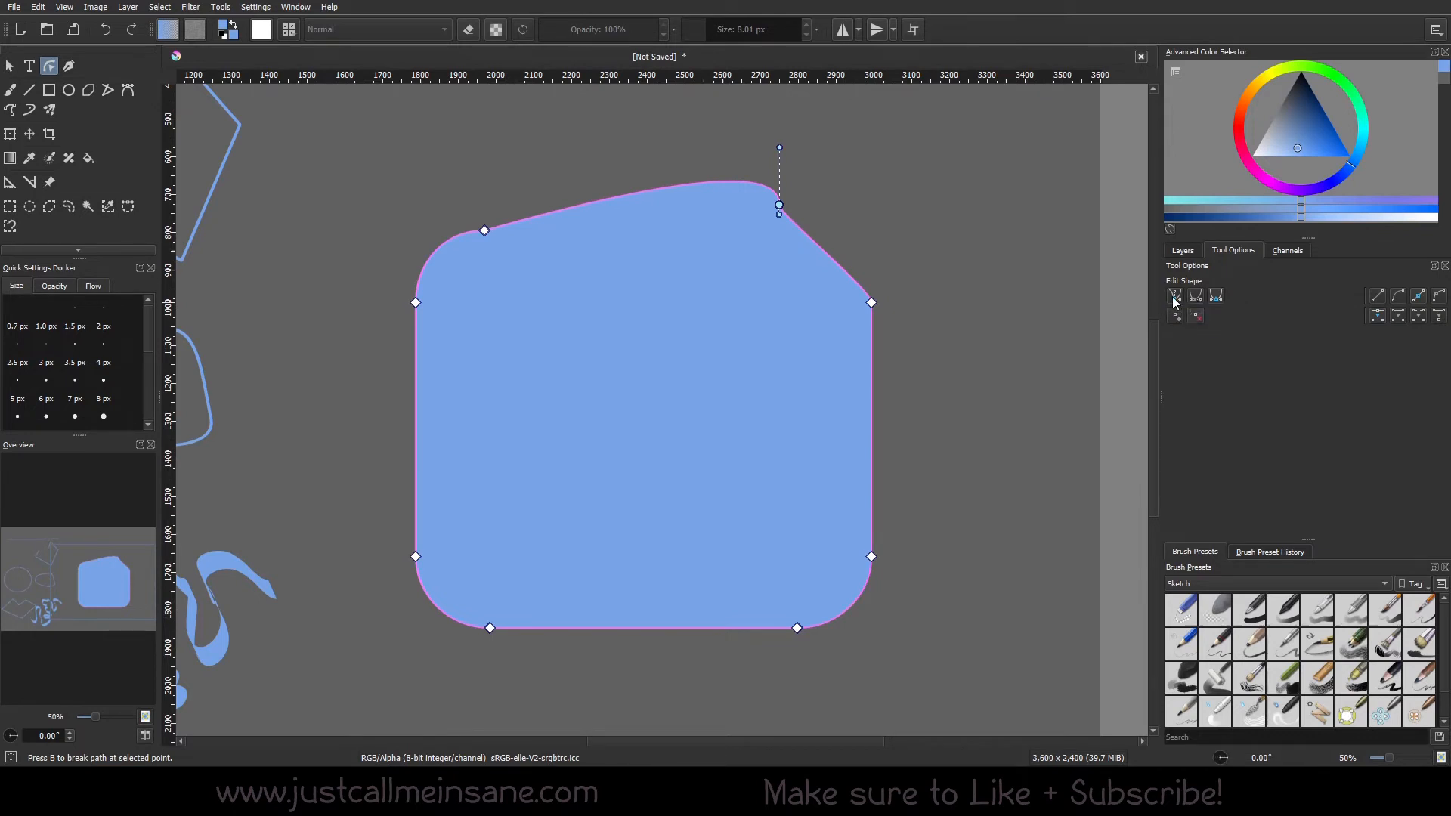
pyautogui.moveTo(779, 213); pyautogui.dragTo(862, 218)
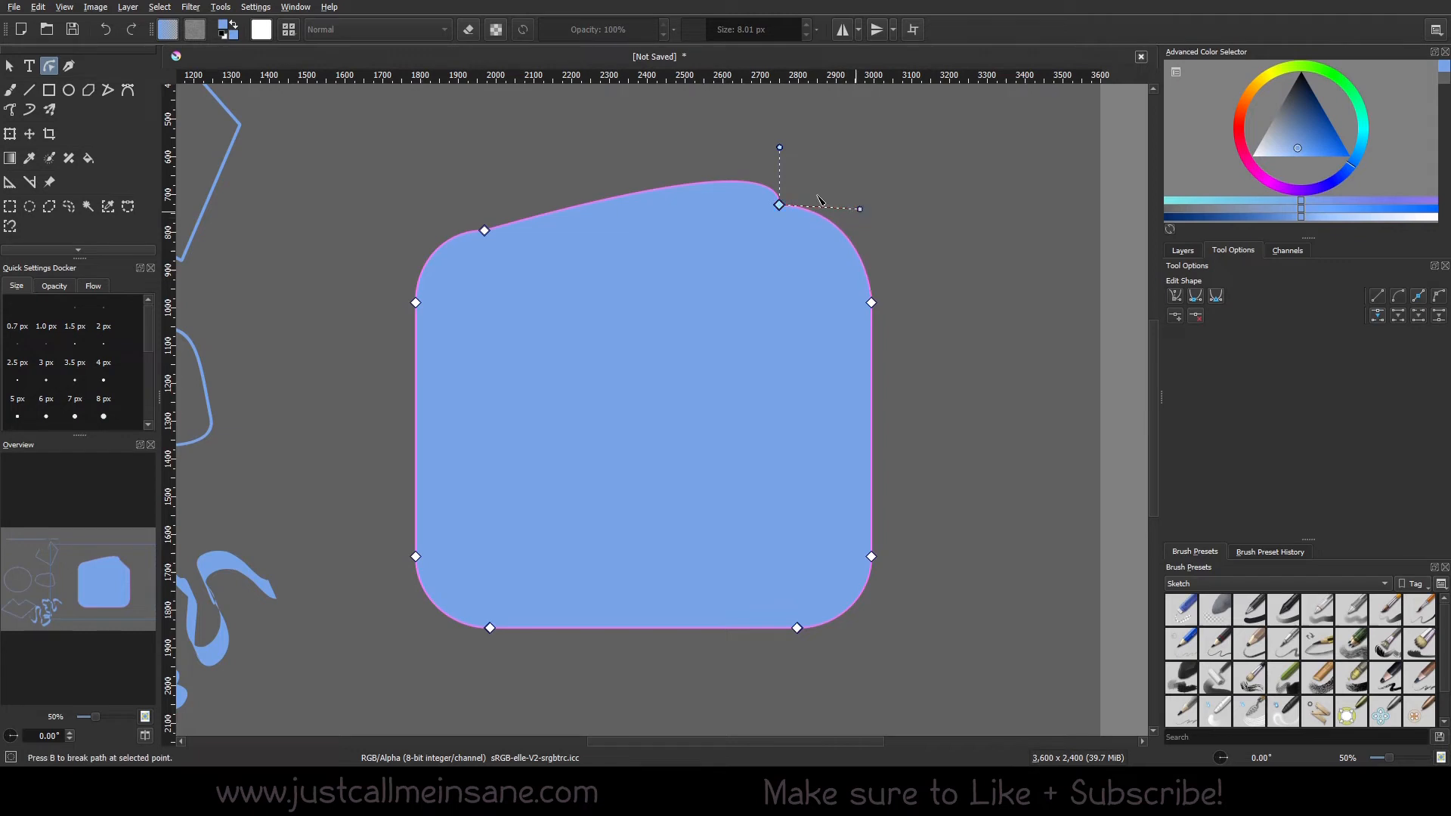
pyautogui.moveTo(784, 149); pyautogui.dragTo(779, 321)
pyautogui.click(9, 66)
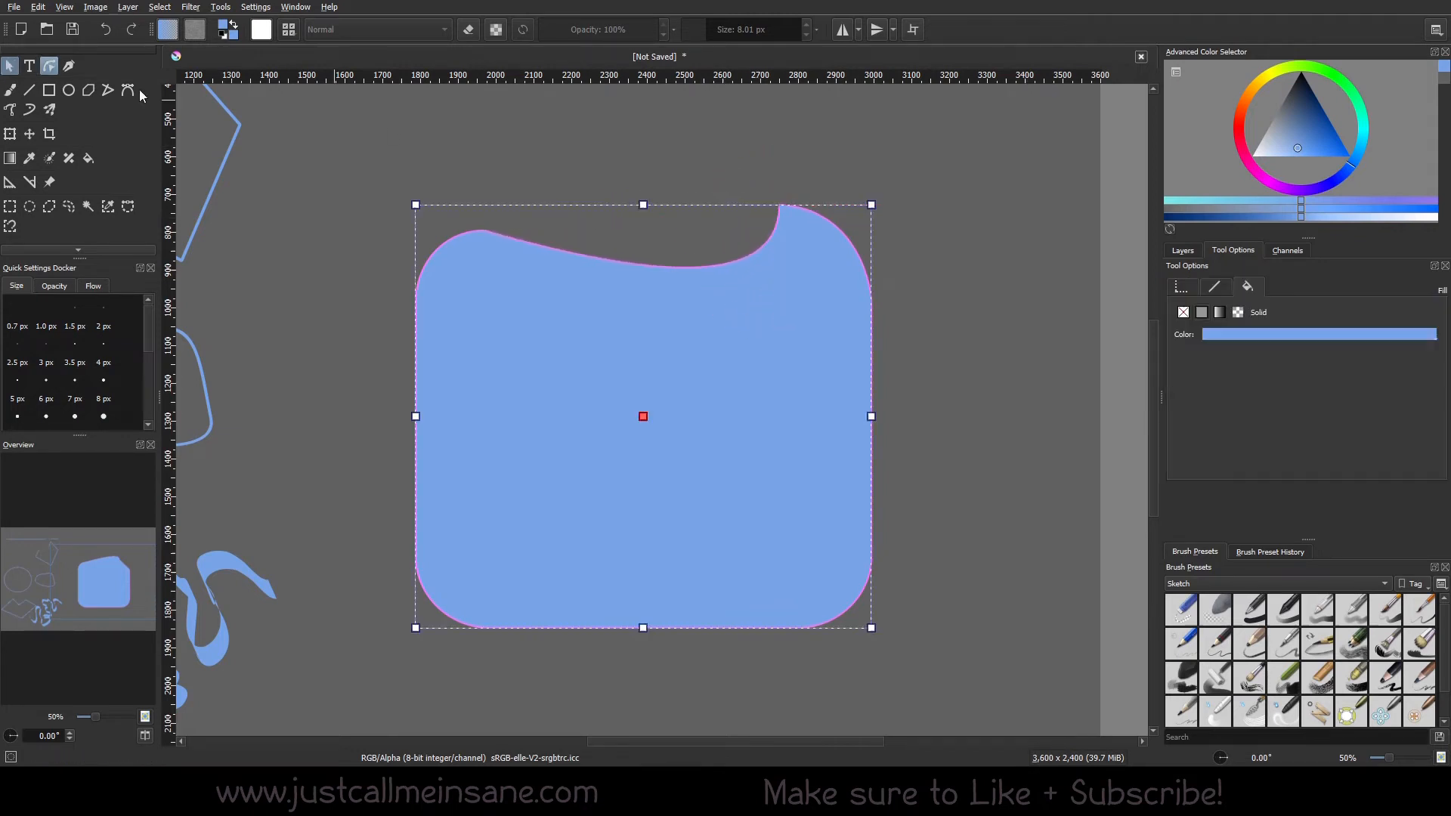
pyautogui.press('Escape')
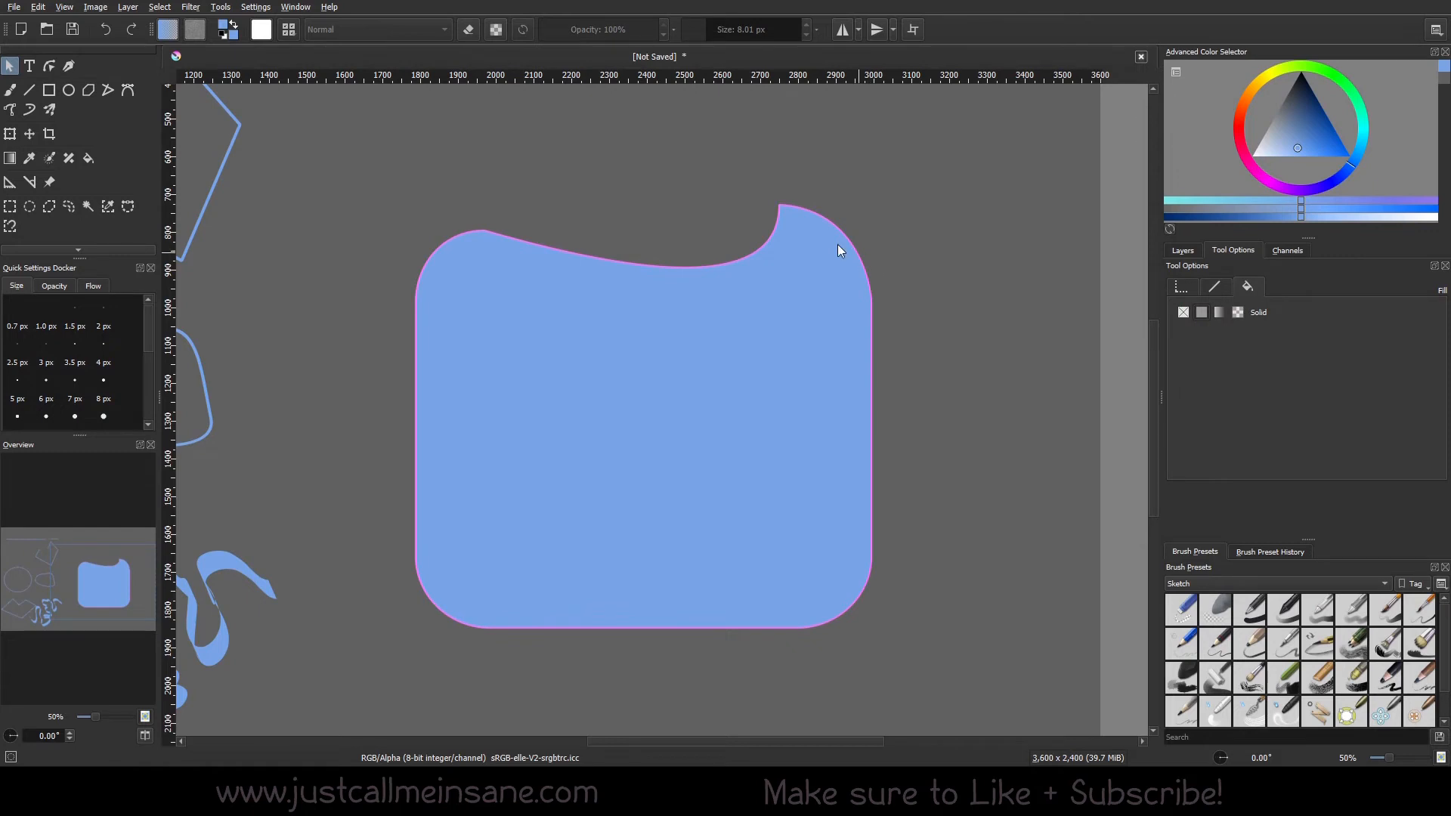
# Undo the node edits and the last move of the rounded rectangle, and redo only the move.
pyautogui.doubleClick(794, 219)
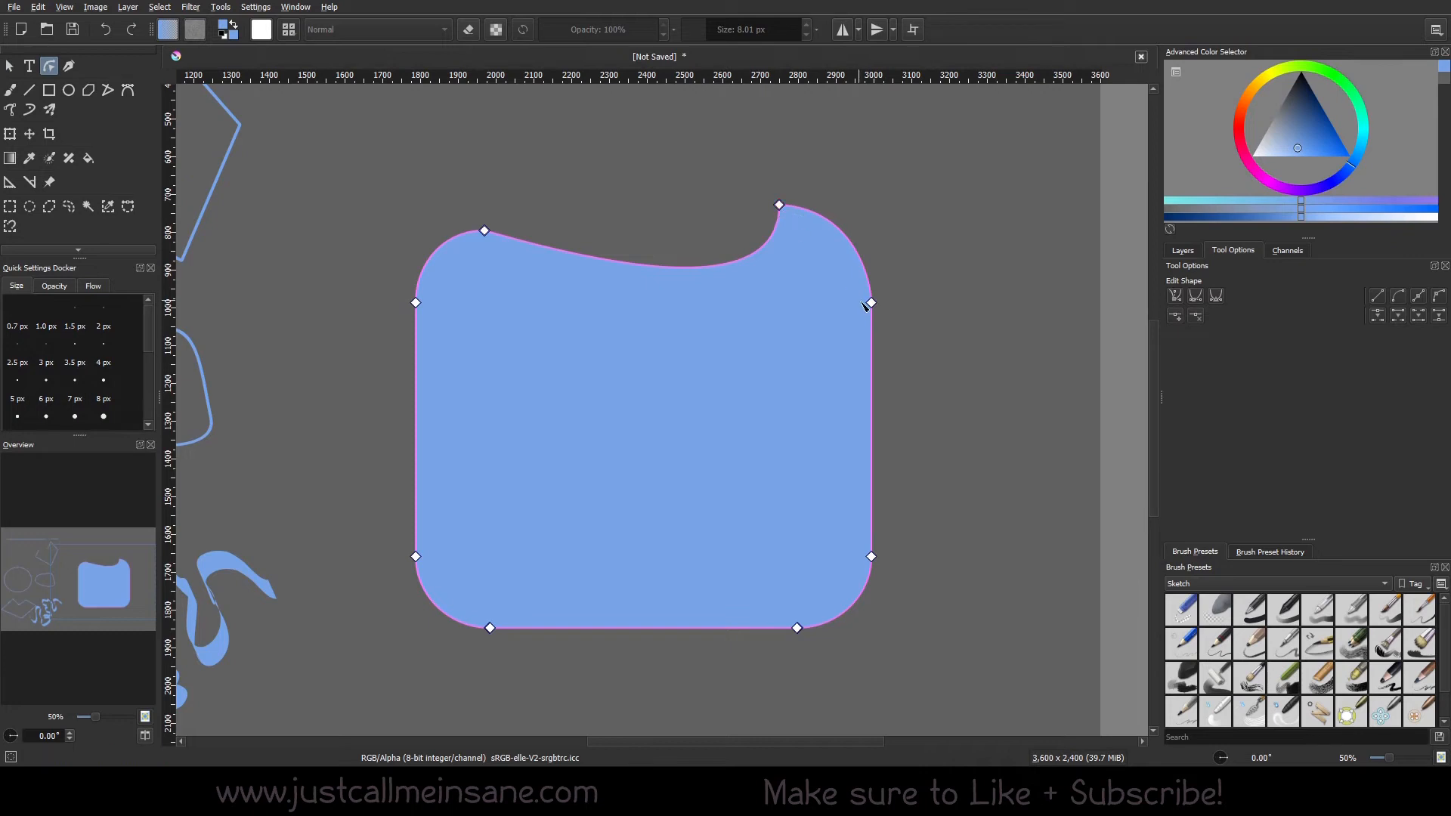
pyautogui.moveTo(746, 222); pyautogui.dragTo(981, 250)
pyautogui.hotkey('ctrl', 'z')
pyautogui.hotkey('ctrl', 'z')
pyautogui.hotkey('ctrl', 'z')
pyautogui.hotkey('ctrl', 'z')
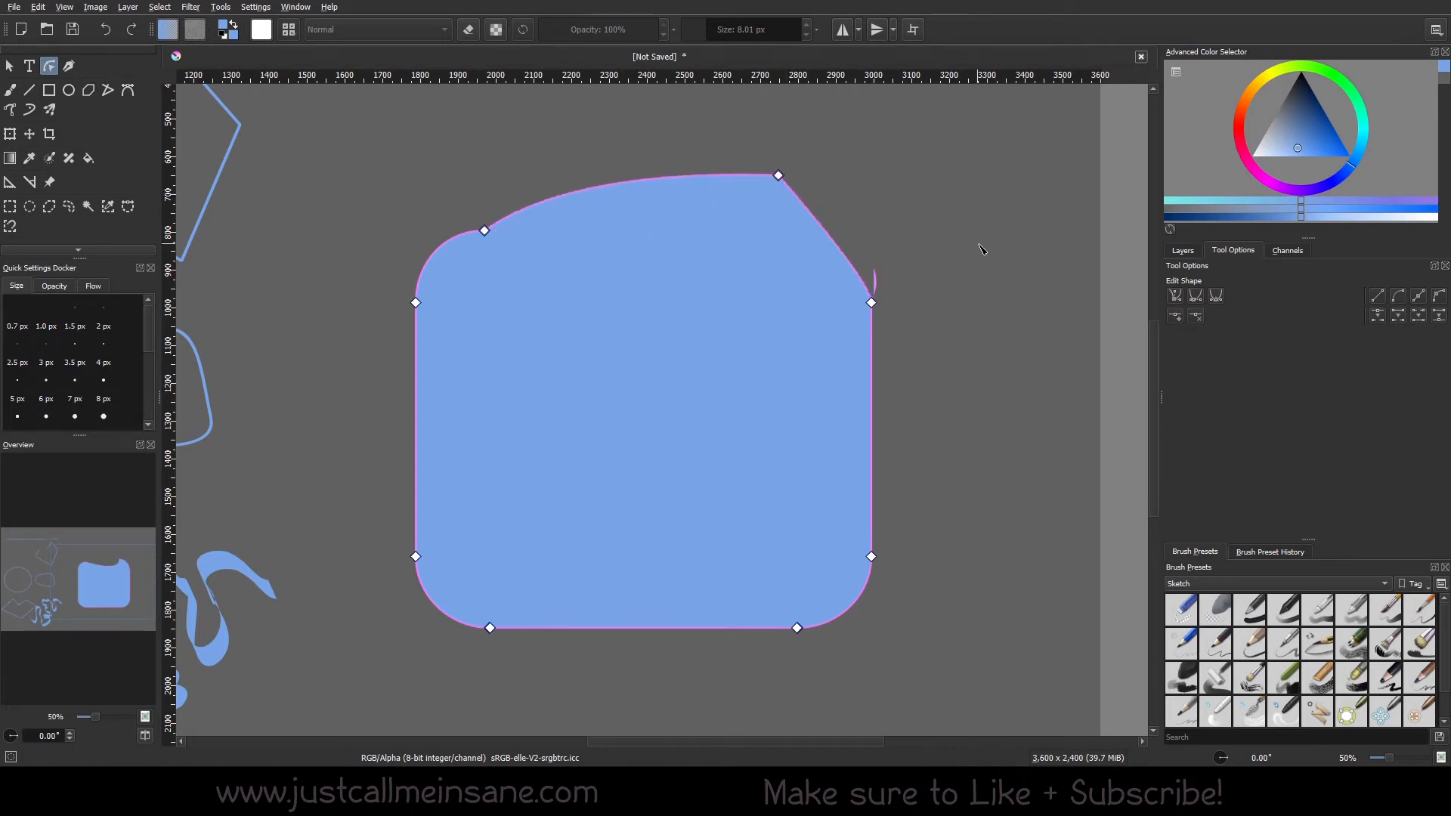
pyautogui.hotkey('ctrl', 'z')
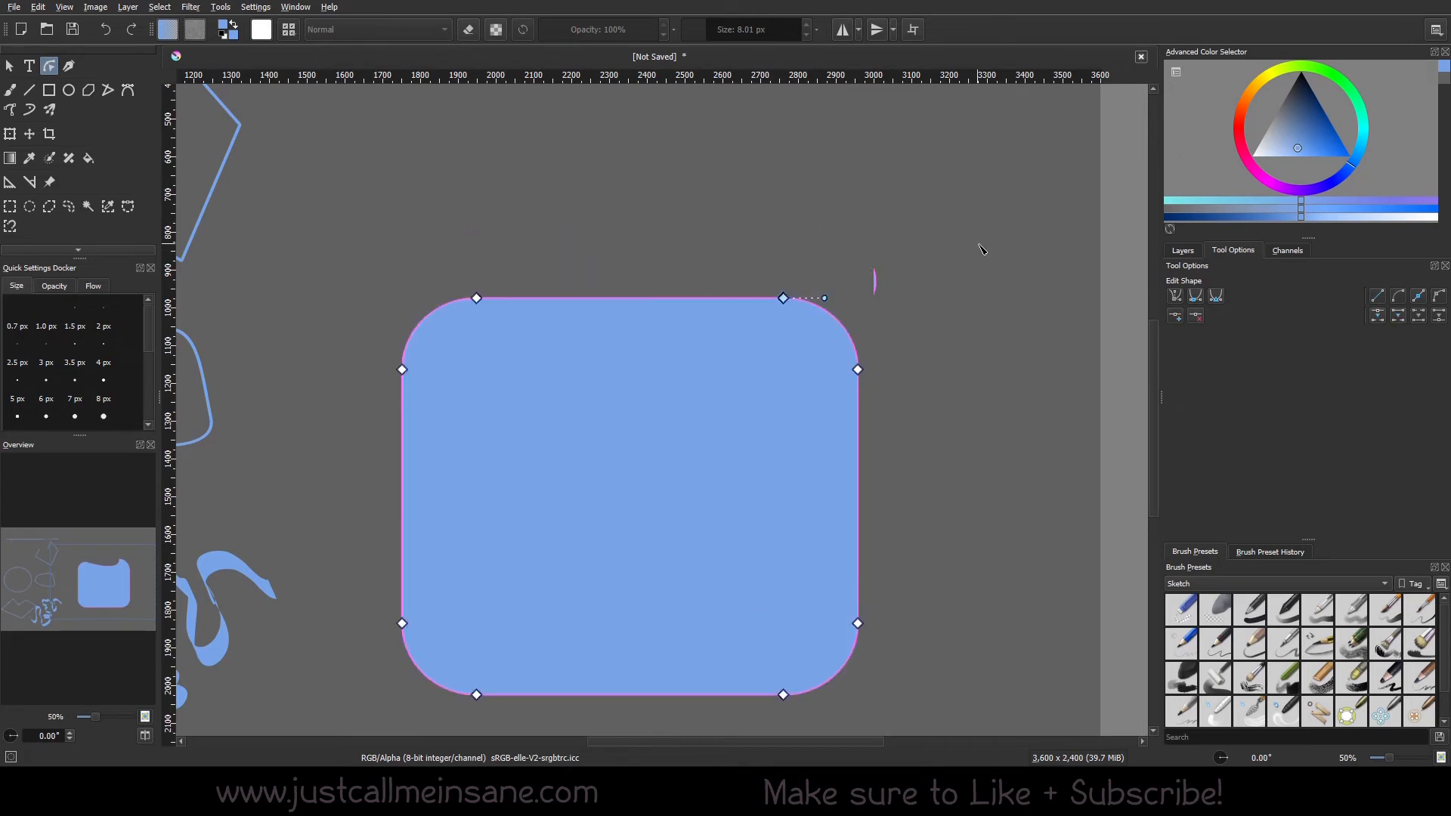
pyautogui.click(131, 29)
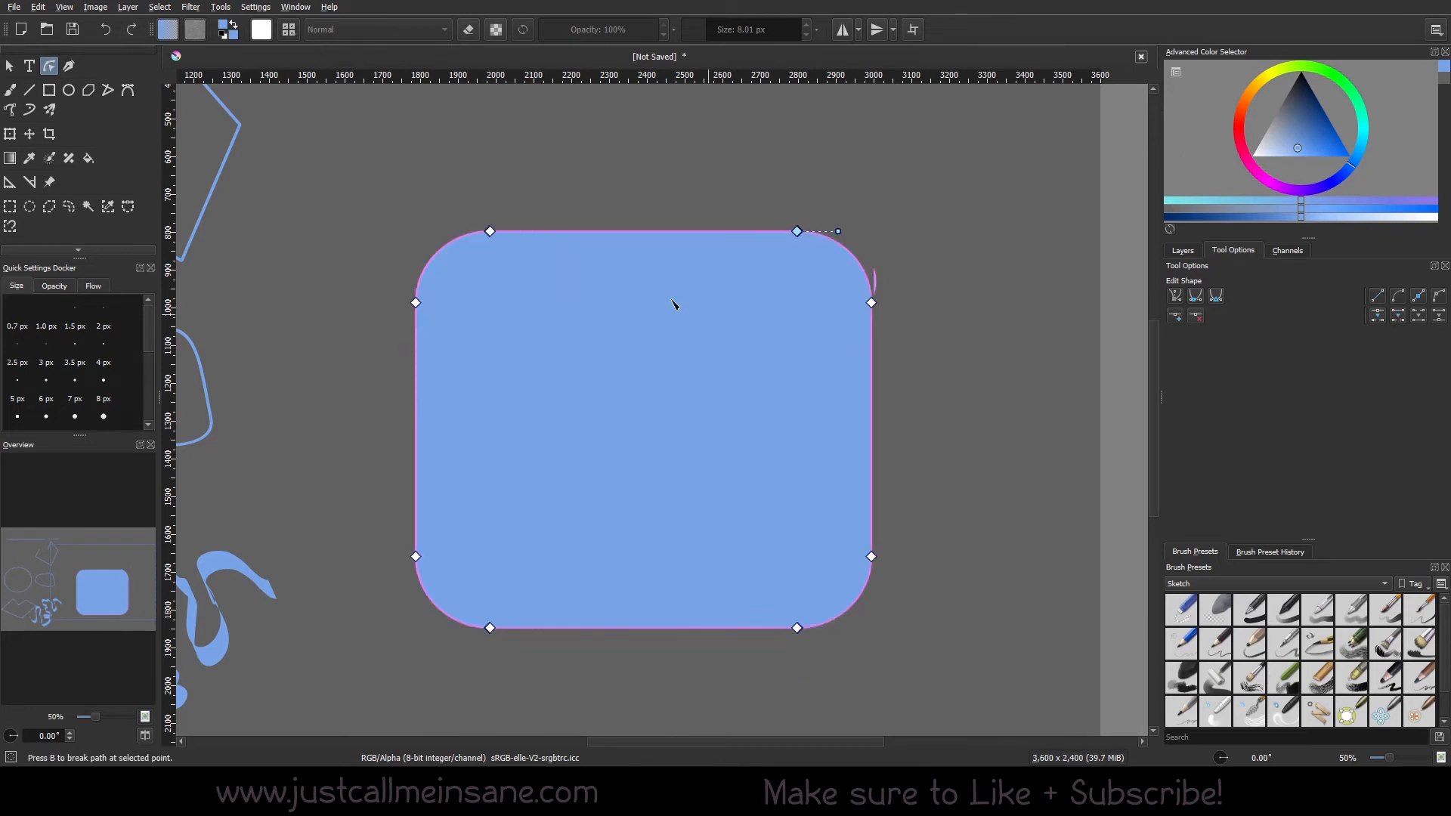
# Select both end nodes of the rectangle's right side and convert the segment between them to a line.
pyautogui.scroll(-1, 915, 332)
pyautogui.hscroll(-1, 915, 332)
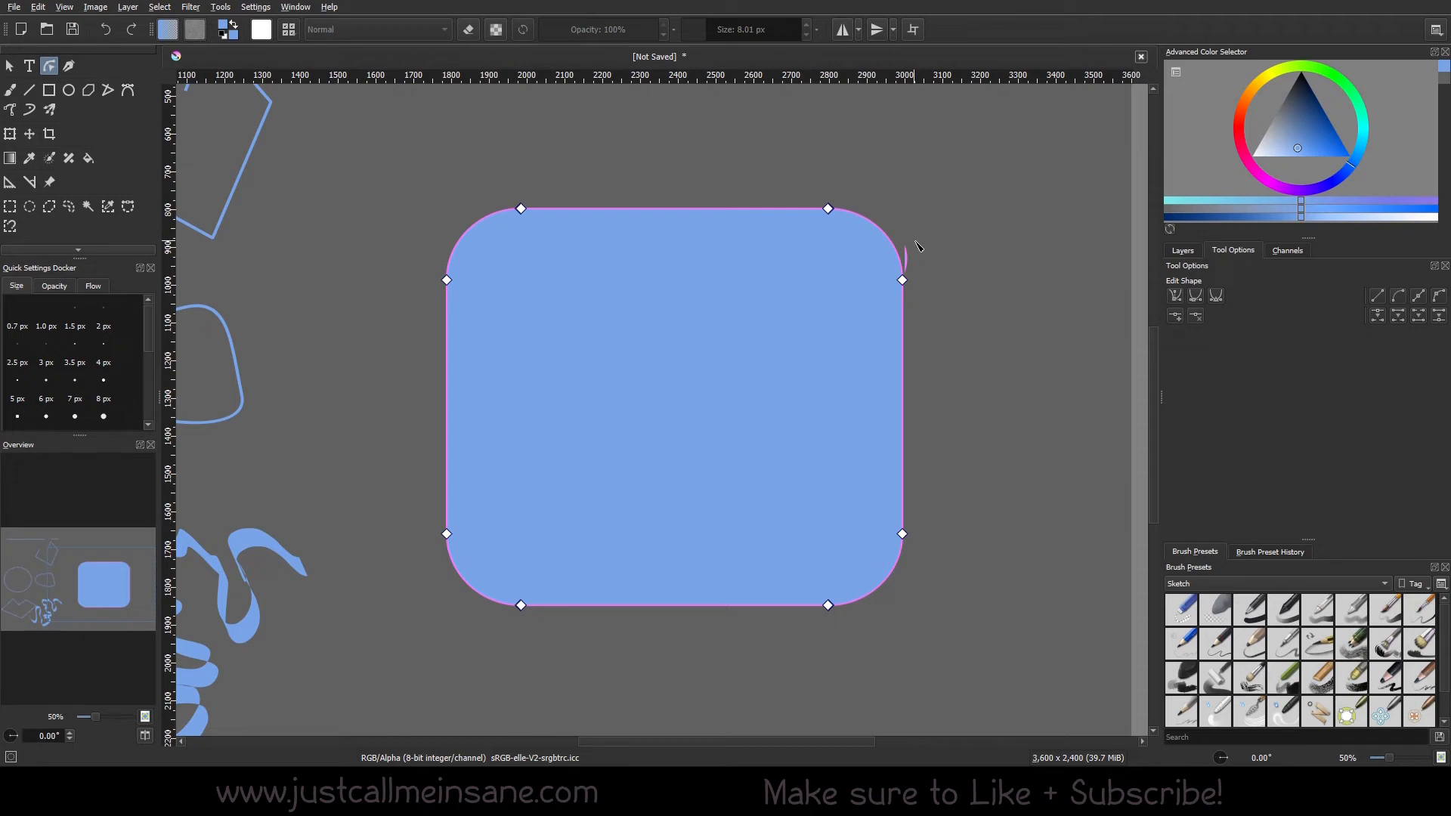
pyautogui.click(902, 280)
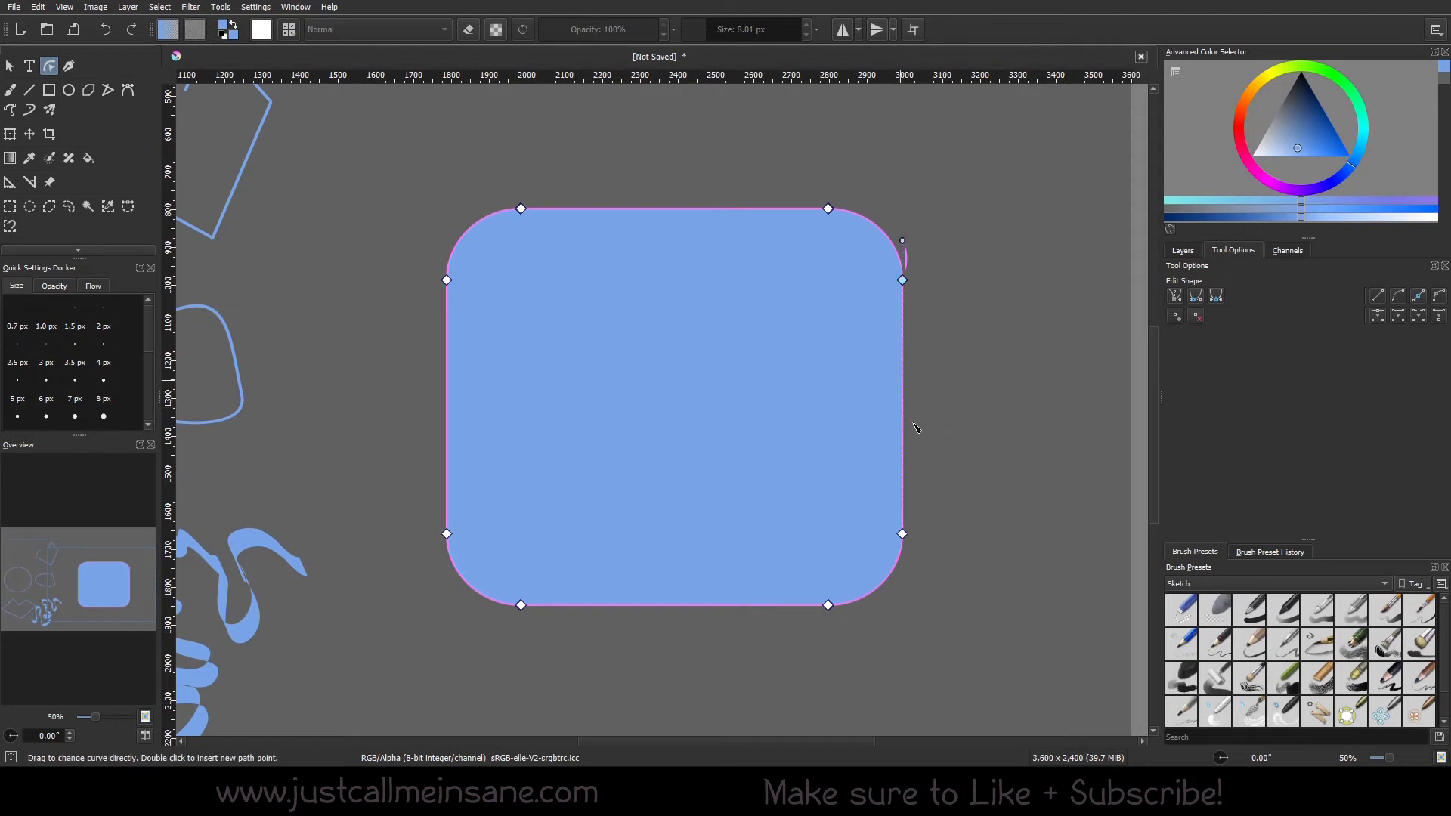
pyautogui.keyDown('ctrl'); pyautogui.click(902, 535); pyautogui.keyUp('ctrl')
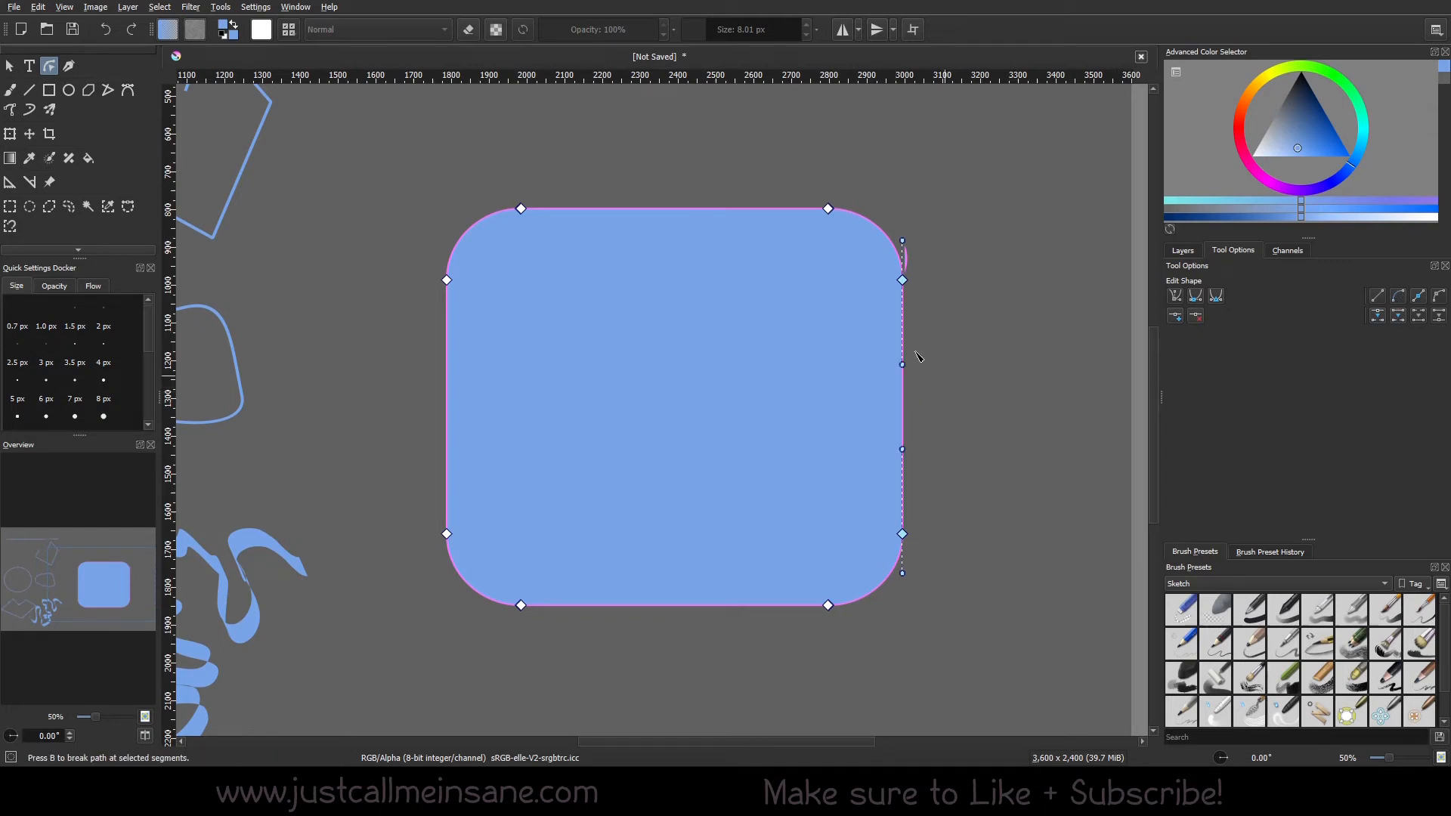
pyautogui.press('f')
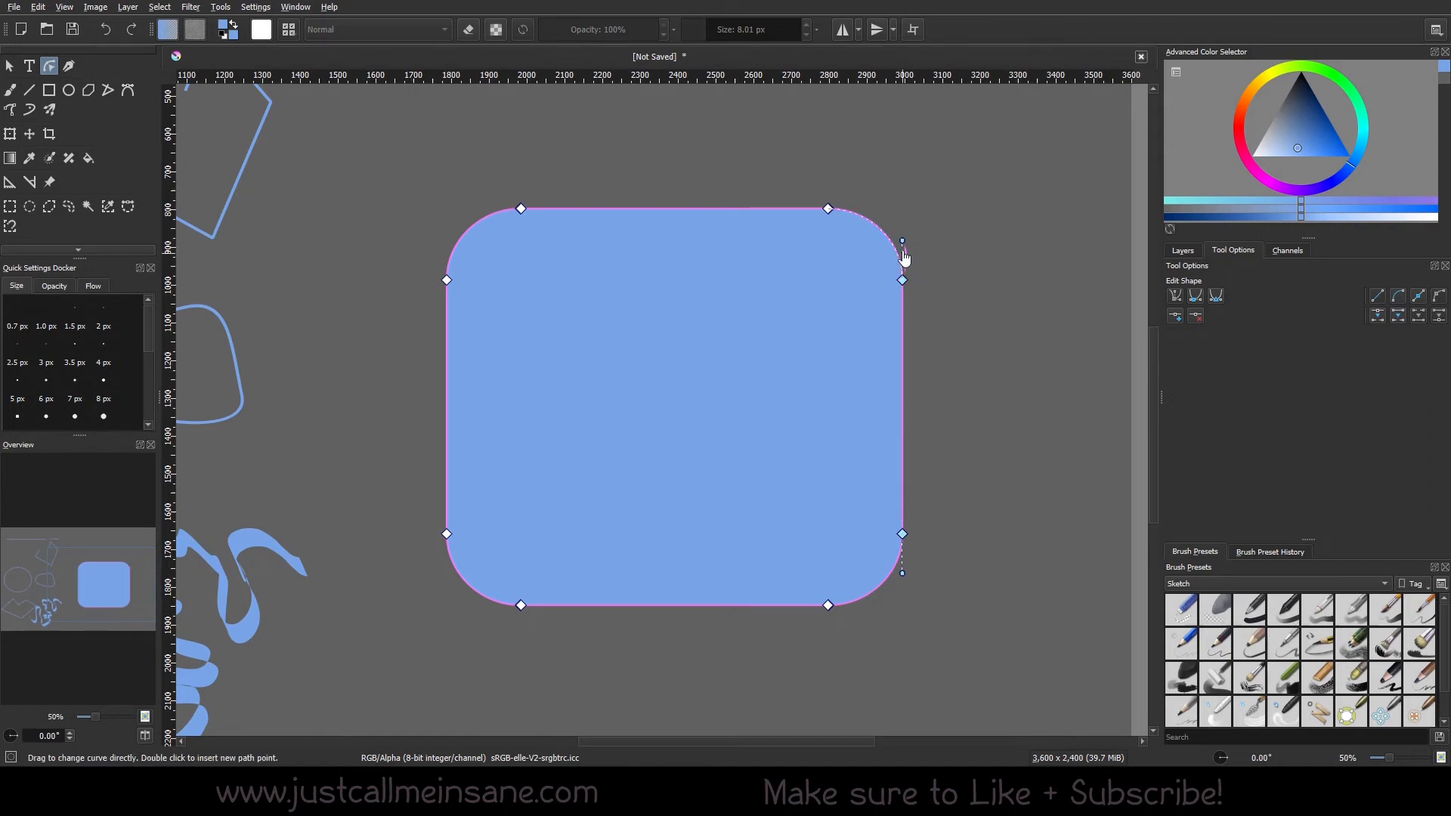
# Convert the right-side segment to a curve, lengthen its upper handle downward, and undo a trial inward pull of its lower handle.
pyautogui.click(902, 281)
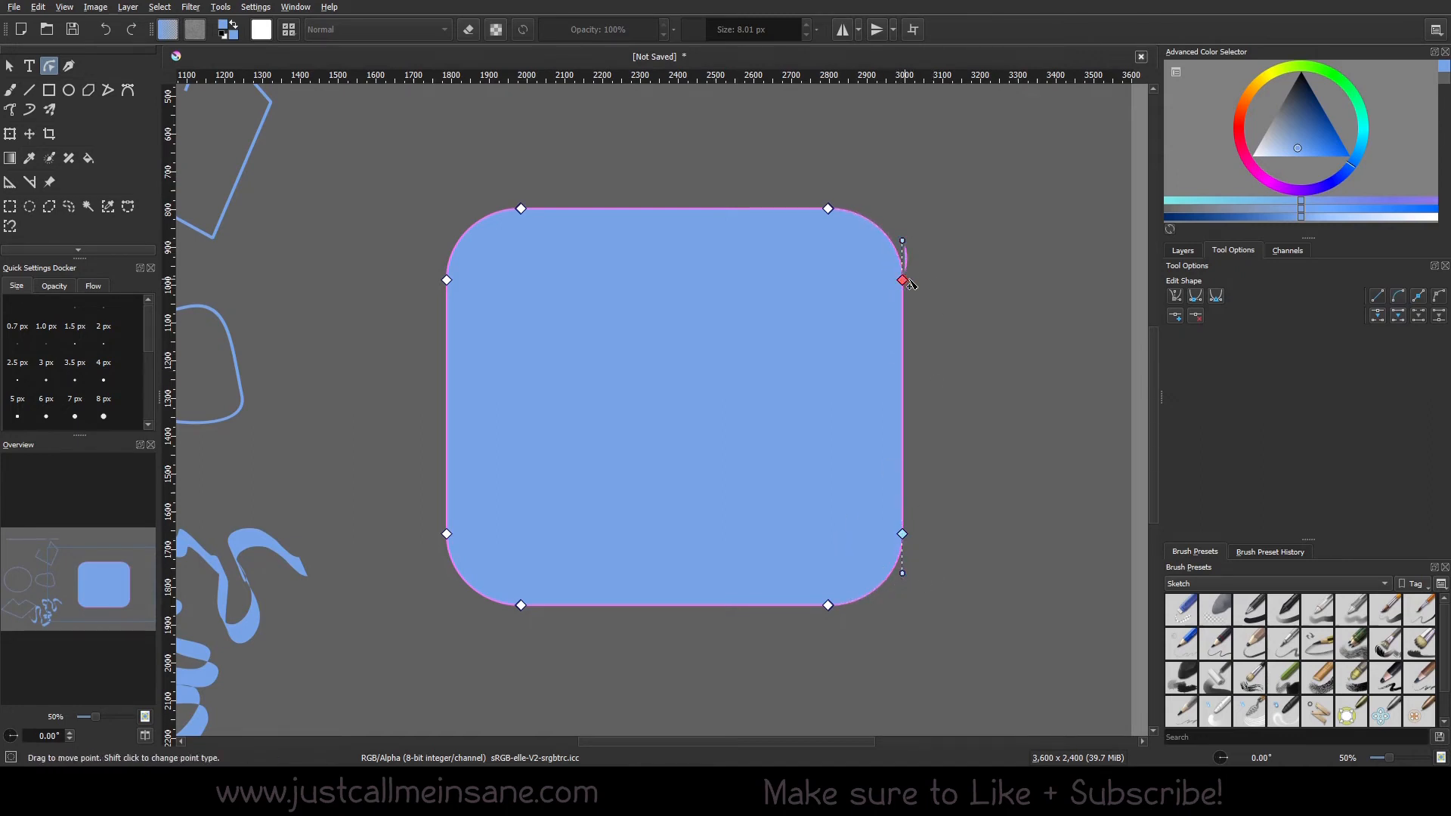
pyautogui.moveTo(902, 241)
pyautogui.mouseDown()
pyautogui.moveTo(793, 219)
pyautogui.moveTo(881, 240)
pyautogui.mouseUp()
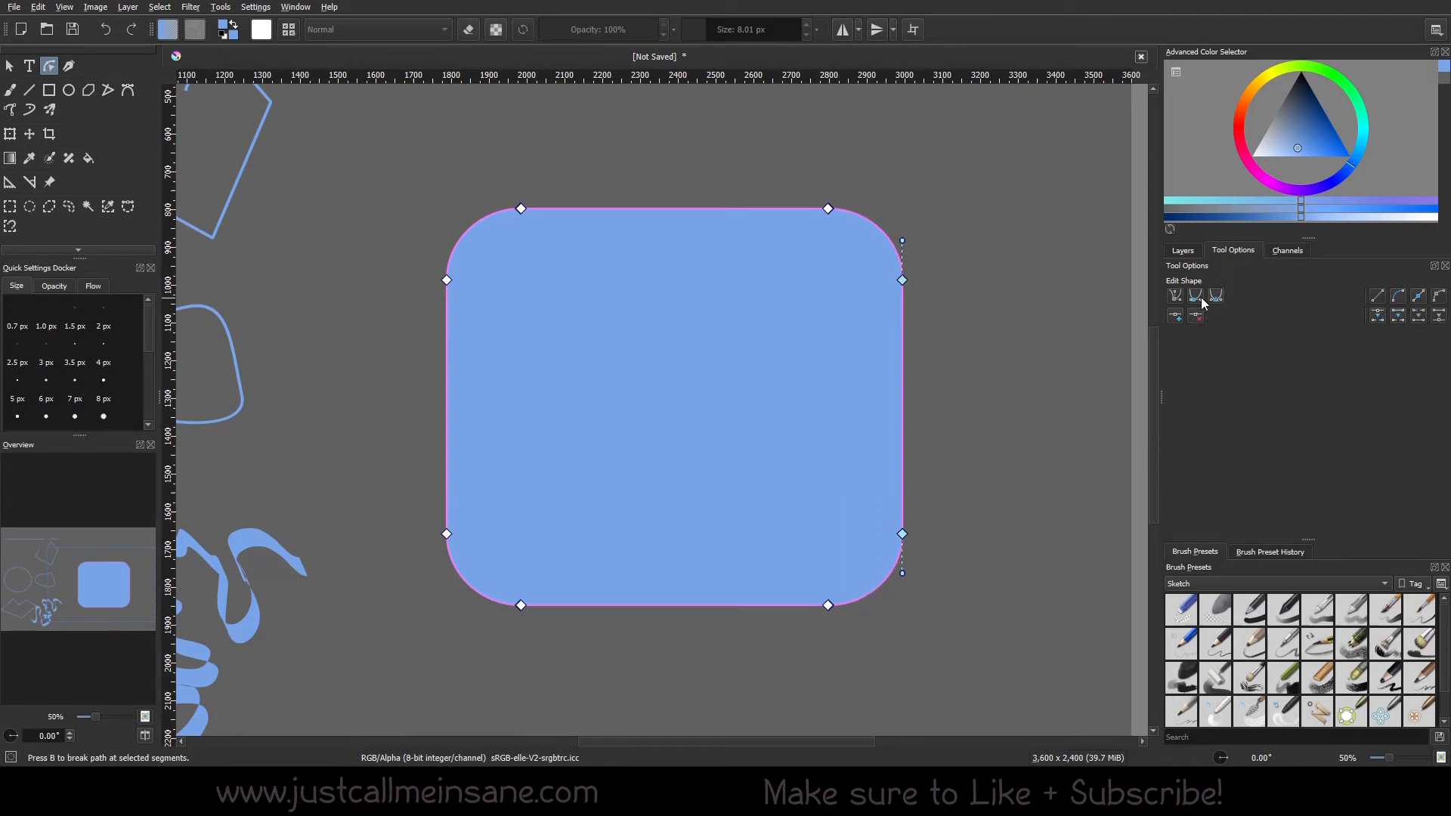
pyautogui.click(1400, 301)
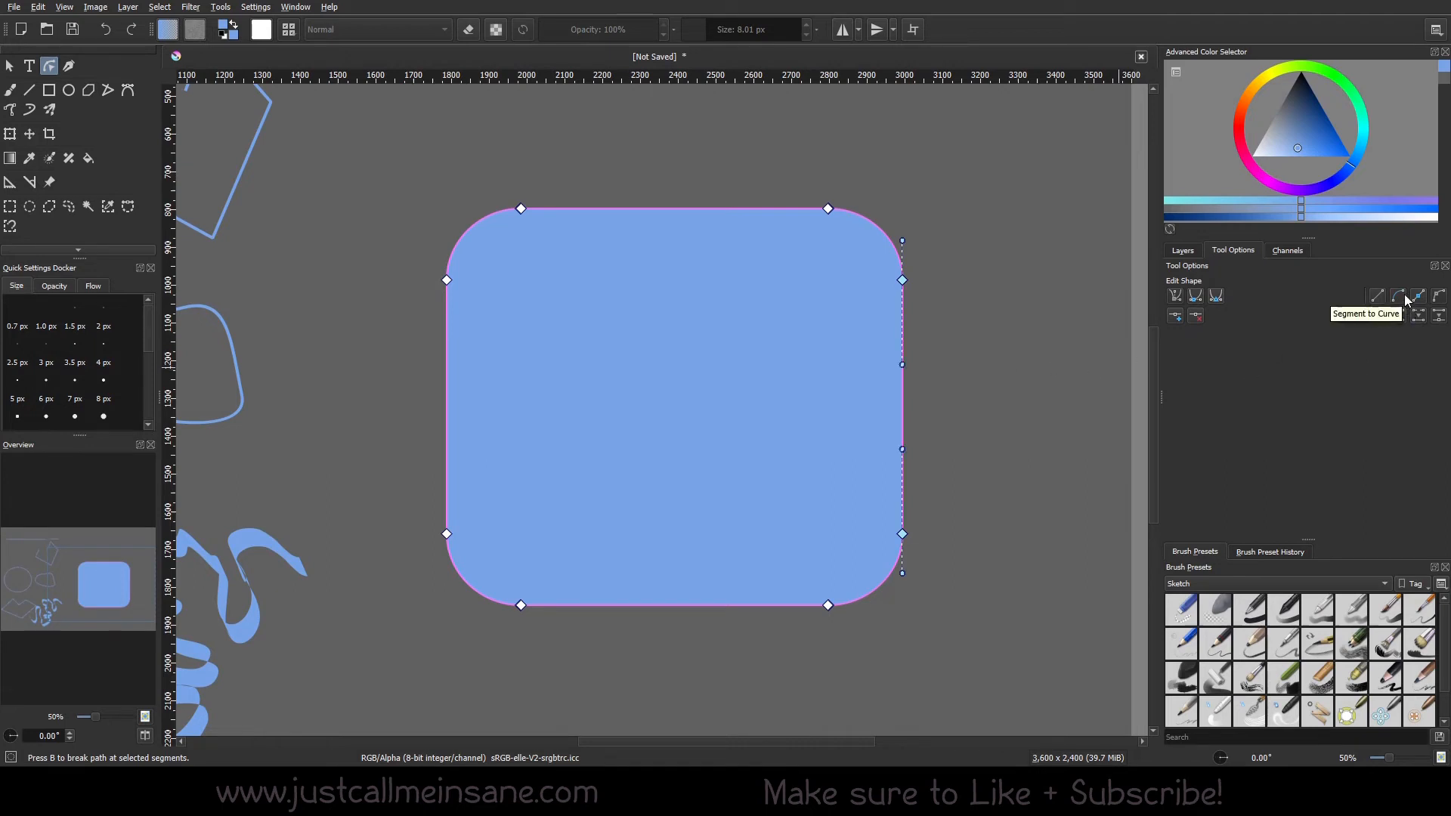
pyautogui.moveTo(902, 364); pyautogui.dragTo(901, 399)
pyautogui.moveTo(902, 449); pyautogui.dragTo(745, 458)
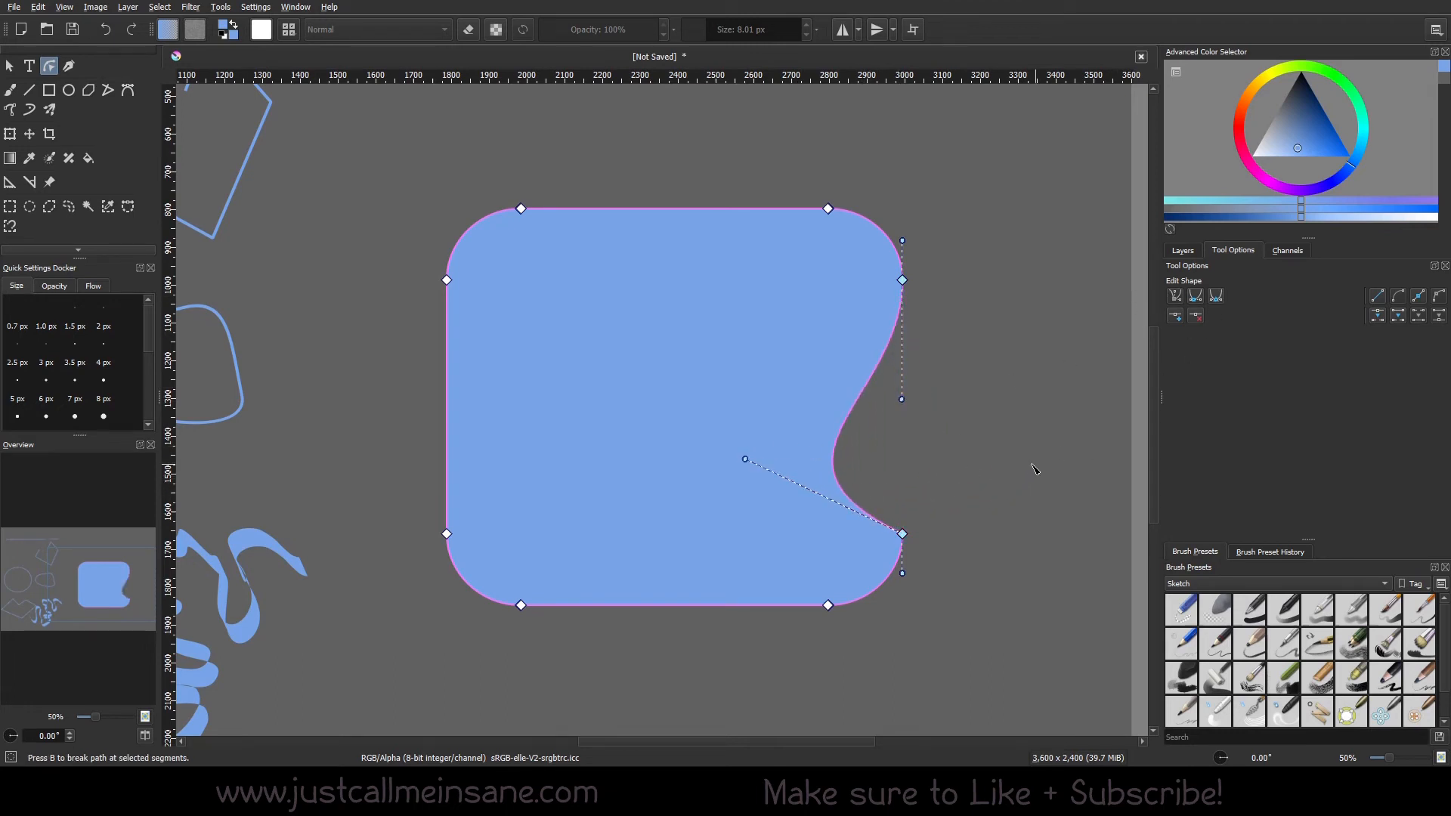
pyautogui.hotkey('ctrl', 'z')
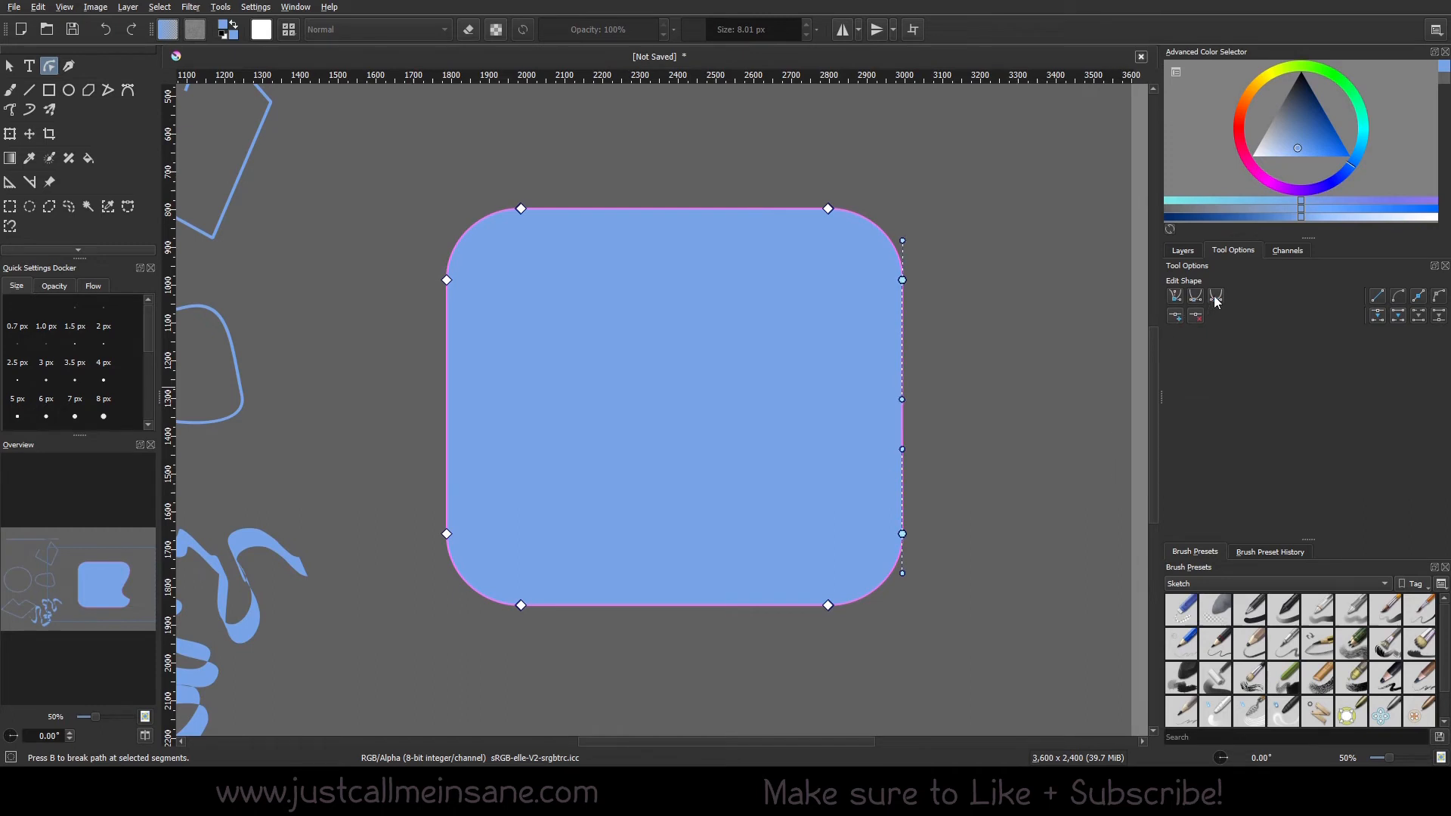
# Try making both selected right-side nodes symmetric points and undo the change.
pyautogui.click(1216, 297)
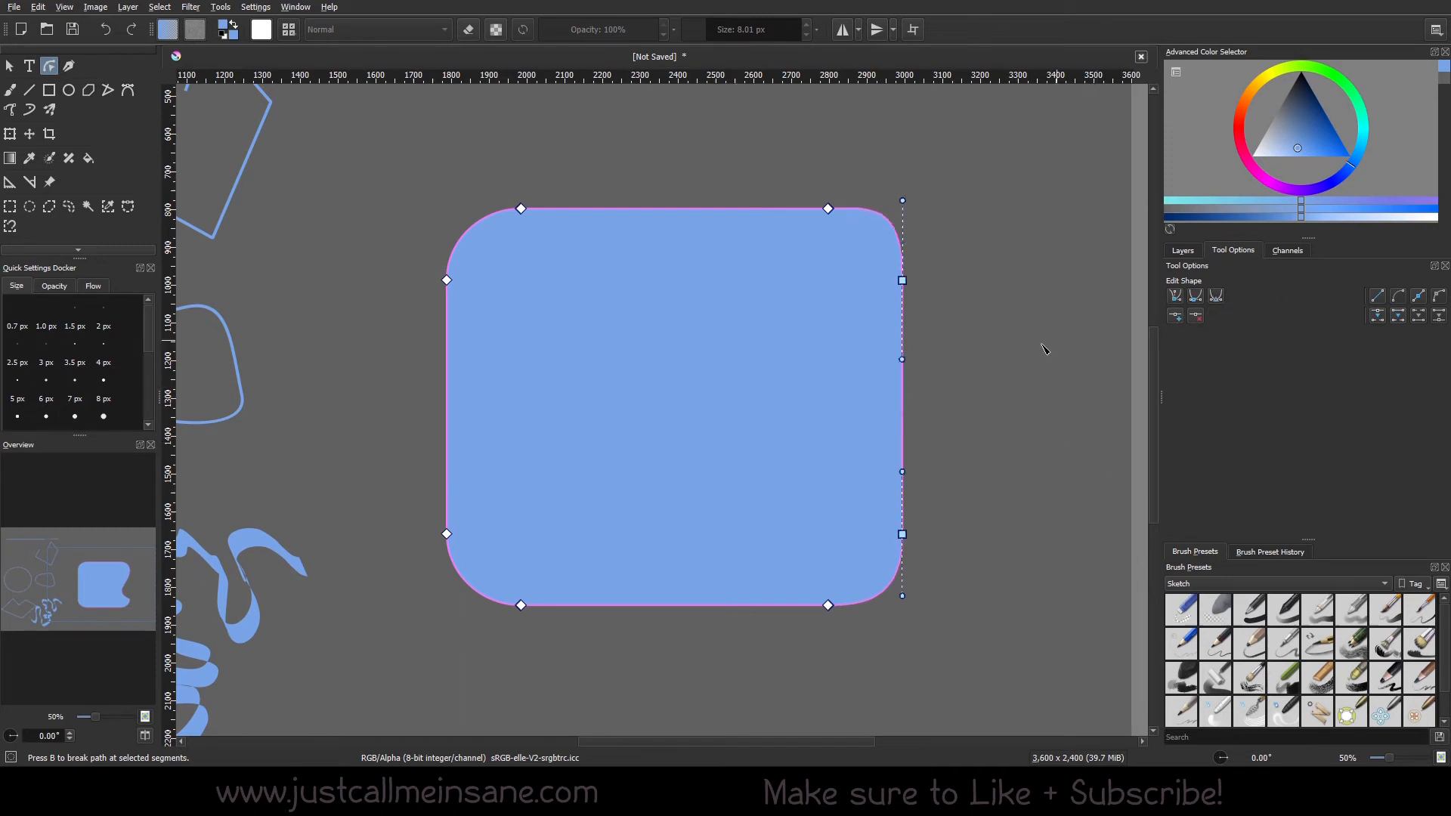
pyautogui.hotkey('ctrl', 'z')
pyautogui.click(1220, 295)
pyautogui.hotkey('ctrl', 'z')
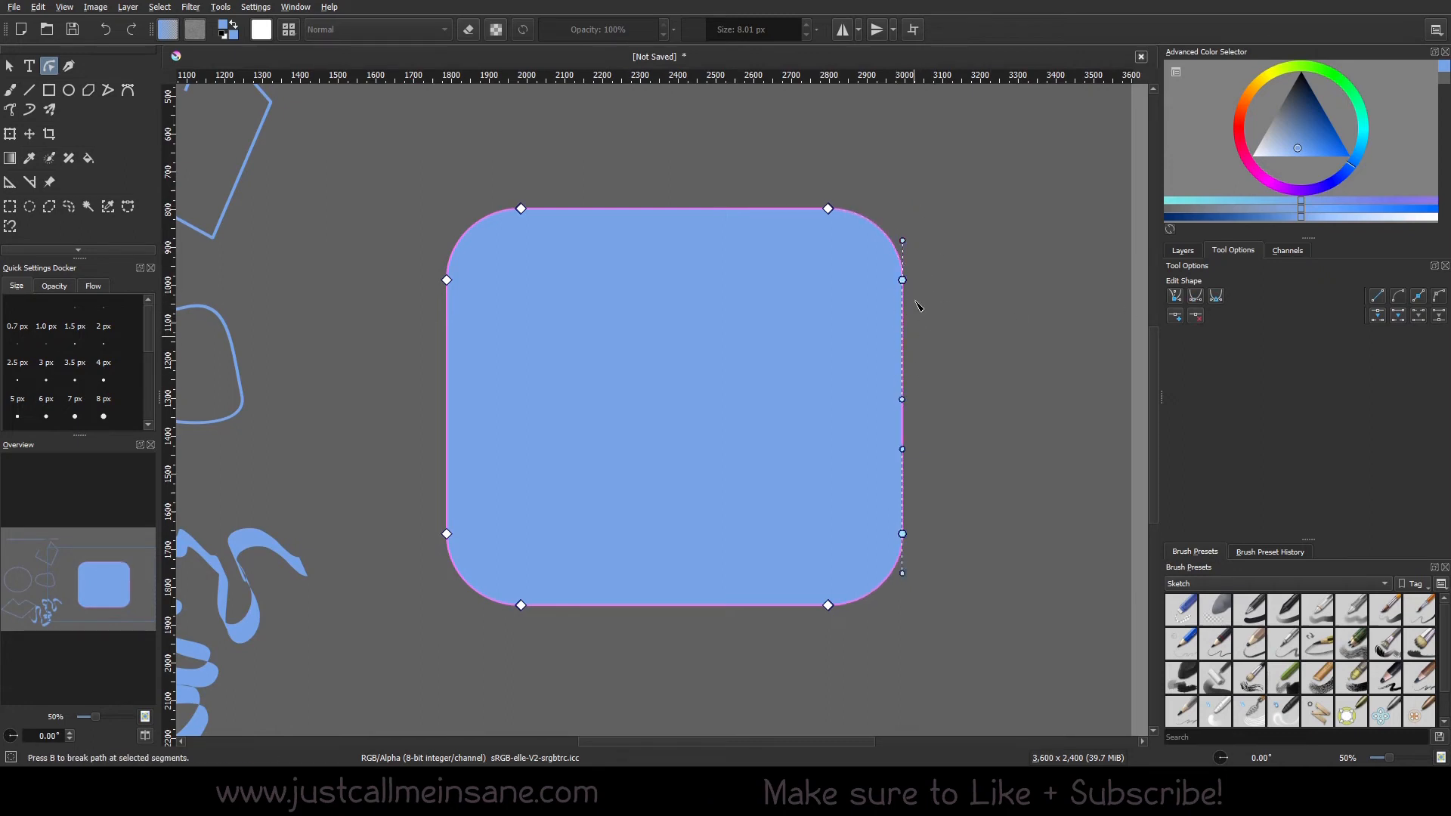